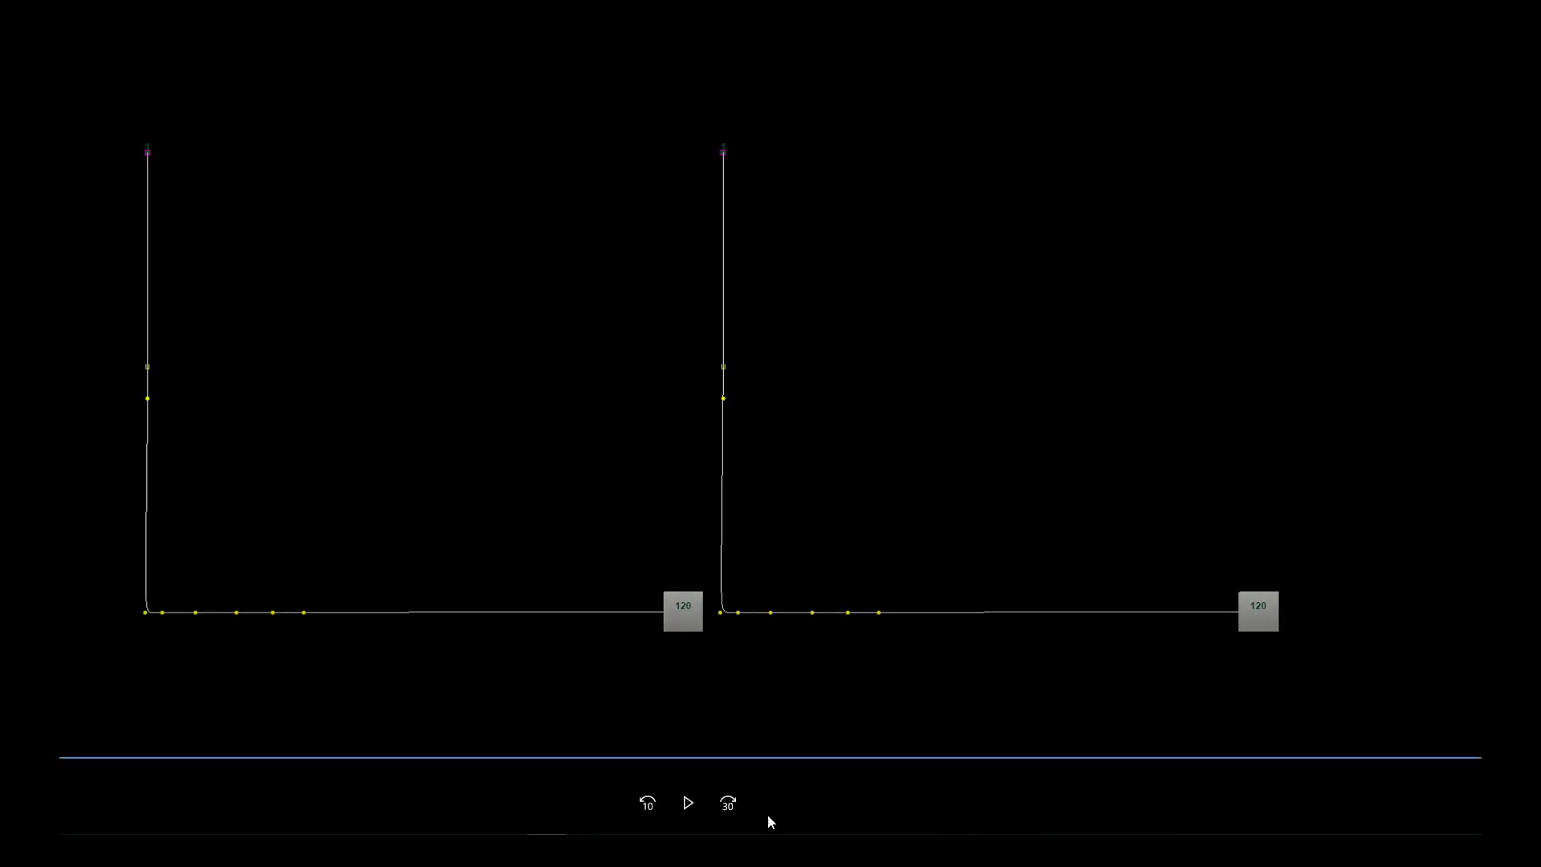
# - Play the finished-animation preview, then restart it from frame 1 to watch the cubes slide along the curves
pyautogui.click(688, 803)
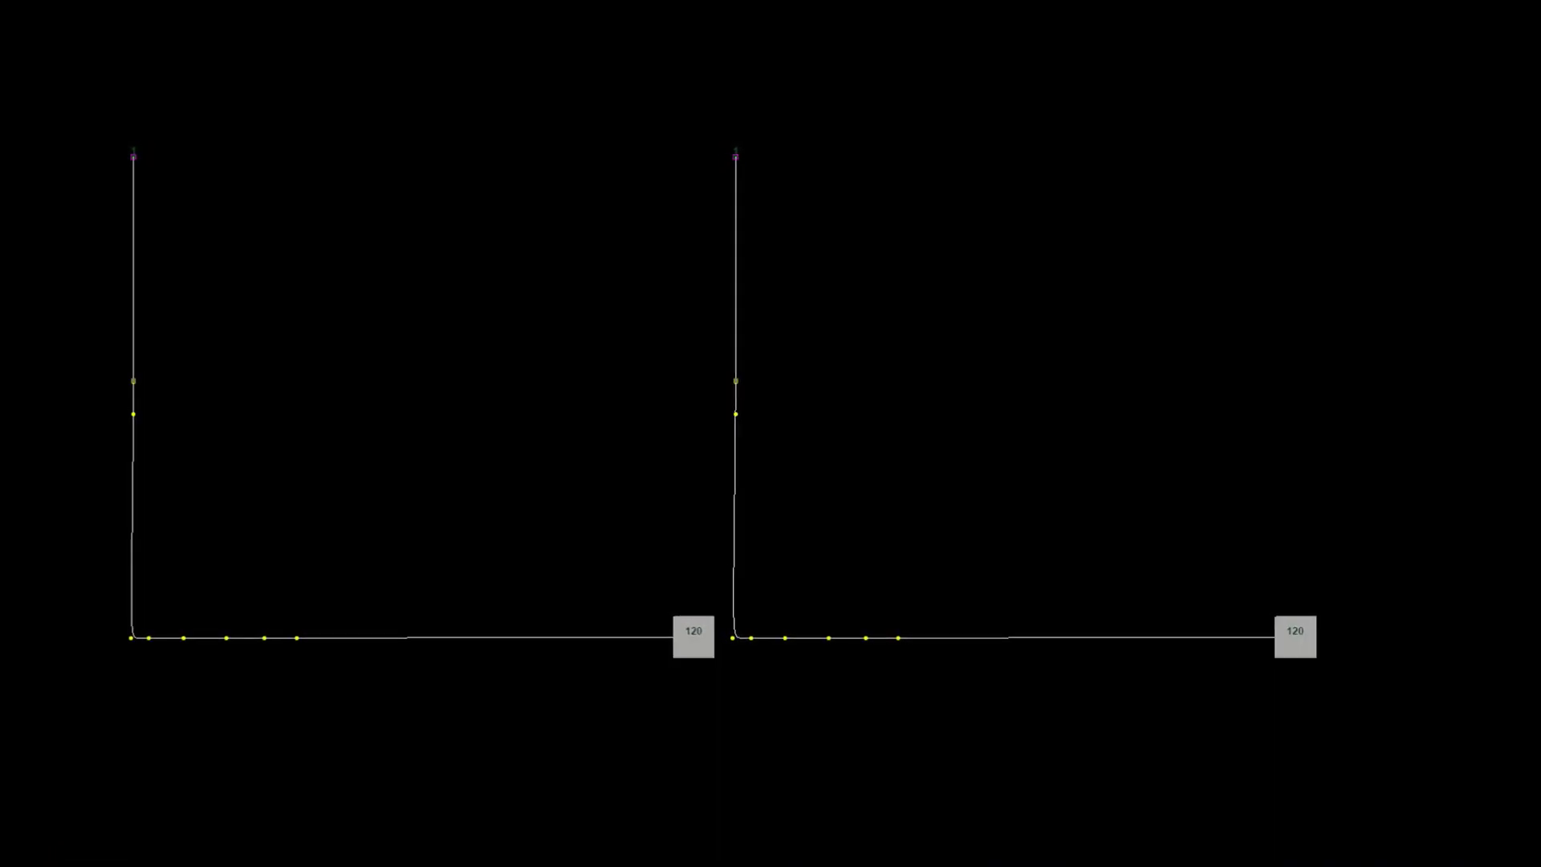
pyautogui.click(701, 844)
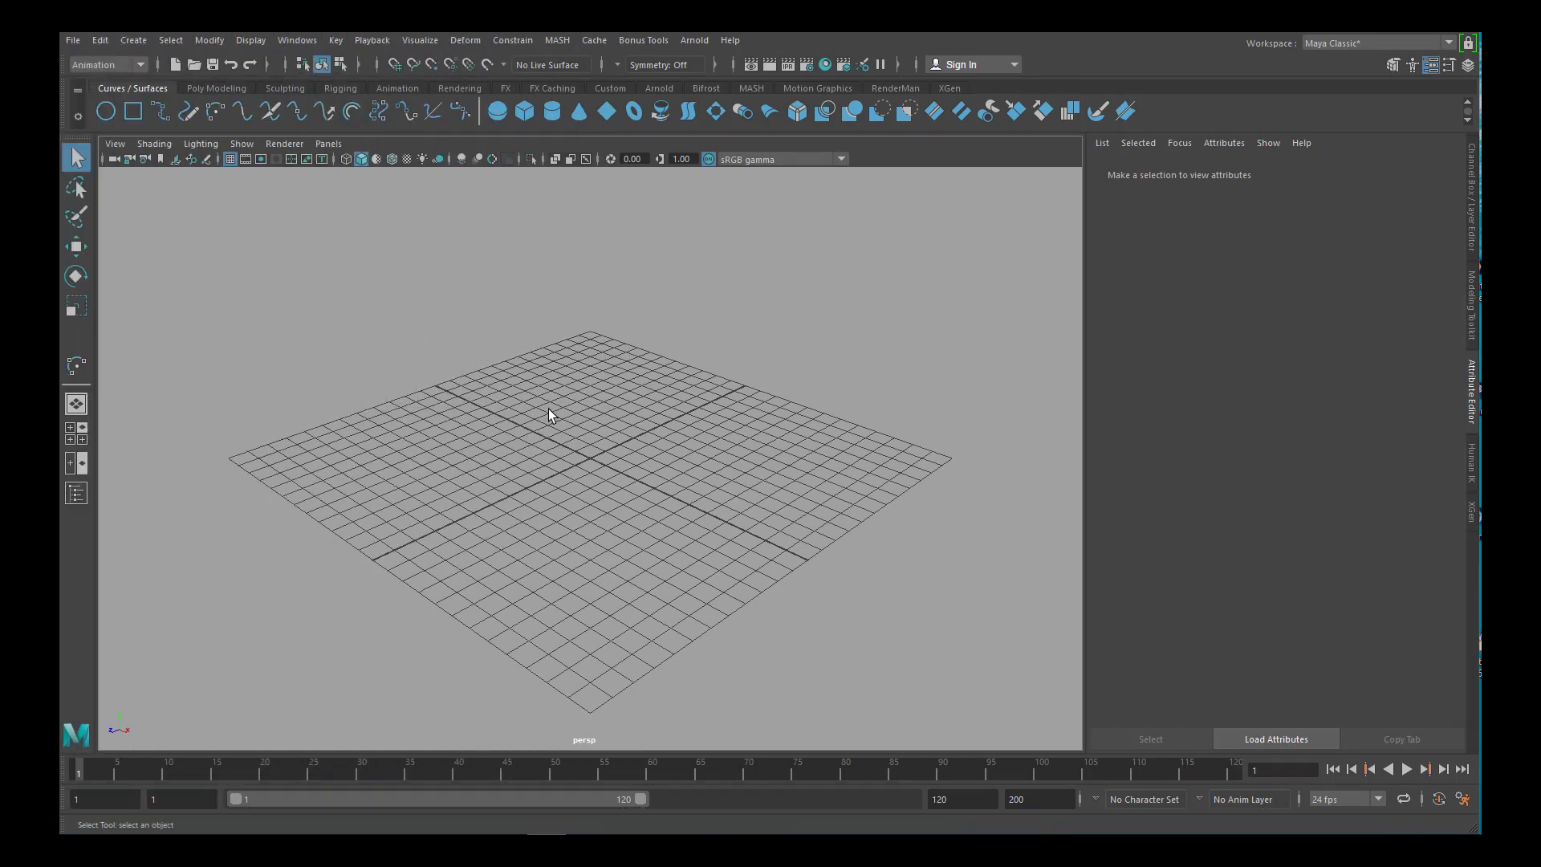
# - In a maximized top view, draw a shallow three-point arc (8 spans, degree 3), then return to perspective
pyautogui.press('space')
pyautogui.press('space')
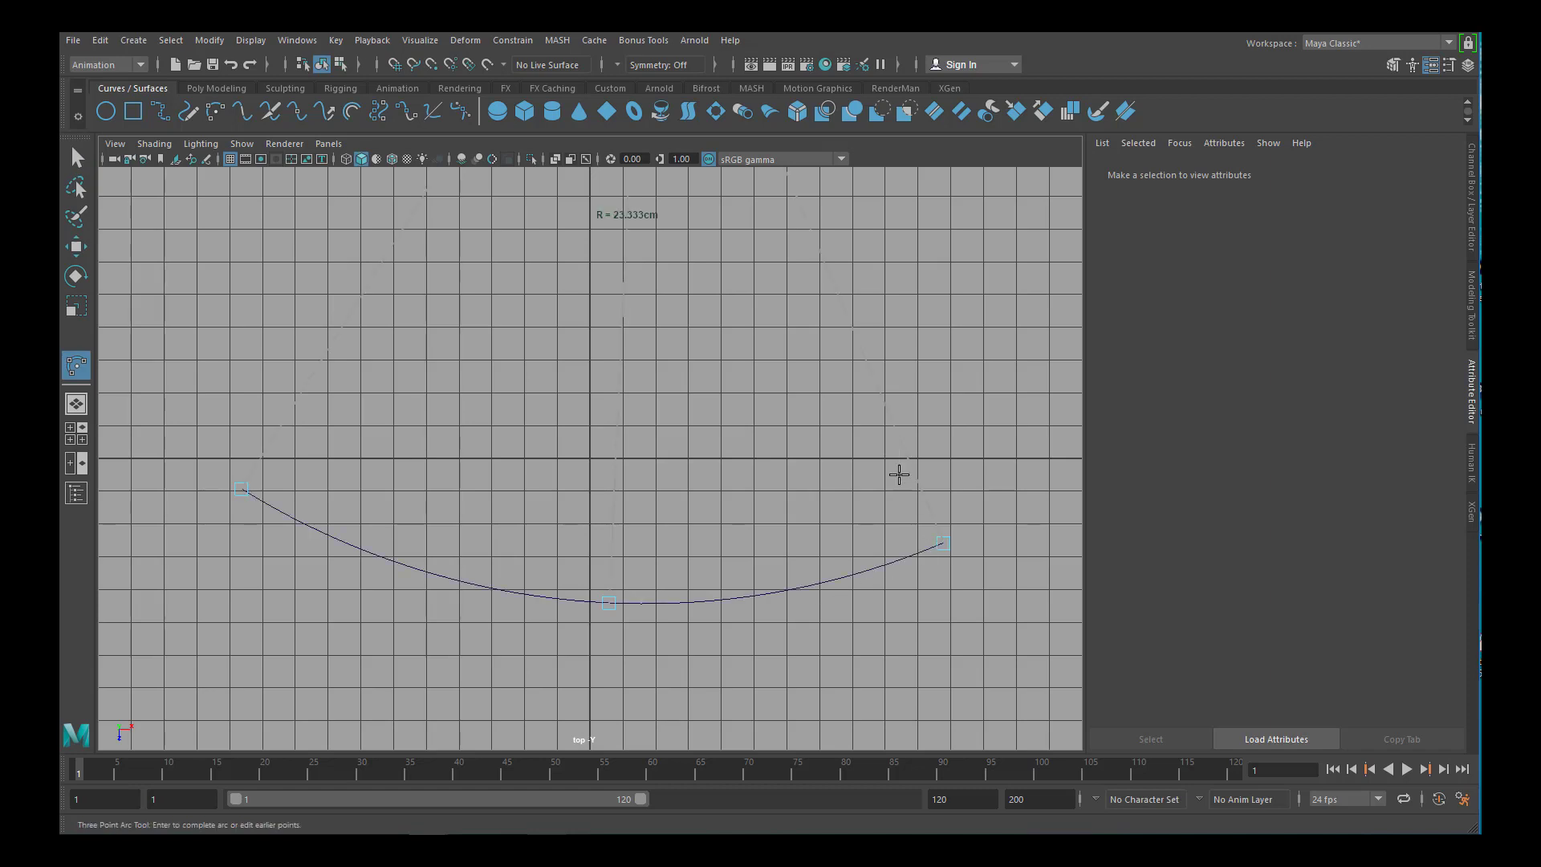
pyautogui.press('Return')
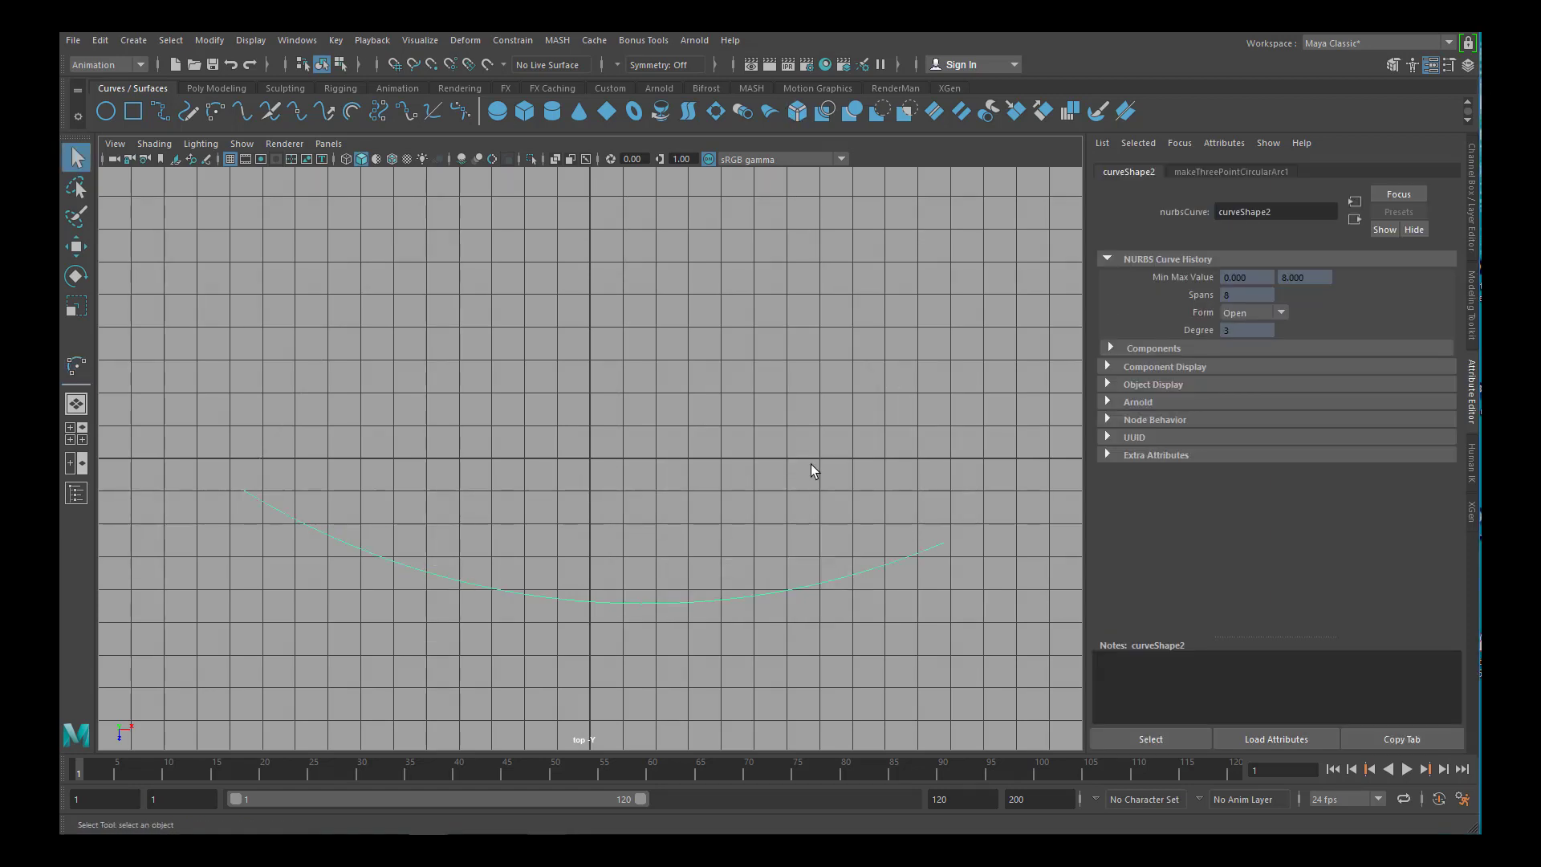
pyautogui.press('space')
pyautogui.press('space')
pyautogui.keyDown('alt'); pyautogui.moveTo(637, 567); pyautogui.dragTo(703, 572); pyautogui.keyUp('alt')
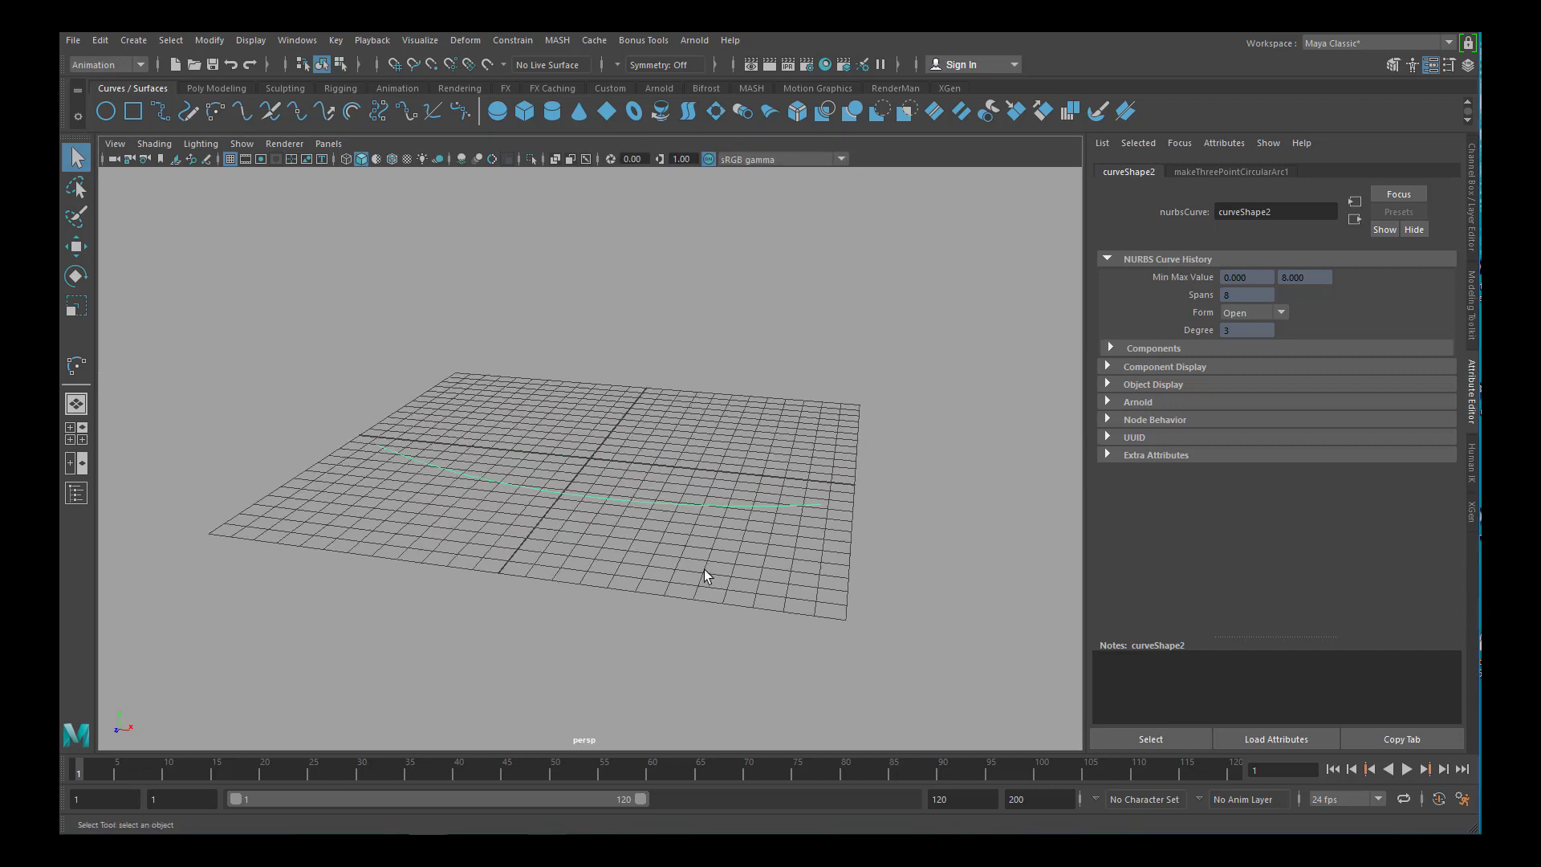
# - Centre the arc curve's pivot with Modify > Center Pivot
pyautogui.press('e')
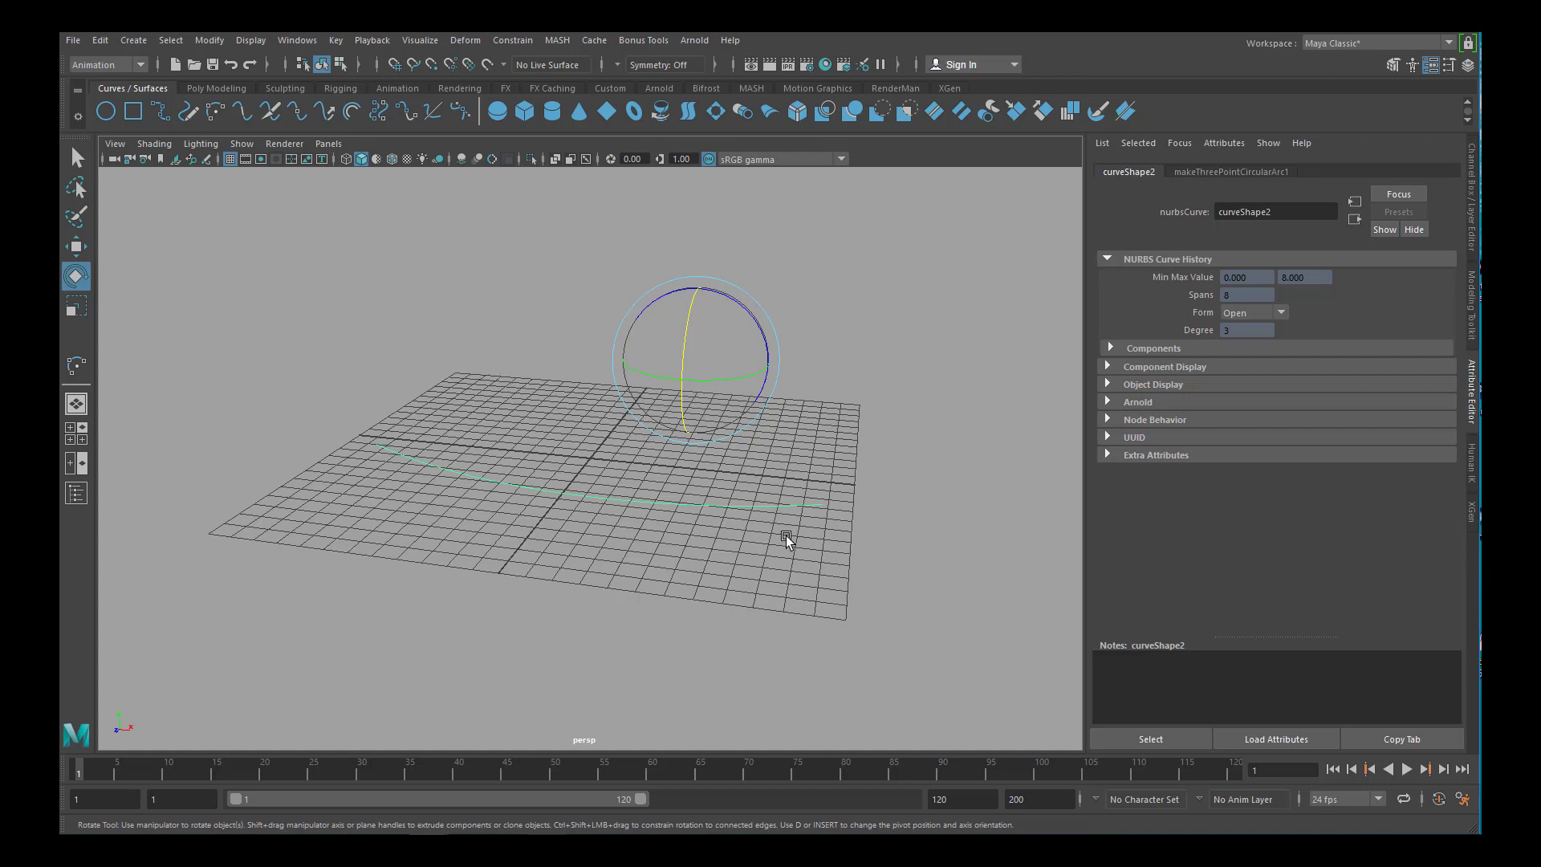
pyautogui.keyDown('alt'); pyautogui.moveTo(681, 560); pyautogui.dragTo(570, 386); pyautogui.keyUp('alt')
pyautogui.click(207, 40)
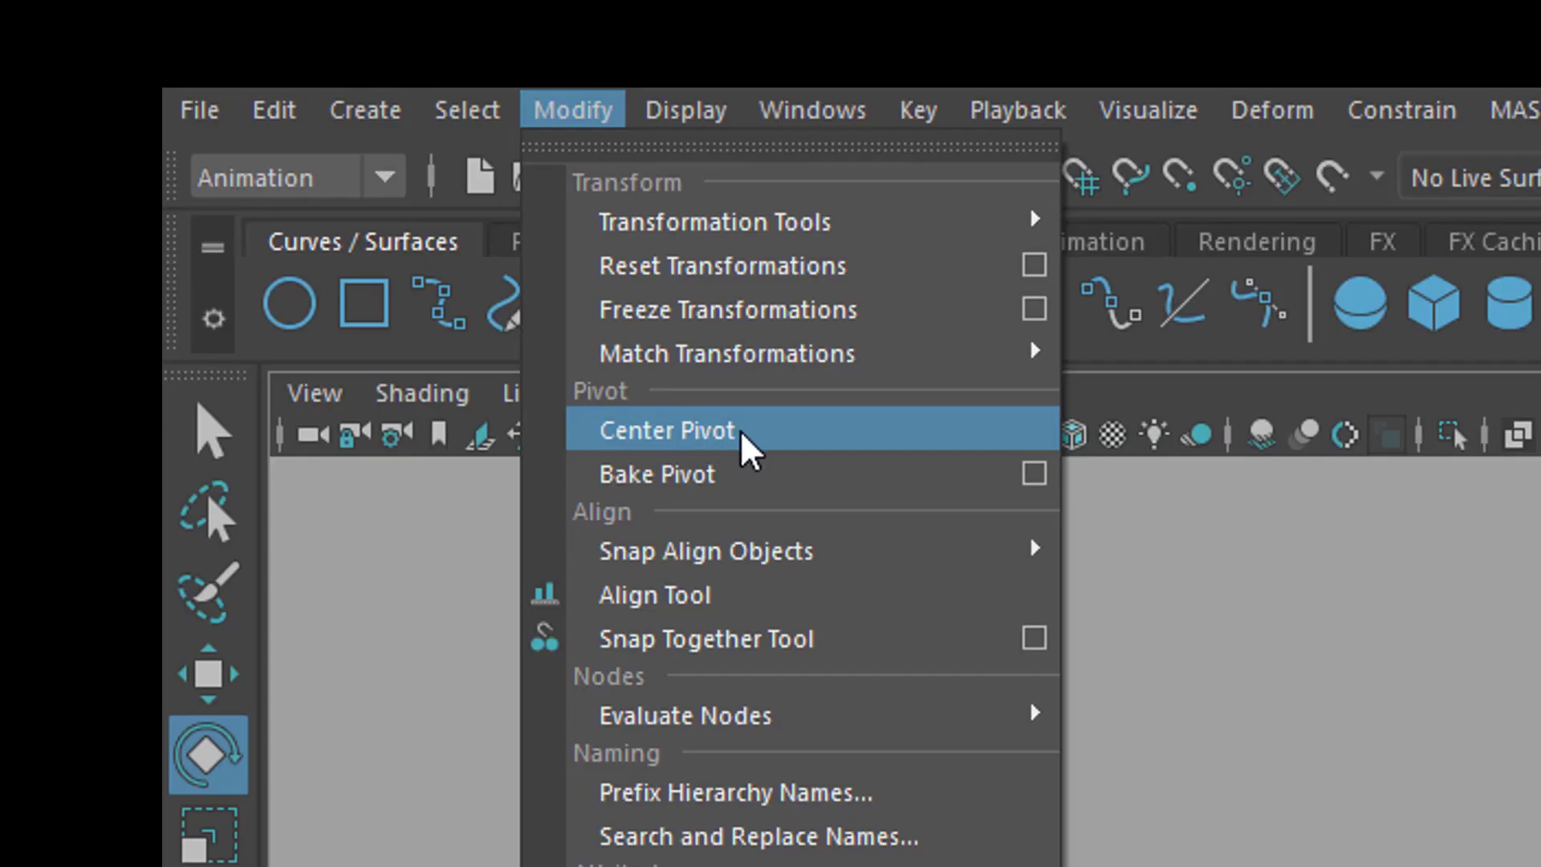
pyautogui.click(750, 440)
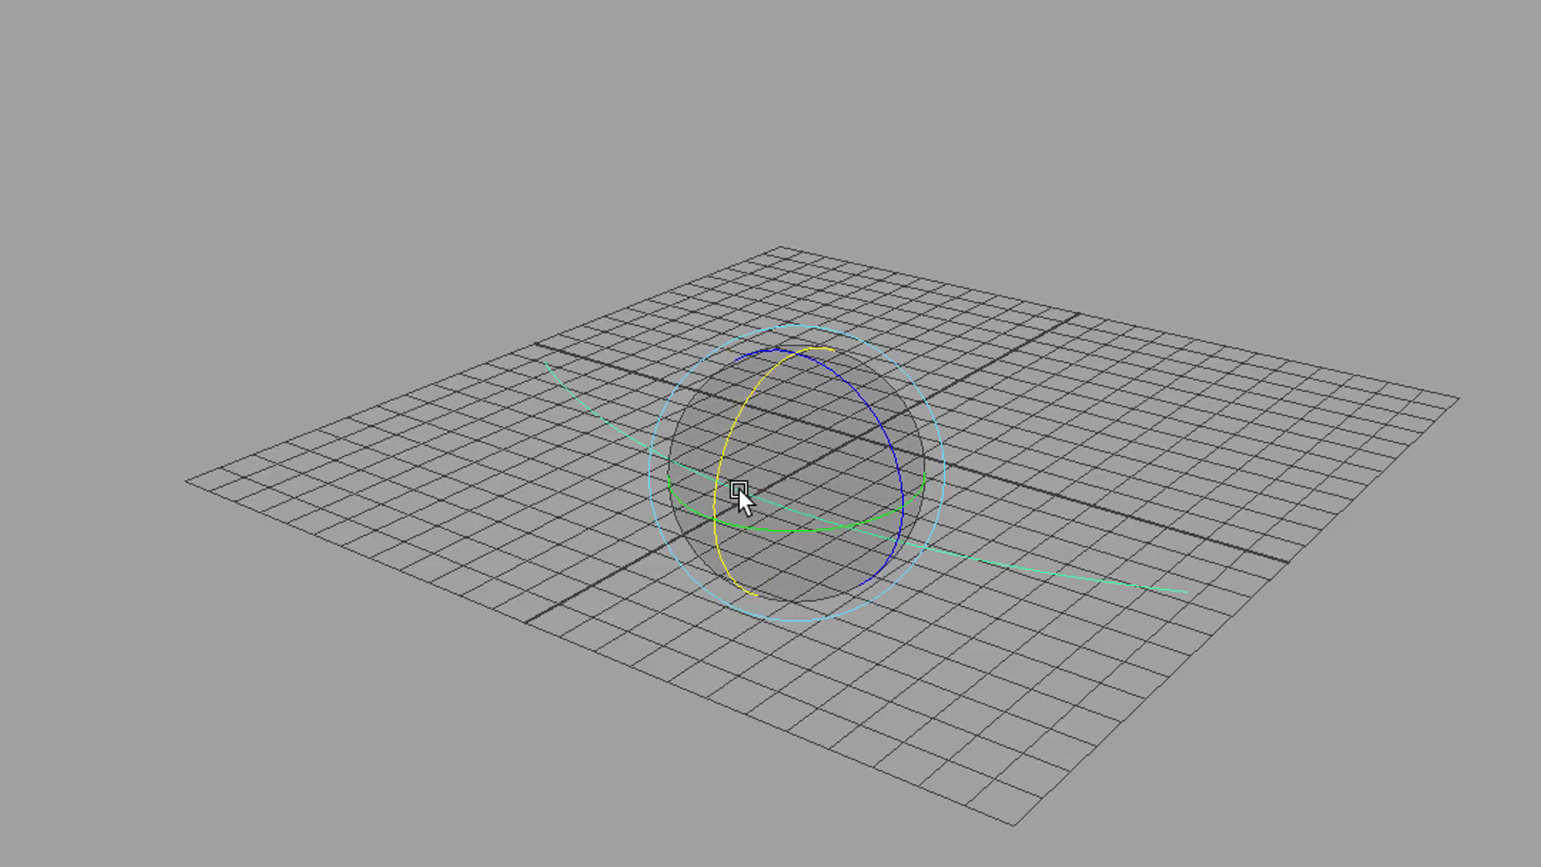
# - Rotate the arc 90 degrees so it stands upright above the grid, then select it
pyautogui.moveTo(729, 460); pyautogui.dragTo(1009, 677)
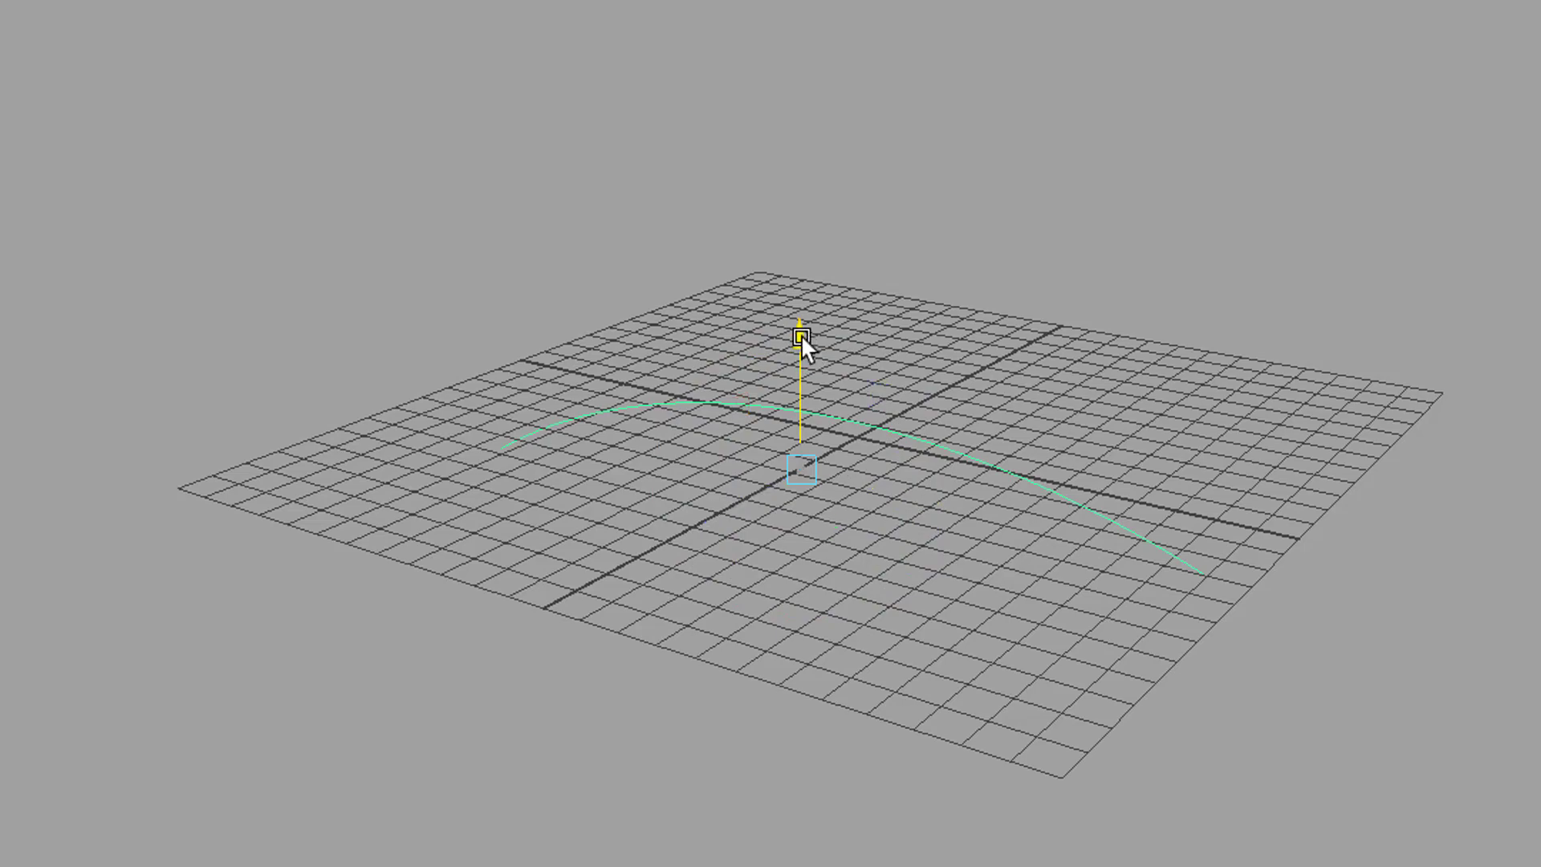
pyautogui.keyDown('alt'); pyautogui.moveTo(878, 353); pyautogui.dragTo(1199, 506); pyautogui.keyUp('alt')
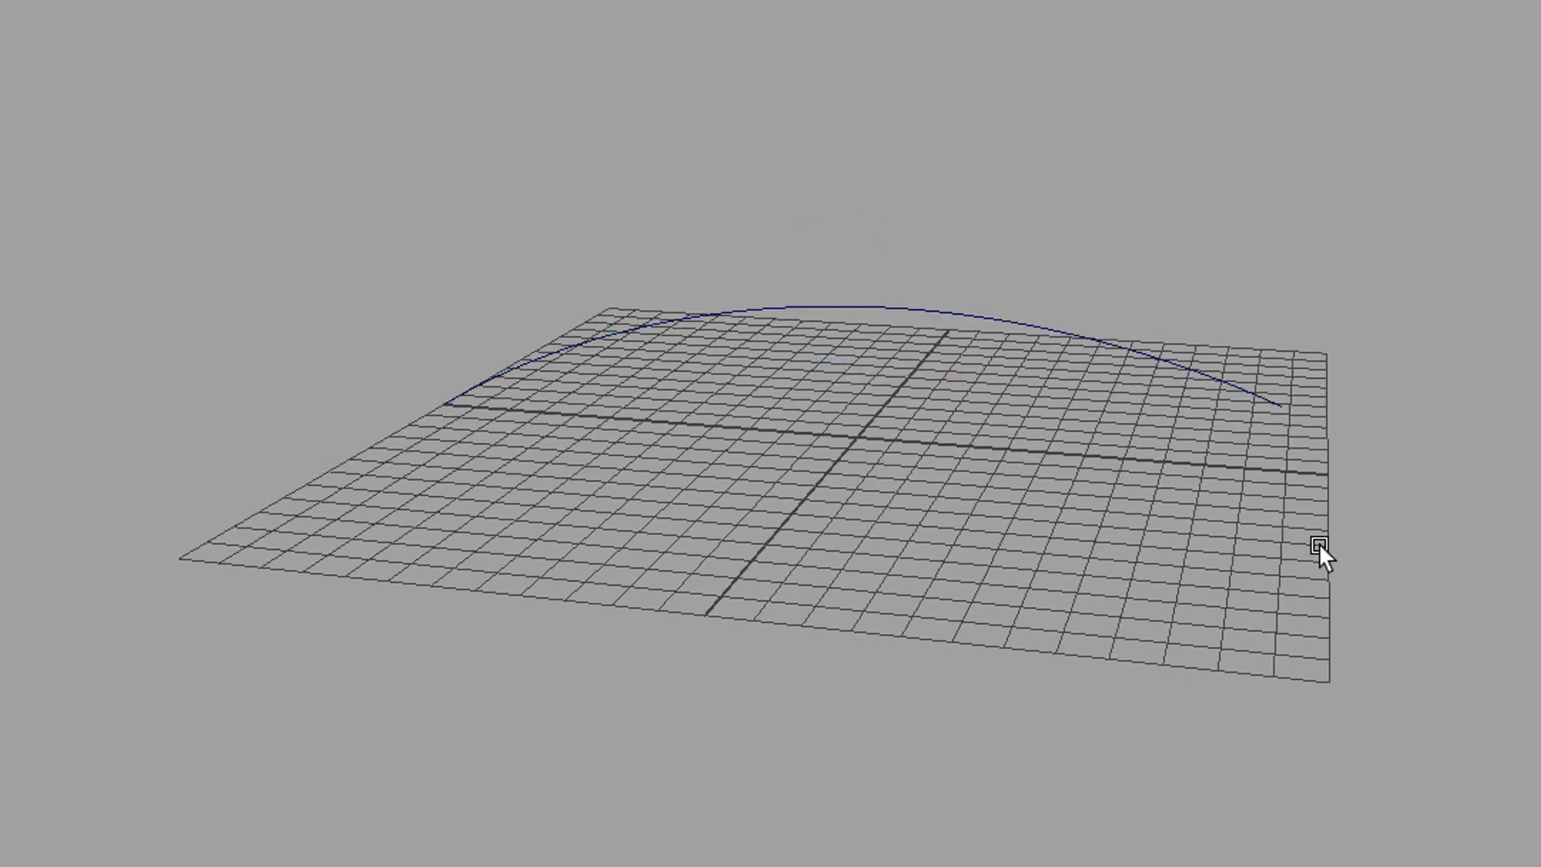
pyautogui.keyDown('alt'); pyautogui.moveTo(1293, 559); pyautogui.dragTo(495, 330); pyautogui.keyUp('alt')
pyautogui.click(482, 372)
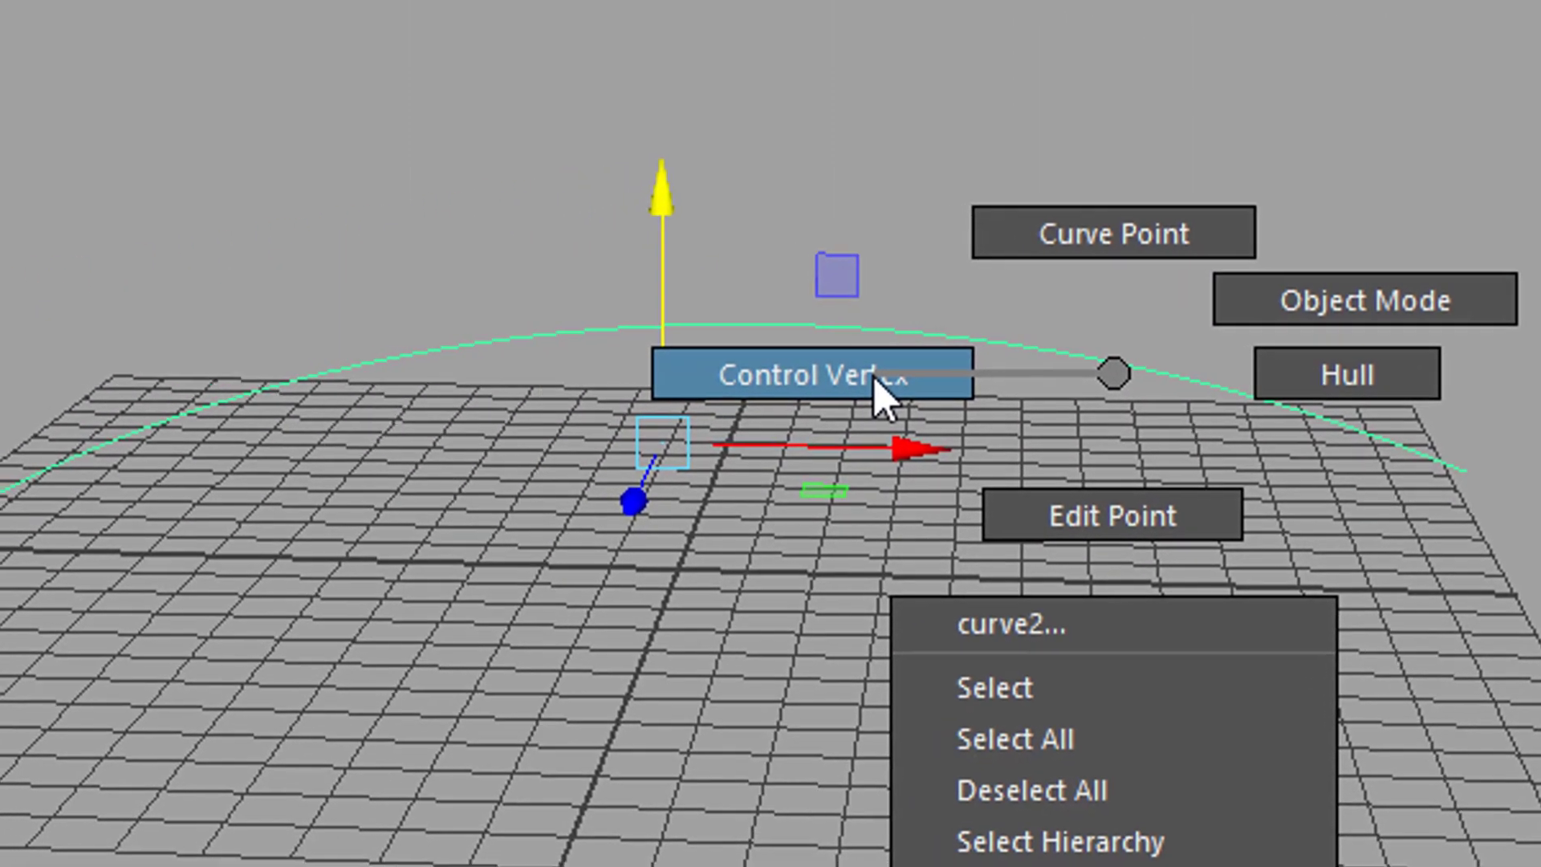
# - Check the arc's CVs, create a polygon cube at the origin, and shift-select the arc with it
pyautogui.moveTo(782, 409); pyautogui.dragTo(783, 409, button='right')
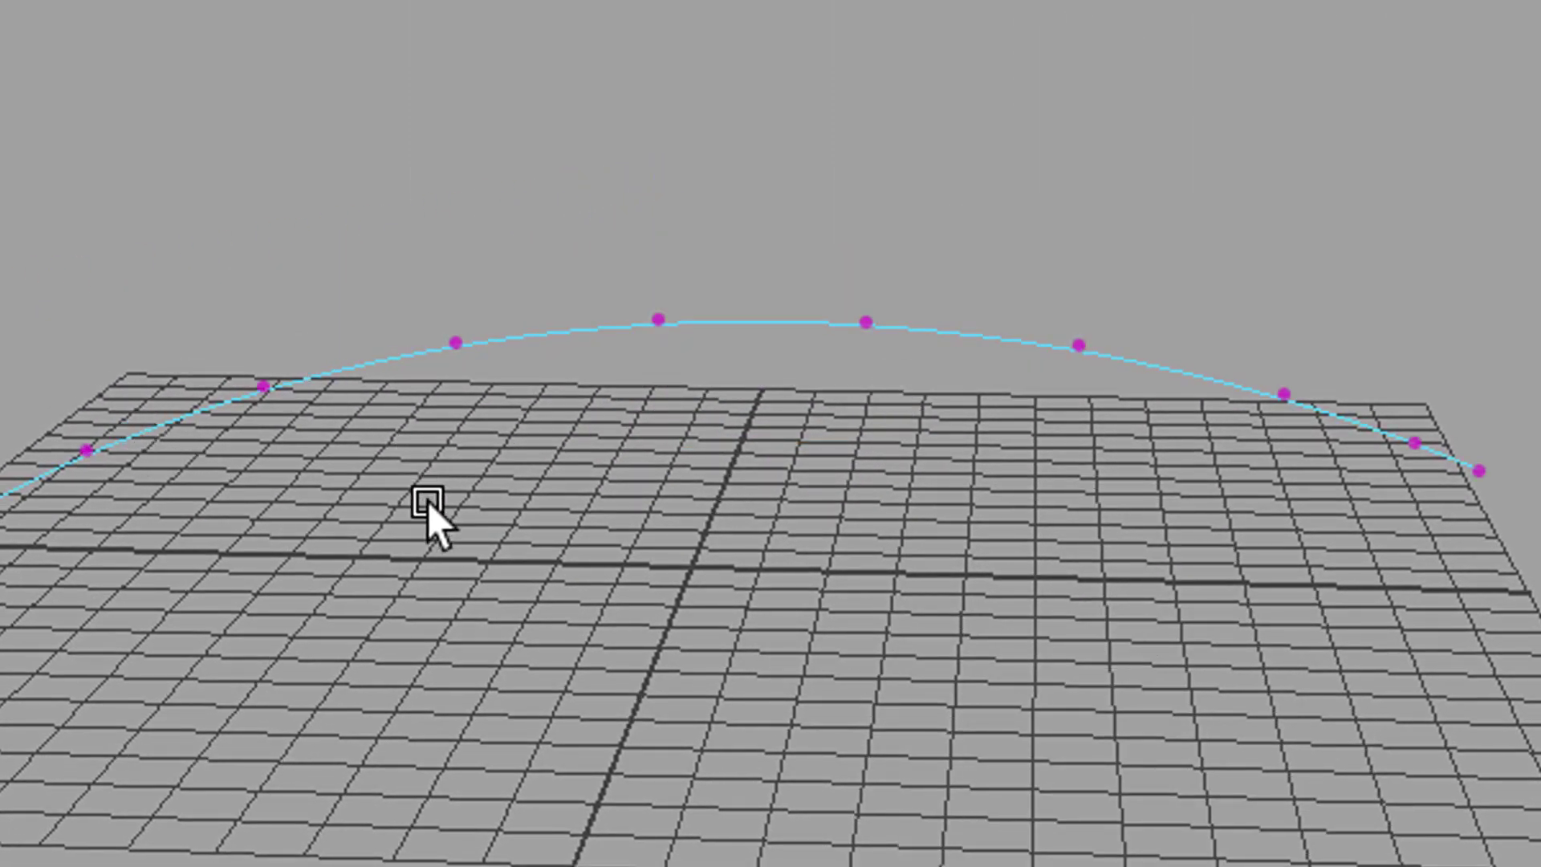
pyautogui.press('F8')
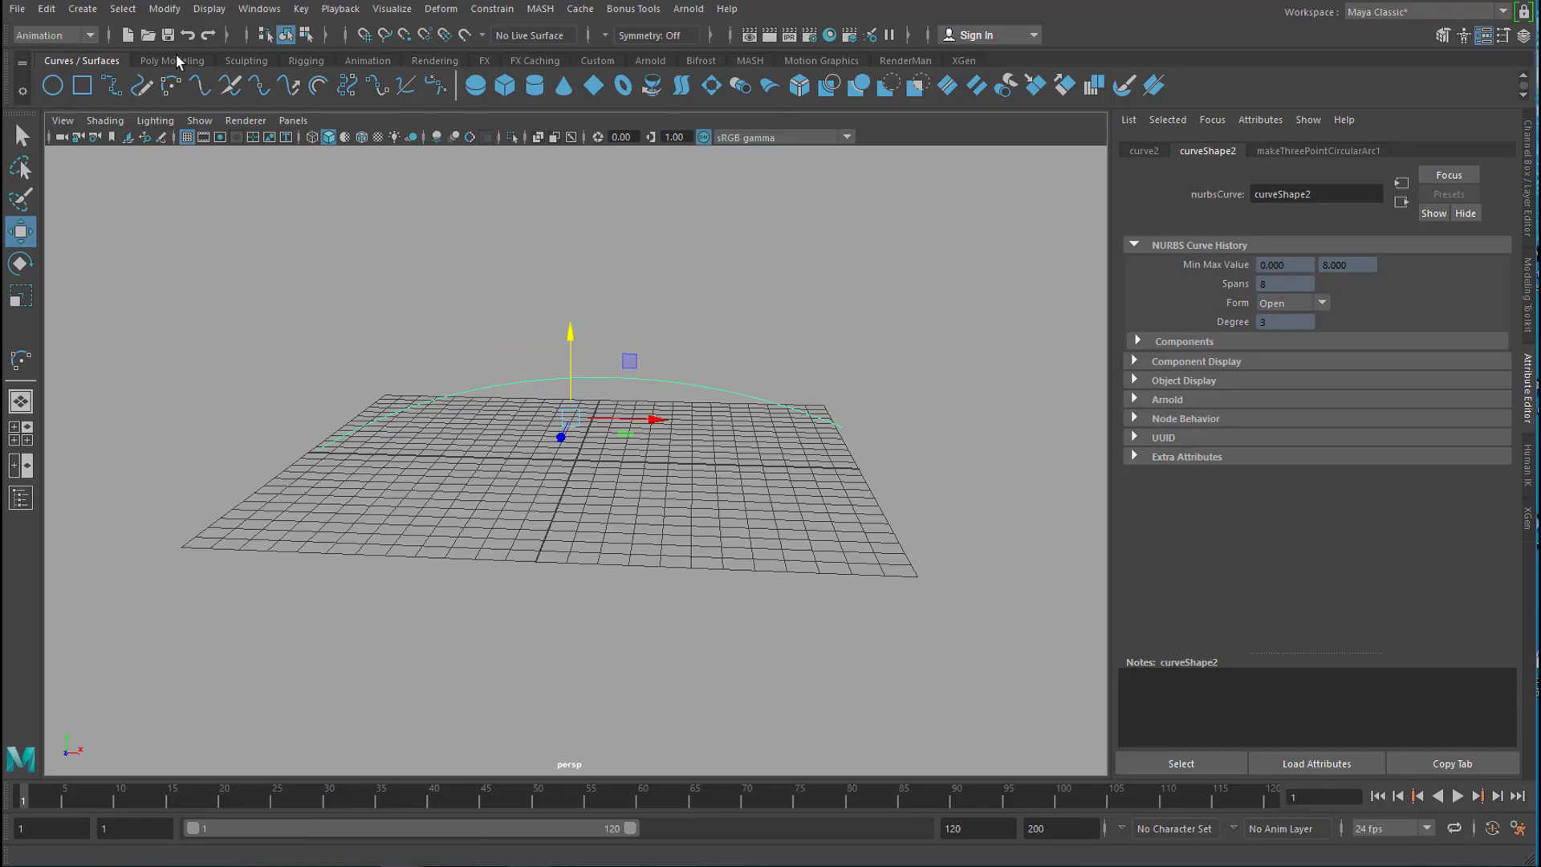
pyautogui.click(175, 61)
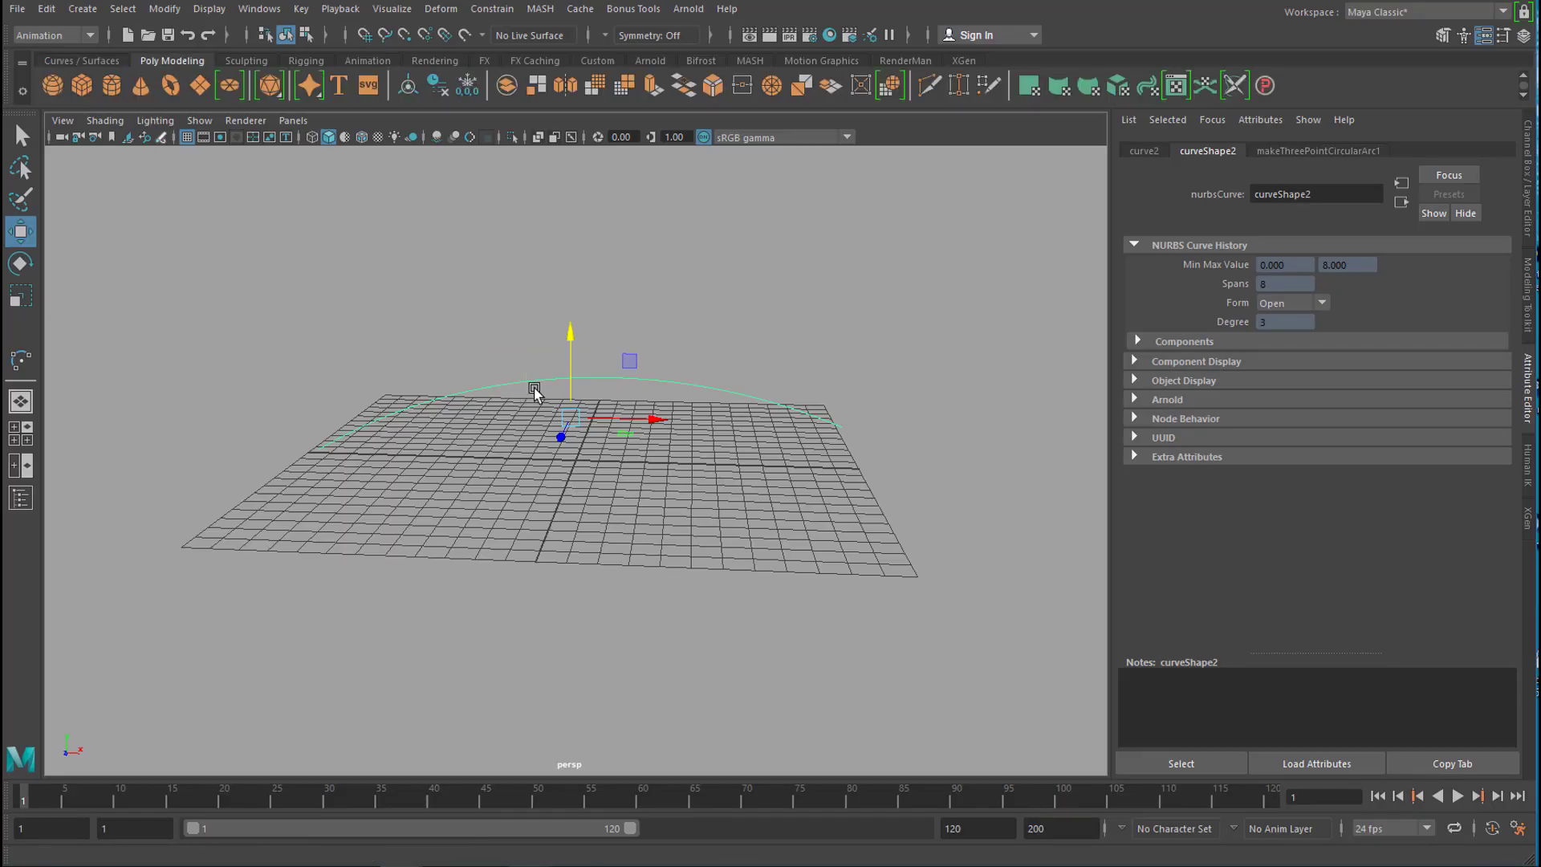
pyautogui.keyDown('alt'); pyautogui.moveTo(630, 533); pyautogui.dragTo(605, 499); pyautogui.keyUp('alt')
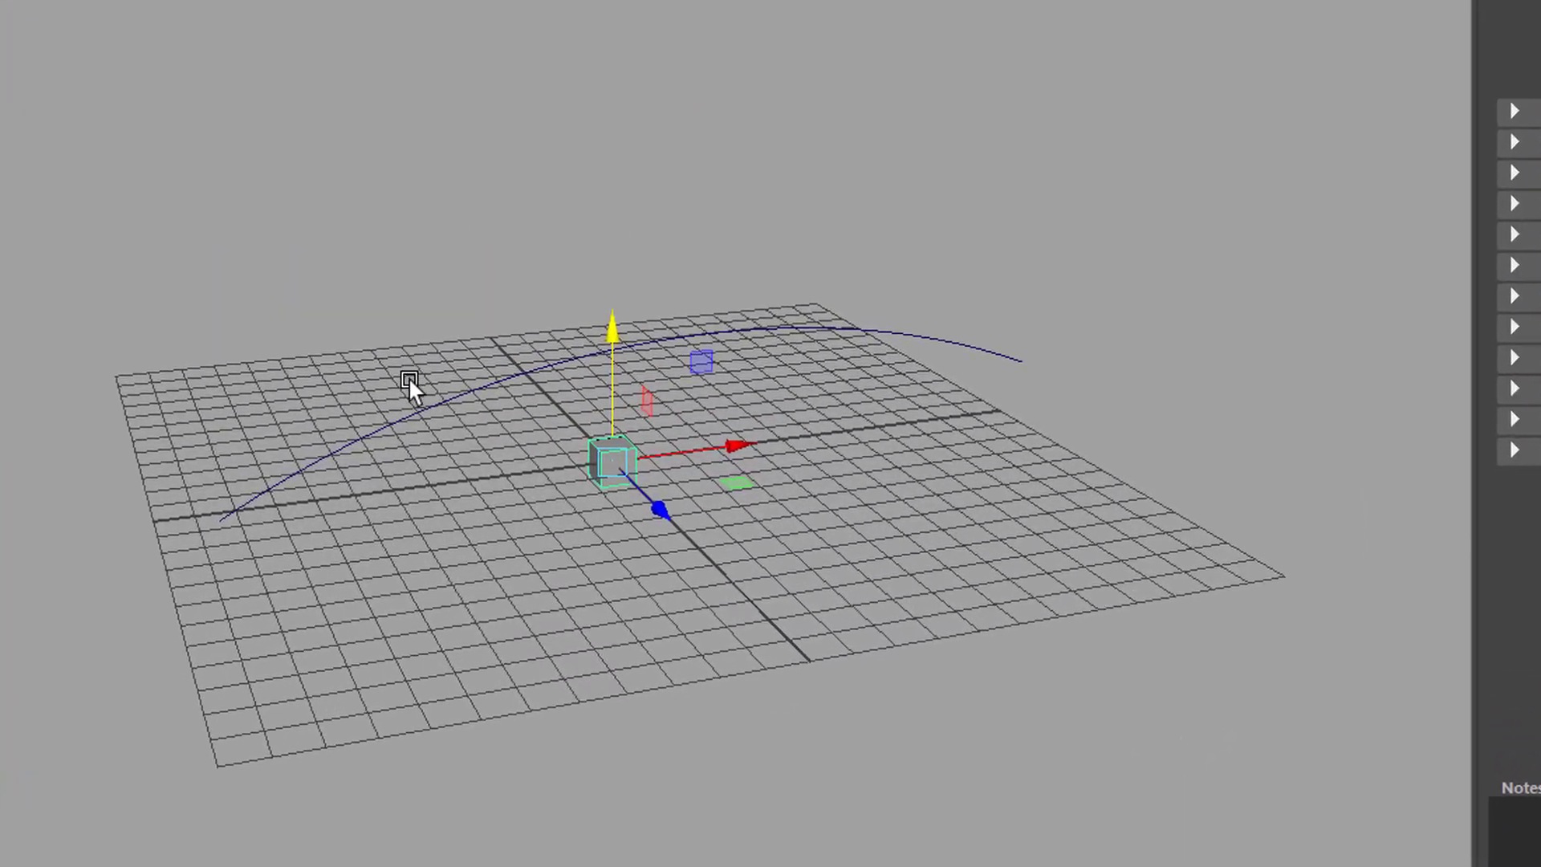
pyautogui.keyDown('shift'); pyautogui.moveTo(411, 372); pyautogui.dragTo(486, 559); pyautogui.keyUp('shift')
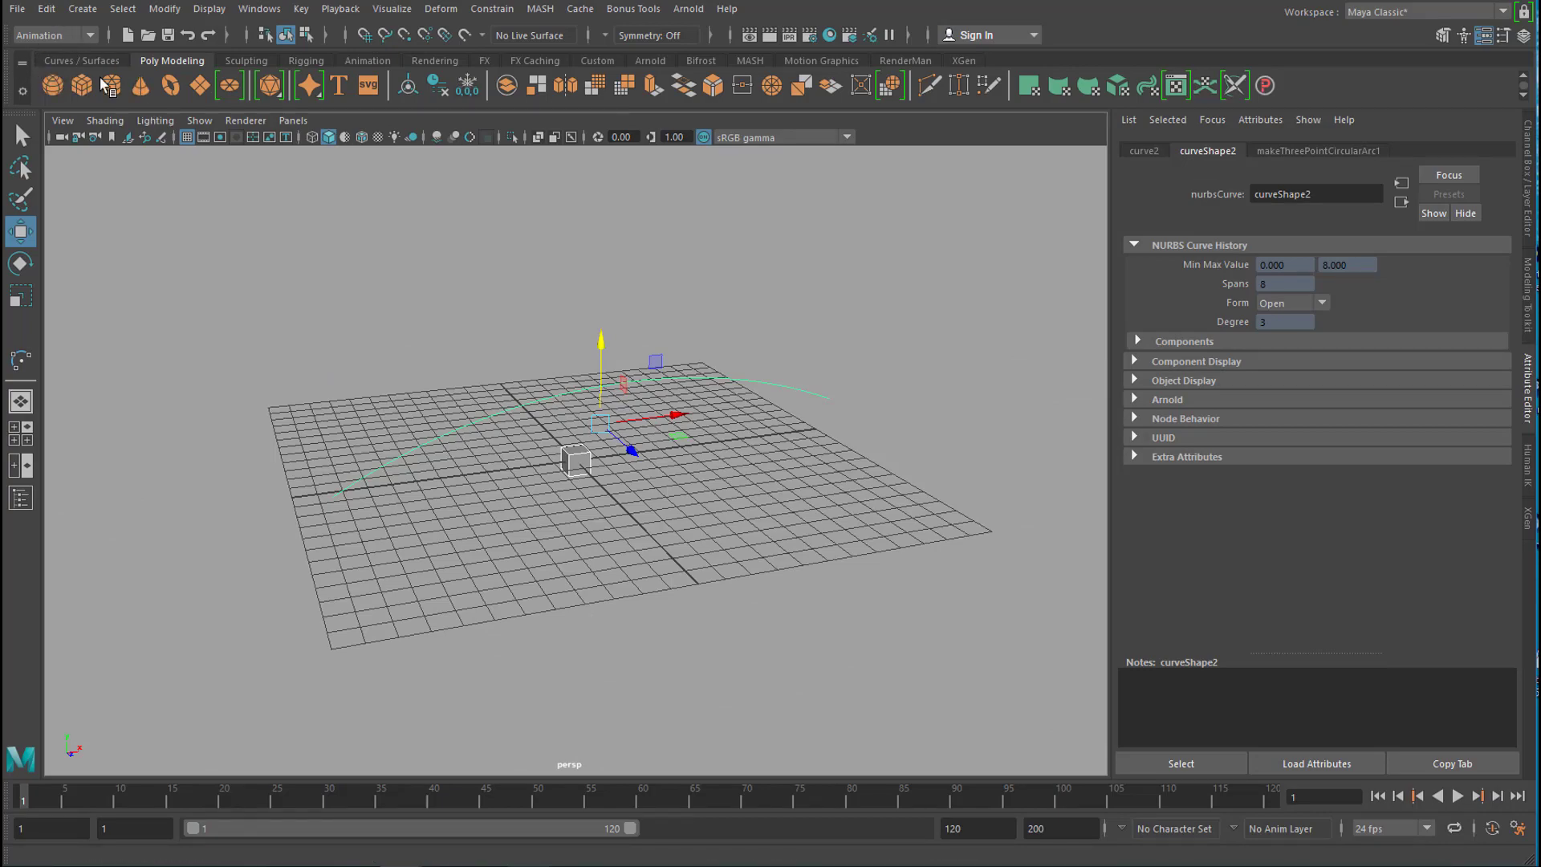
# - Attach the cube to the arc with Constrain > Motion Paths > Attach to Motion Path, frames 1–120
pyautogui.click(440, 8)
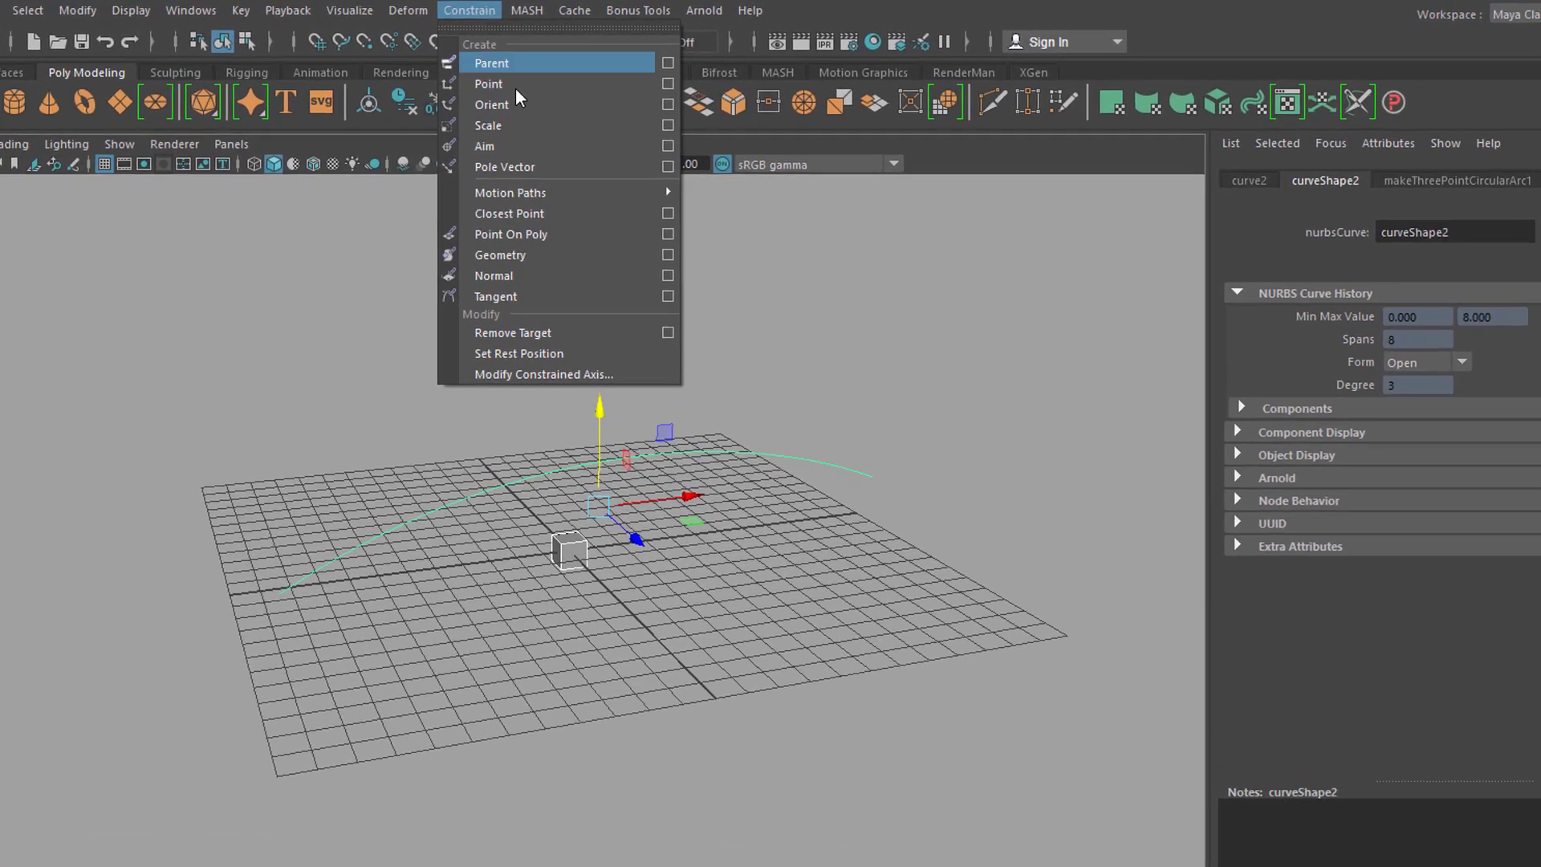
pyautogui.moveTo(530, 193)
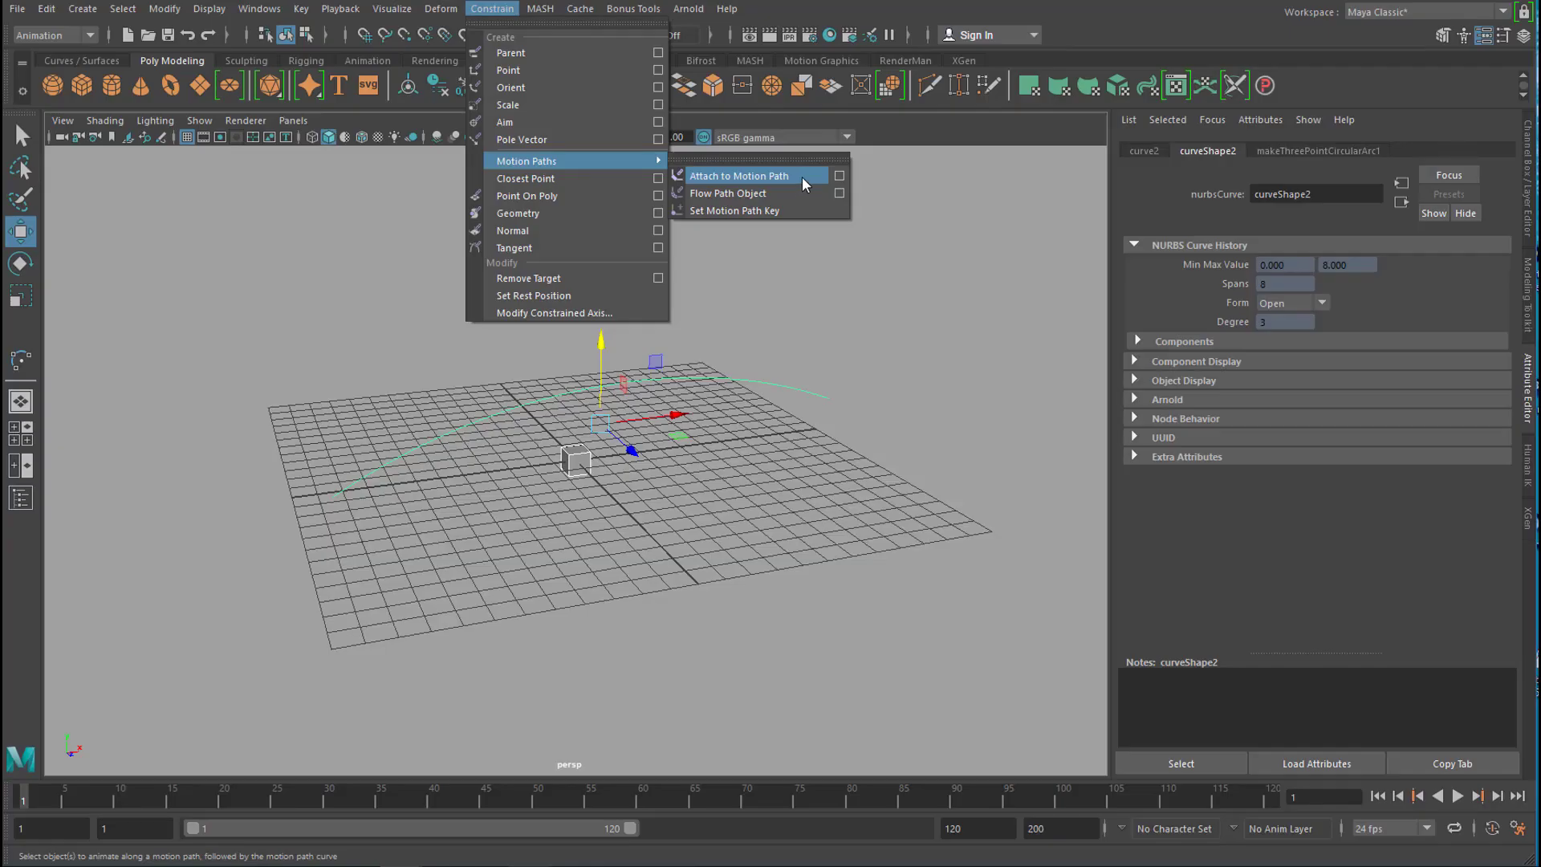
pyautogui.click(1085, 454)
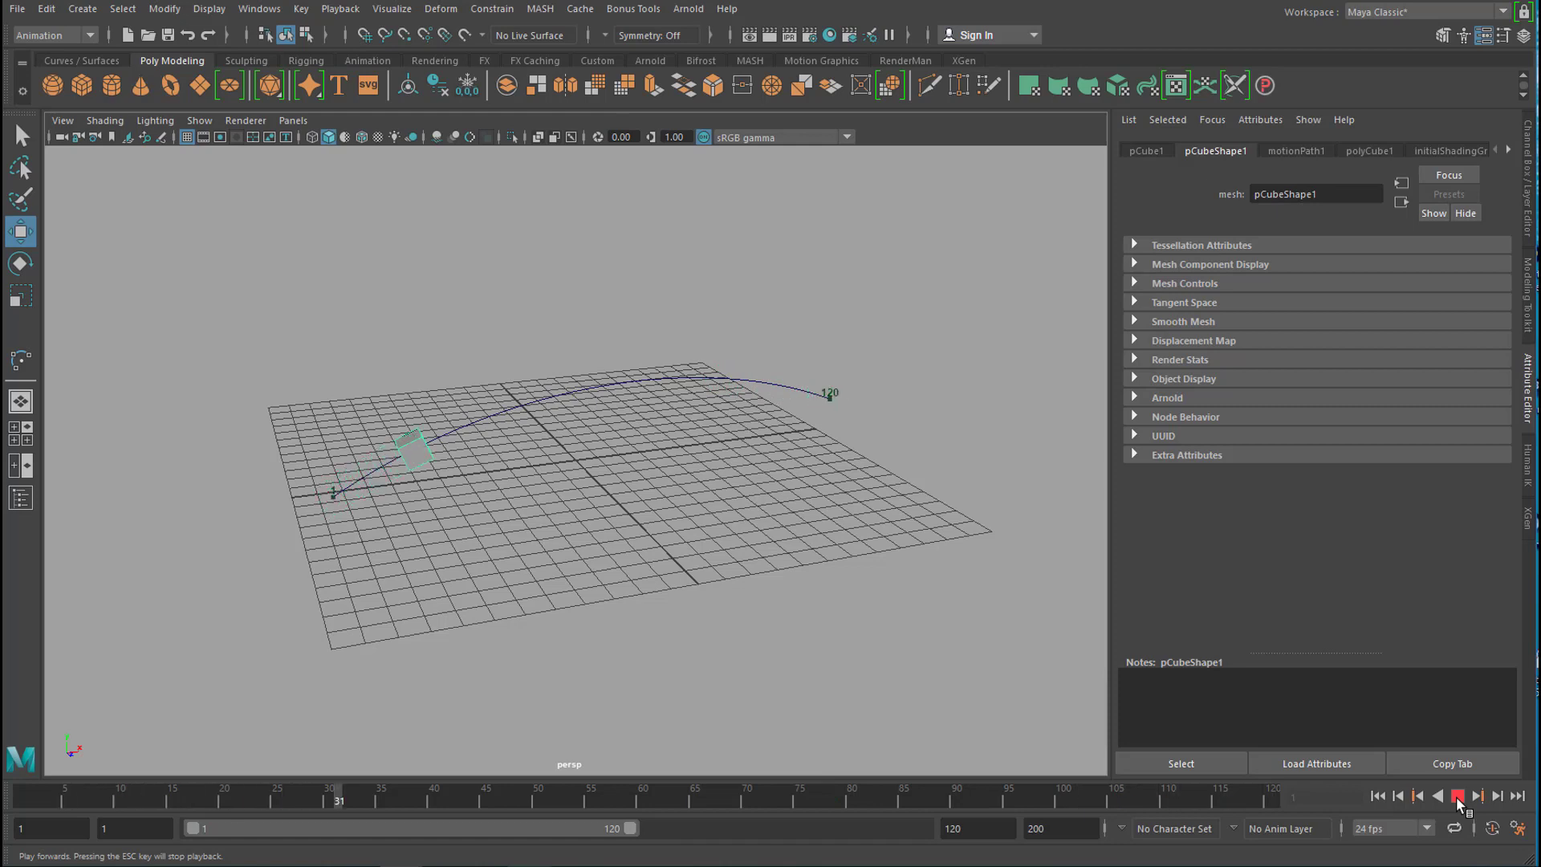
# - Stop playback, scale the middle CVs closer together near the top, and lower one of them
pyautogui.click(1456, 796)
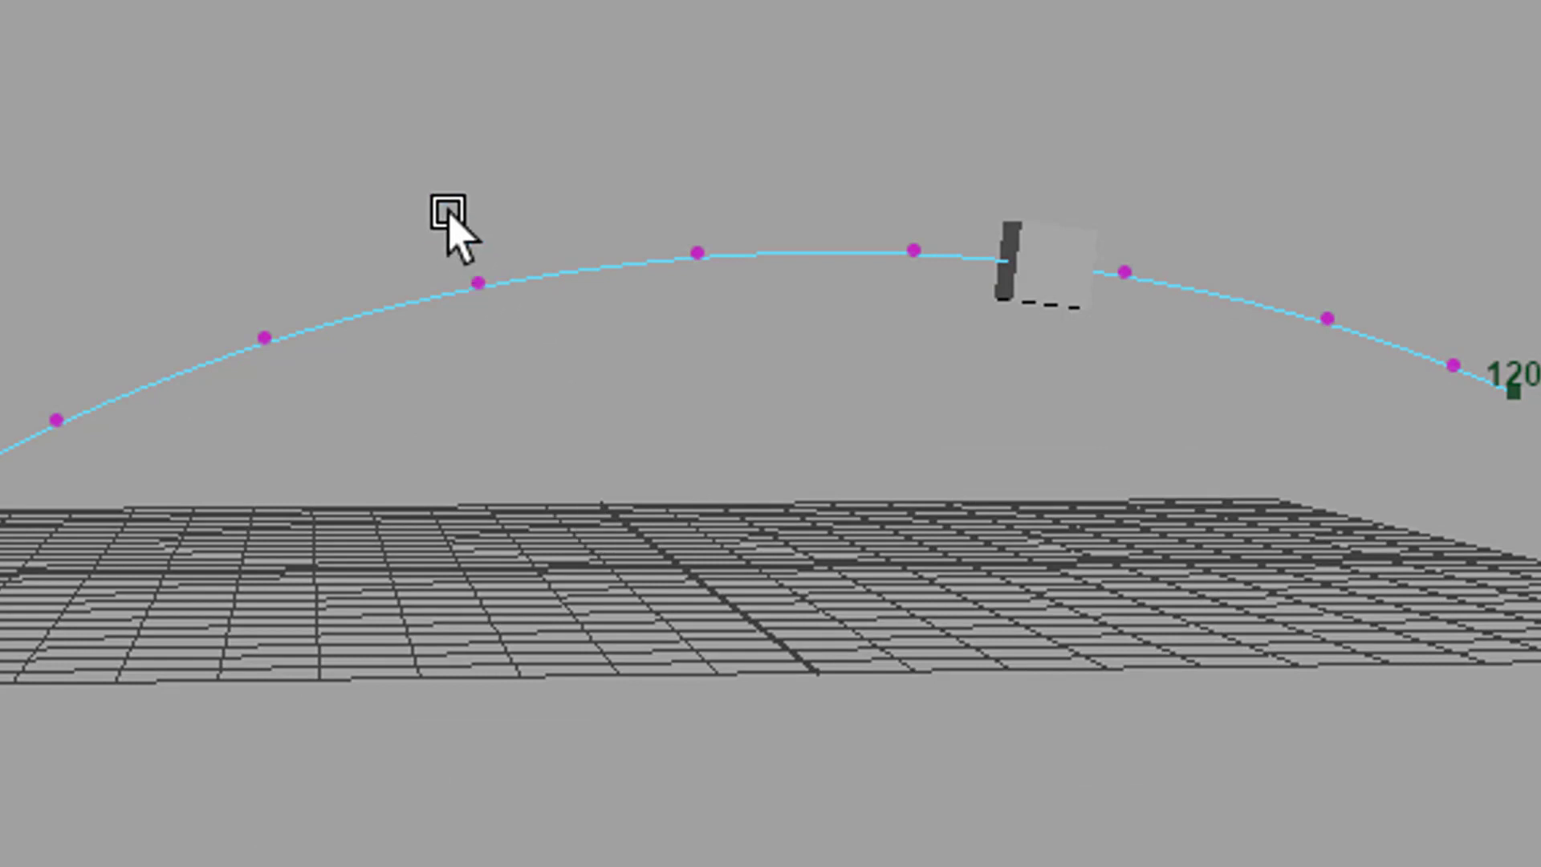
pyautogui.moveTo(423, 209); pyautogui.dragTo(956, 418)
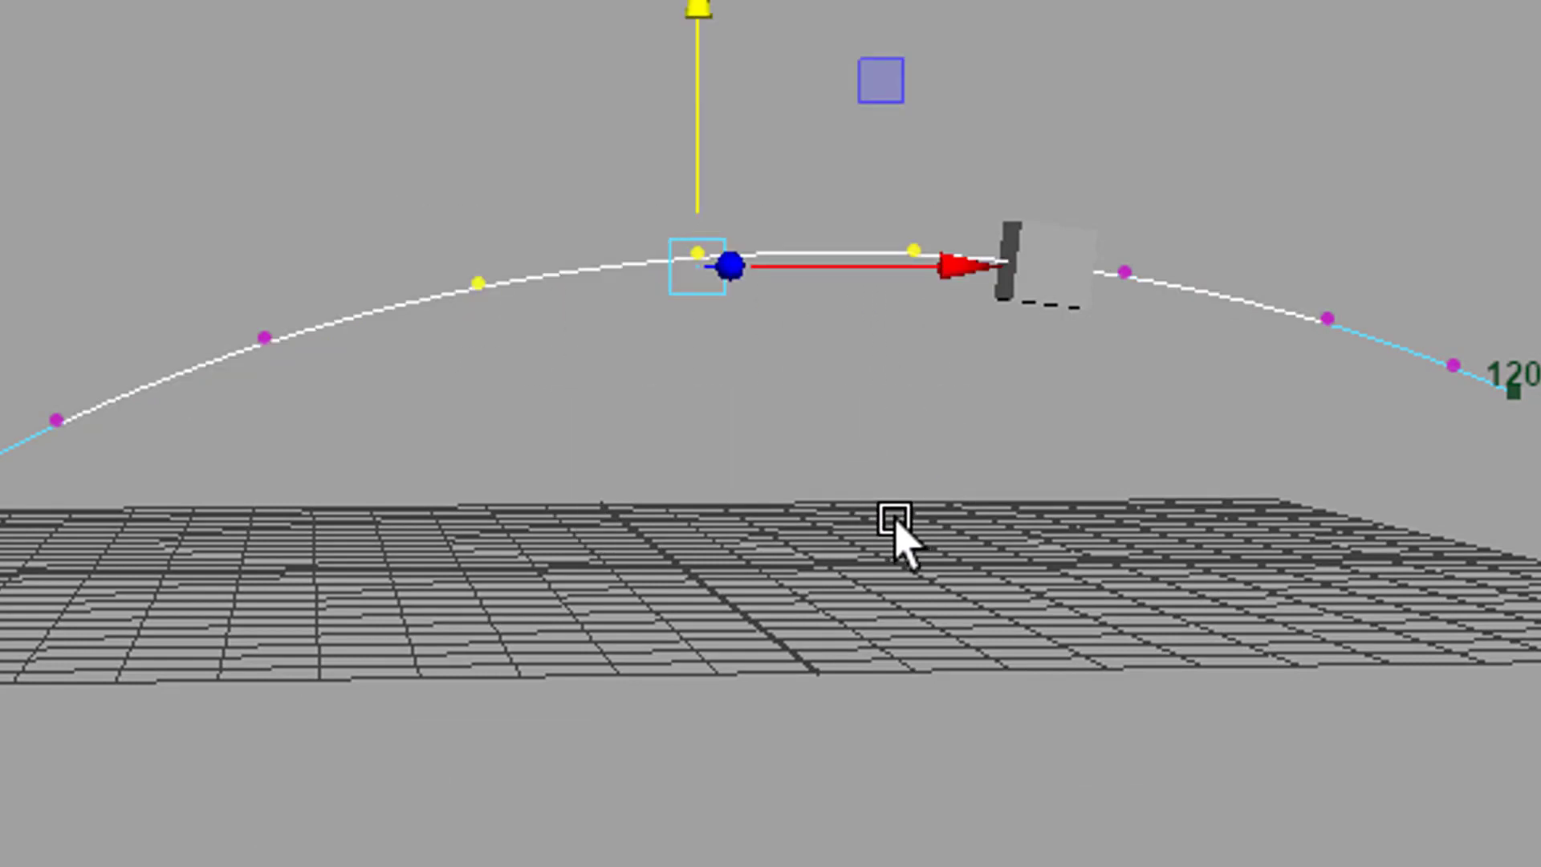
pyautogui.press('r')
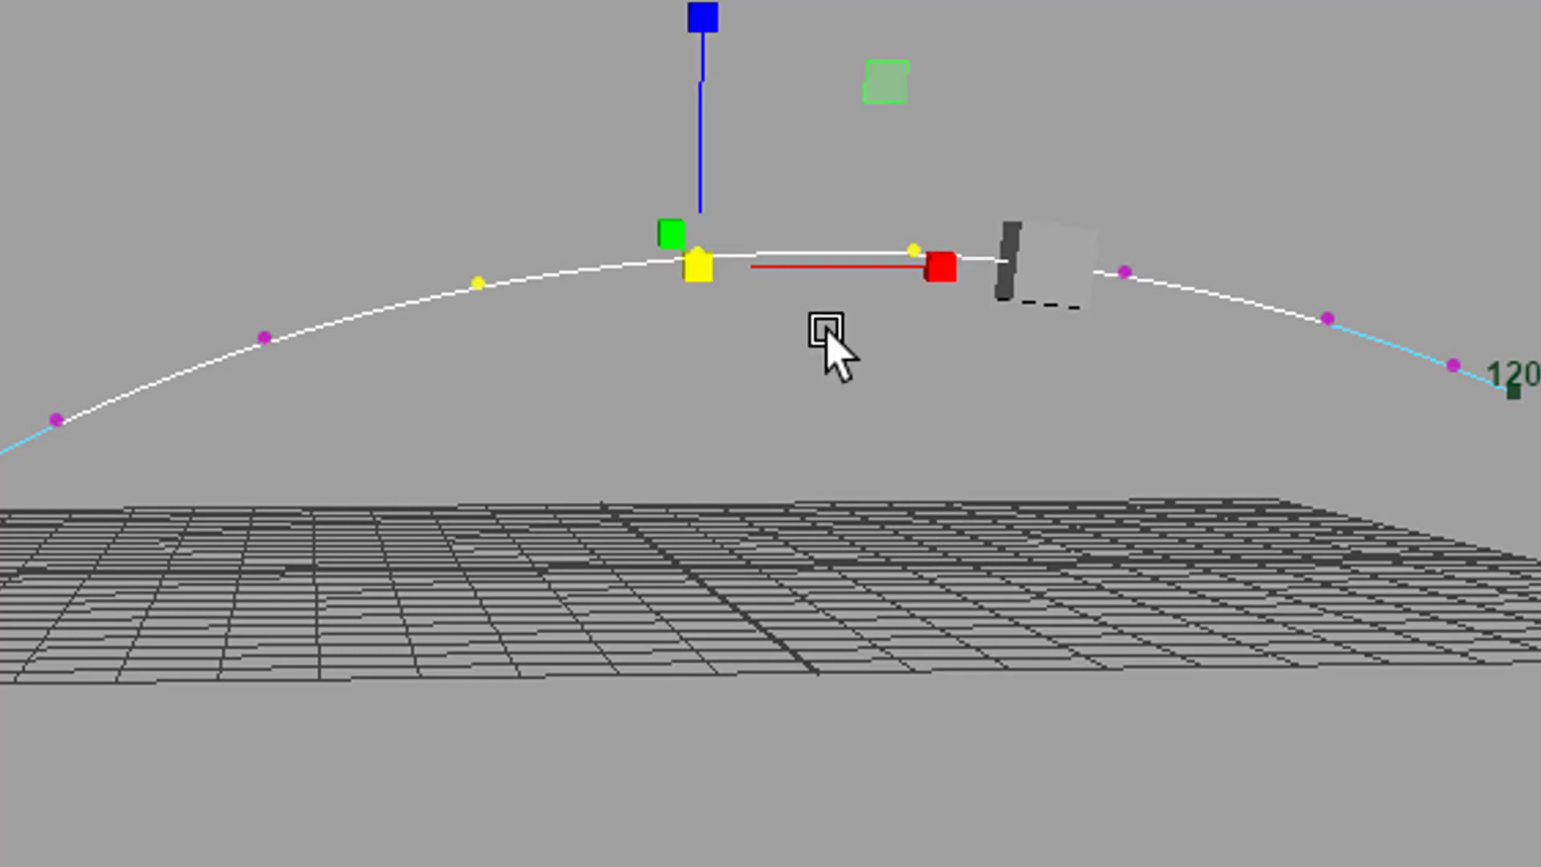
pyautogui.moveTo(930, 273); pyautogui.dragTo(733, 330)
pyautogui.press('w')
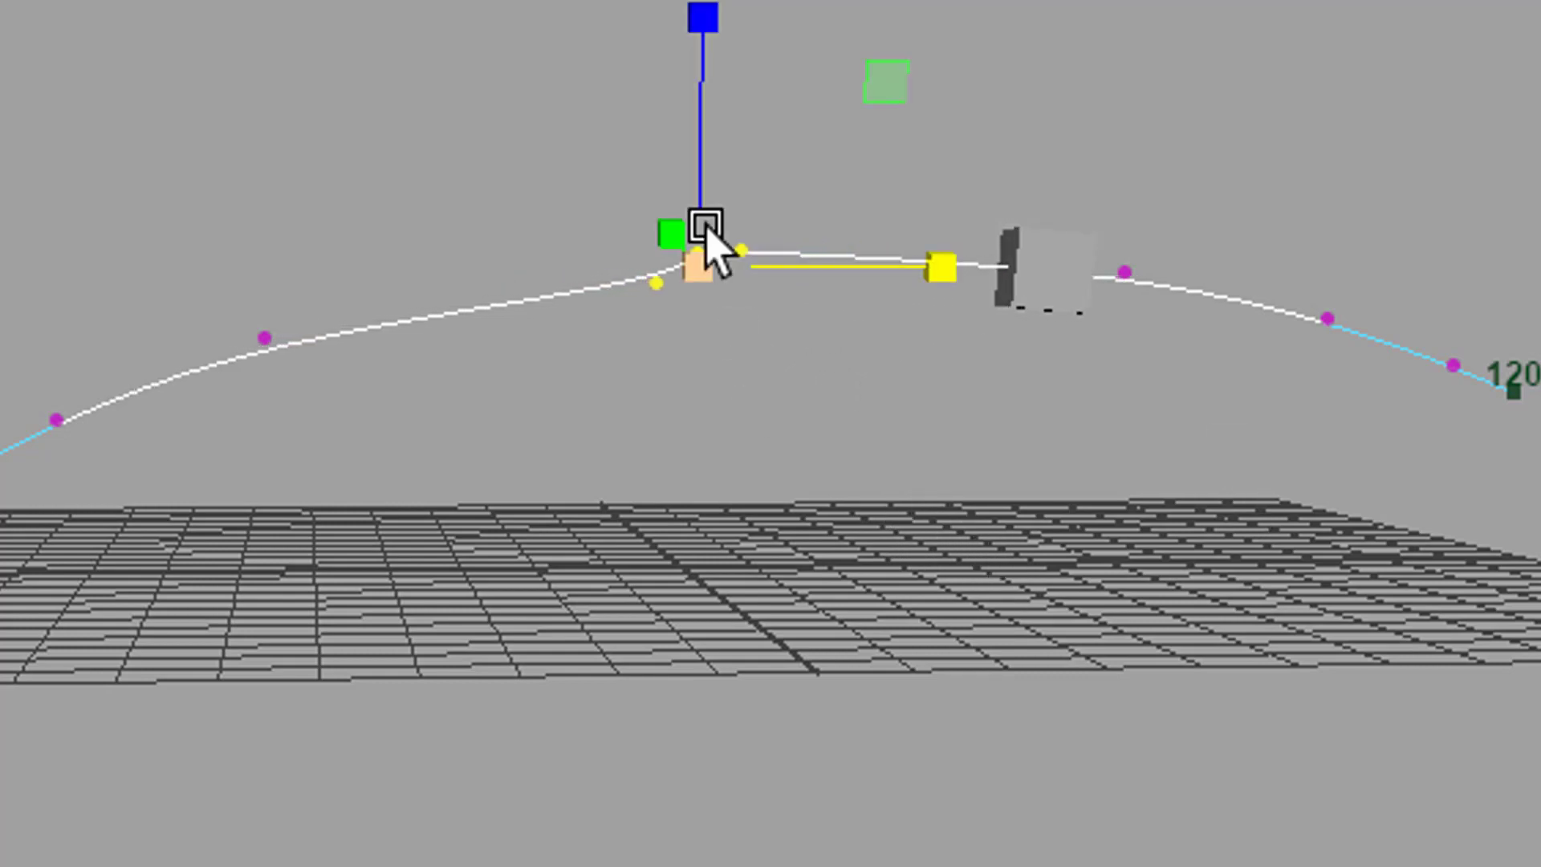
pyautogui.moveTo(705, 27); pyautogui.dragTo(727, 232)
pyautogui.keyDown('alt'); pyautogui.moveTo(809, 660); pyautogui.dragTo(888, 715); pyautogui.keyUp('alt')
pyautogui.scroll(5, 888, 715)
pyautogui.click(1058, 331)
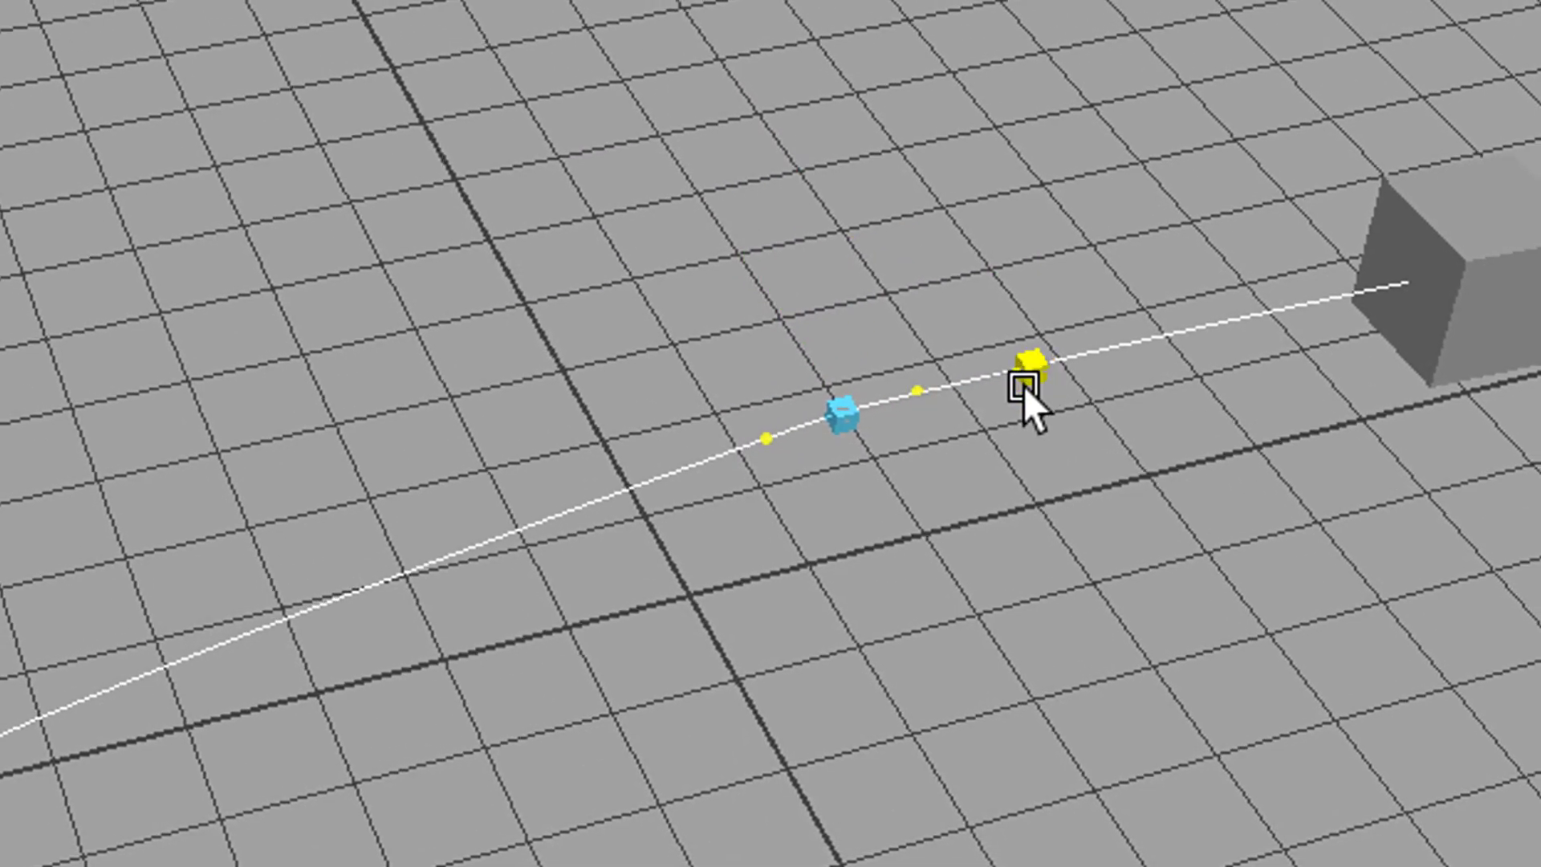
pyautogui.keyDown('alt'); pyautogui.moveTo(942, 452); pyautogui.dragTo(762, 329); pyautogui.keyUp('alt')
pyautogui.click(660, 61)
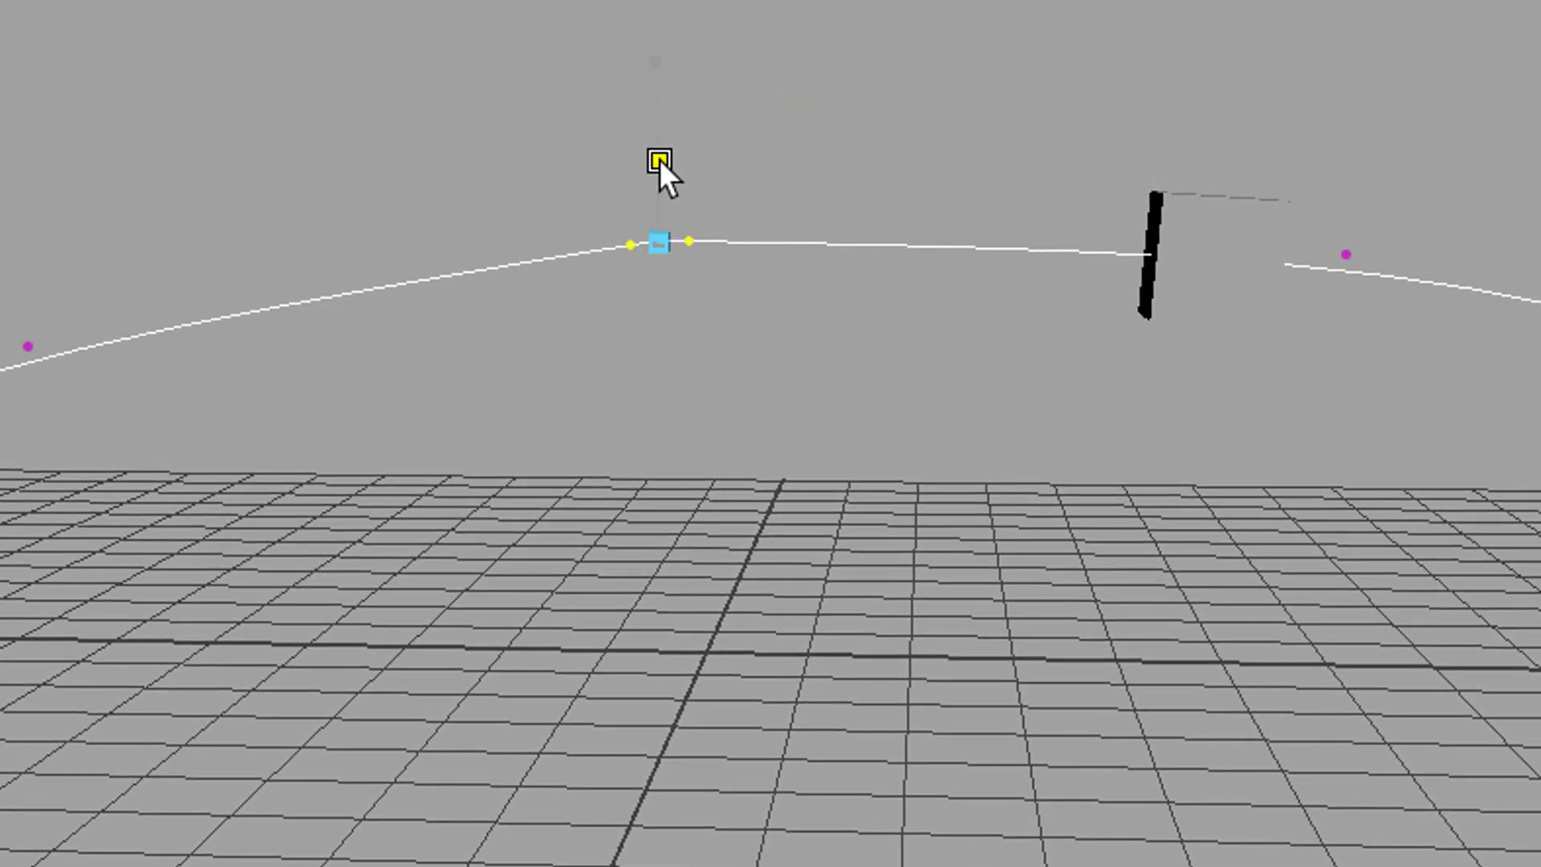
pyautogui.click(663, 128)
pyautogui.keyDown('alt'); pyautogui.moveTo(826, 475); pyautogui.dragTo(571, 533); pyautogui.keyUp('alt')
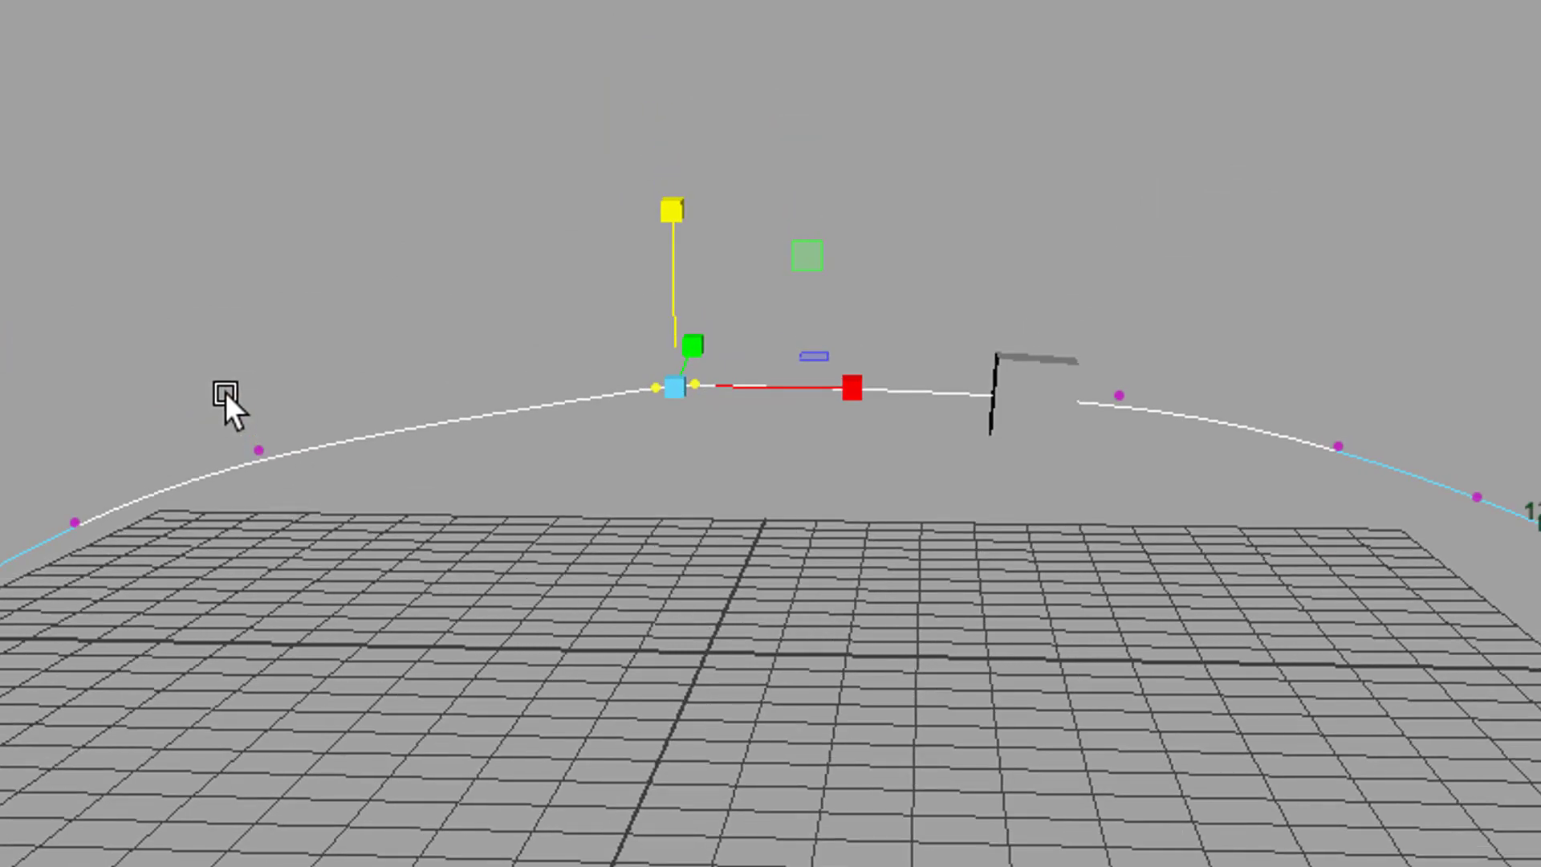
# - Select both end CVs and spread them apart along X so the ends bend toward the grid
pyautogui.moveTo(224, 392); pyautogui.dragTo(269, 507)
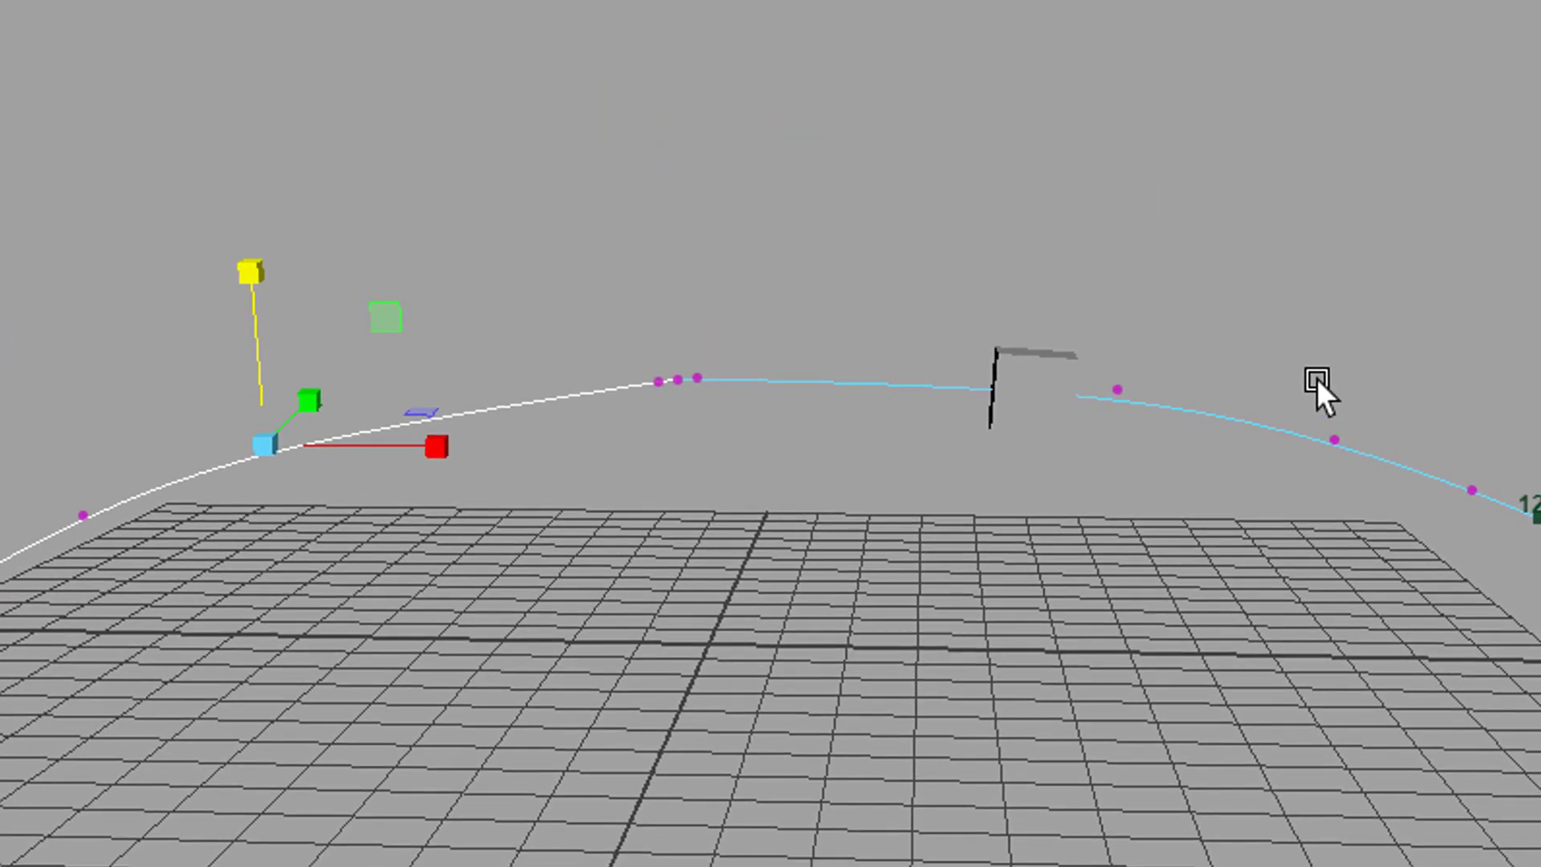
pyautogui.keyDown('shift'); pyautogui.moveTo(1300, 399); pyautogui.dragTo(1395, 526); pyautogui.keyUp('shift')
pyautogui.moveTo(941, 392); pyautogui.dragTo(989, 358)
pyautogui.moveTo(176, 382); pyautogui.dragTo(228, 427)
pyautogui.keyDown('shift'); pyautogui.moveTo(1389, 380); pyautogui.dragTo(1410, 398); pyautogui.keyUp('shift')
pyautogui.moveTo(932, 403)
pyautogui.mouseDown()
pyautogui.moveTo(956, 403)
pyautogui.moveTo(942, 401)
pyautogui.mouseUp()
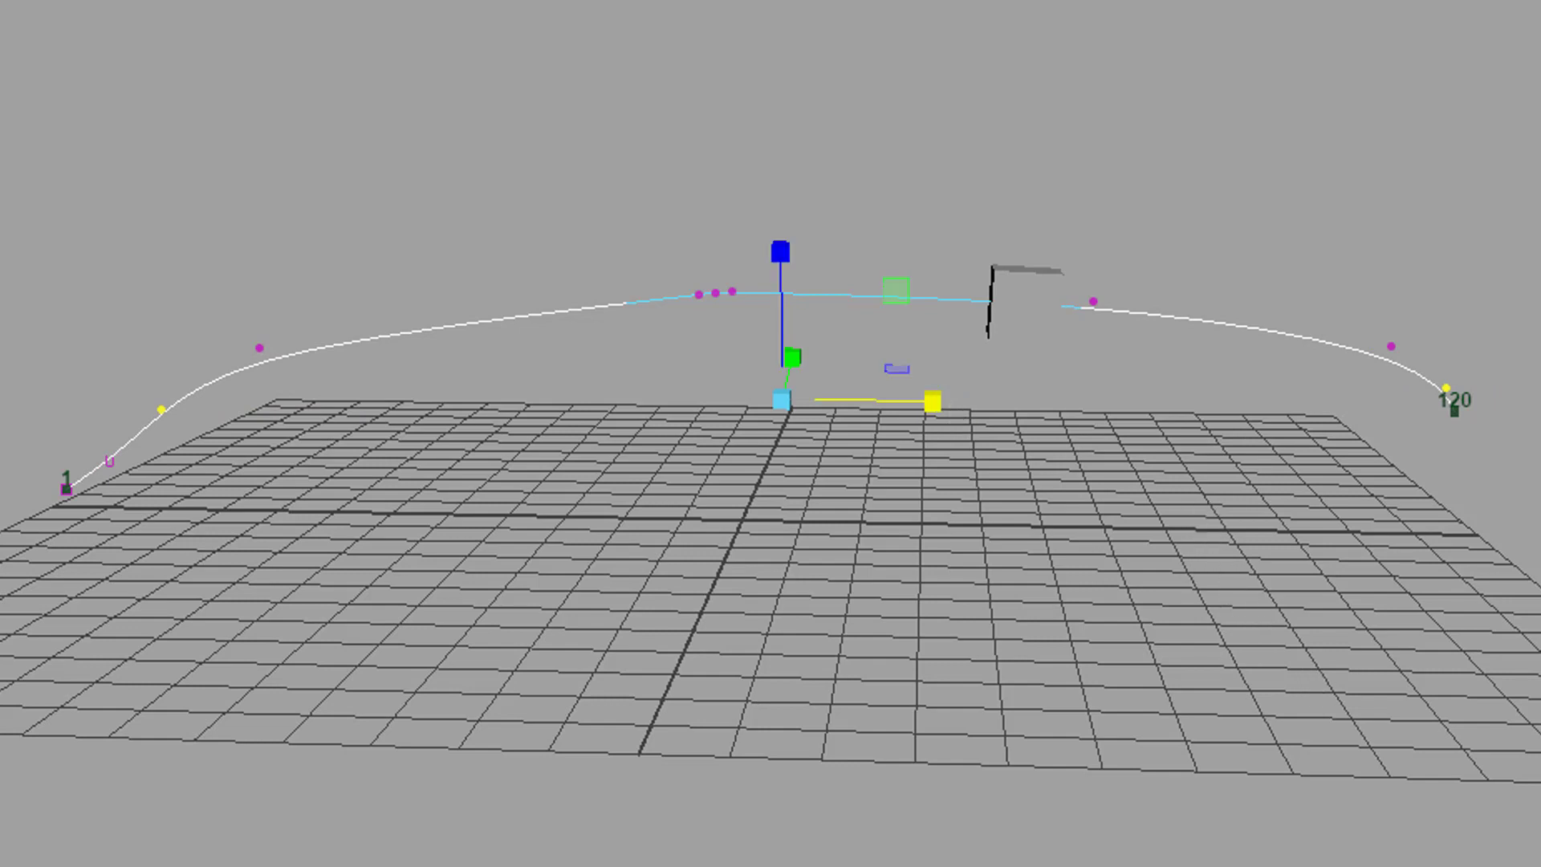
pyautogui.press('q')
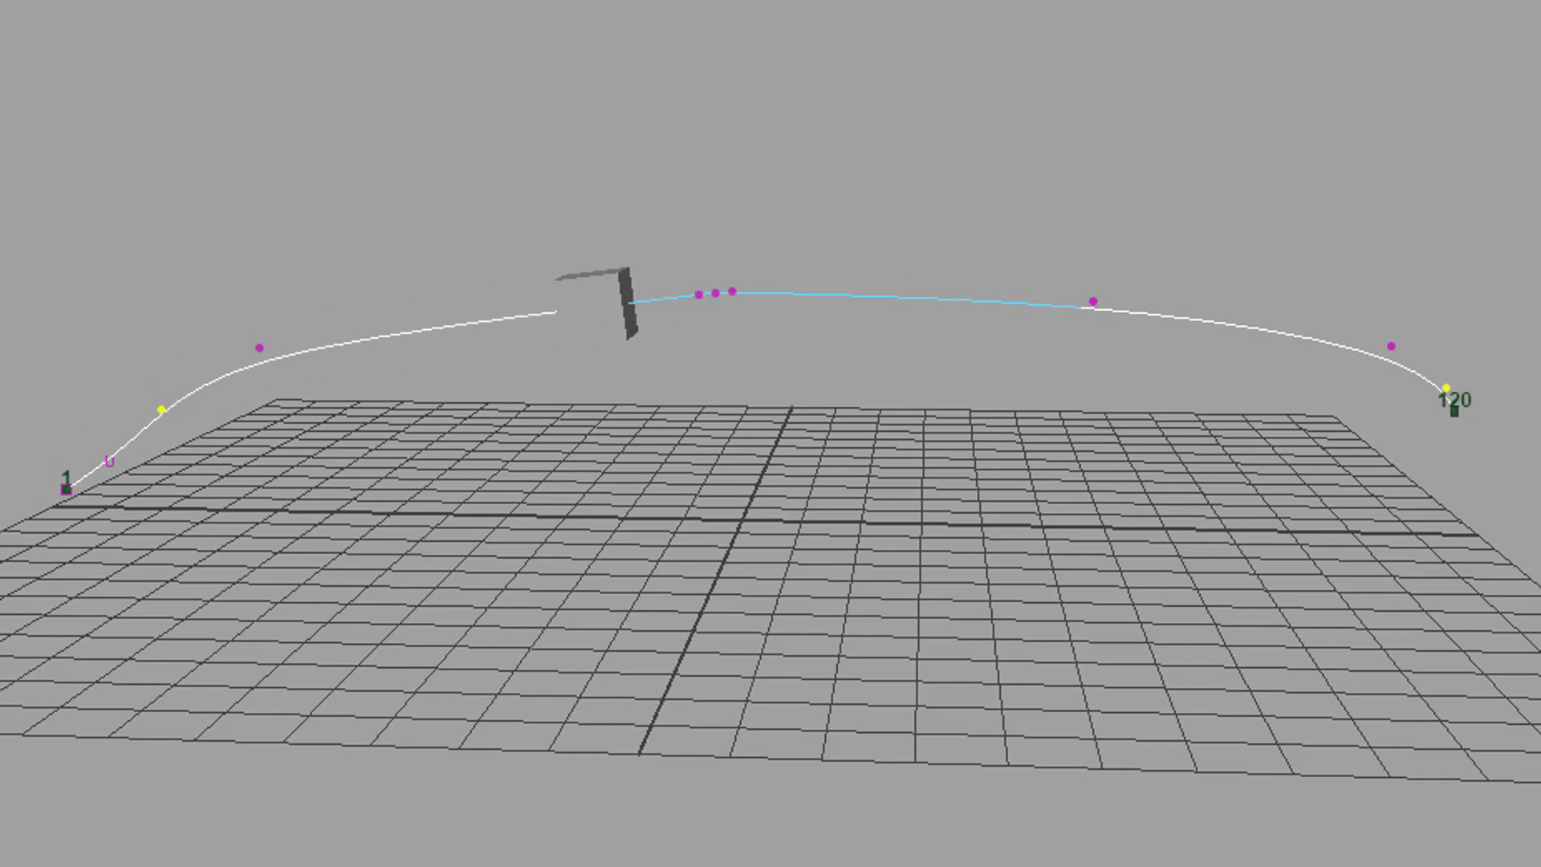
pyautogui.press('w')
pyautogui.keyDown('alt'); pyautogui.moveTo(750, 639); pyautogui.dragTo(878, 388, button='right'); pyautogui.keyUp('alt')
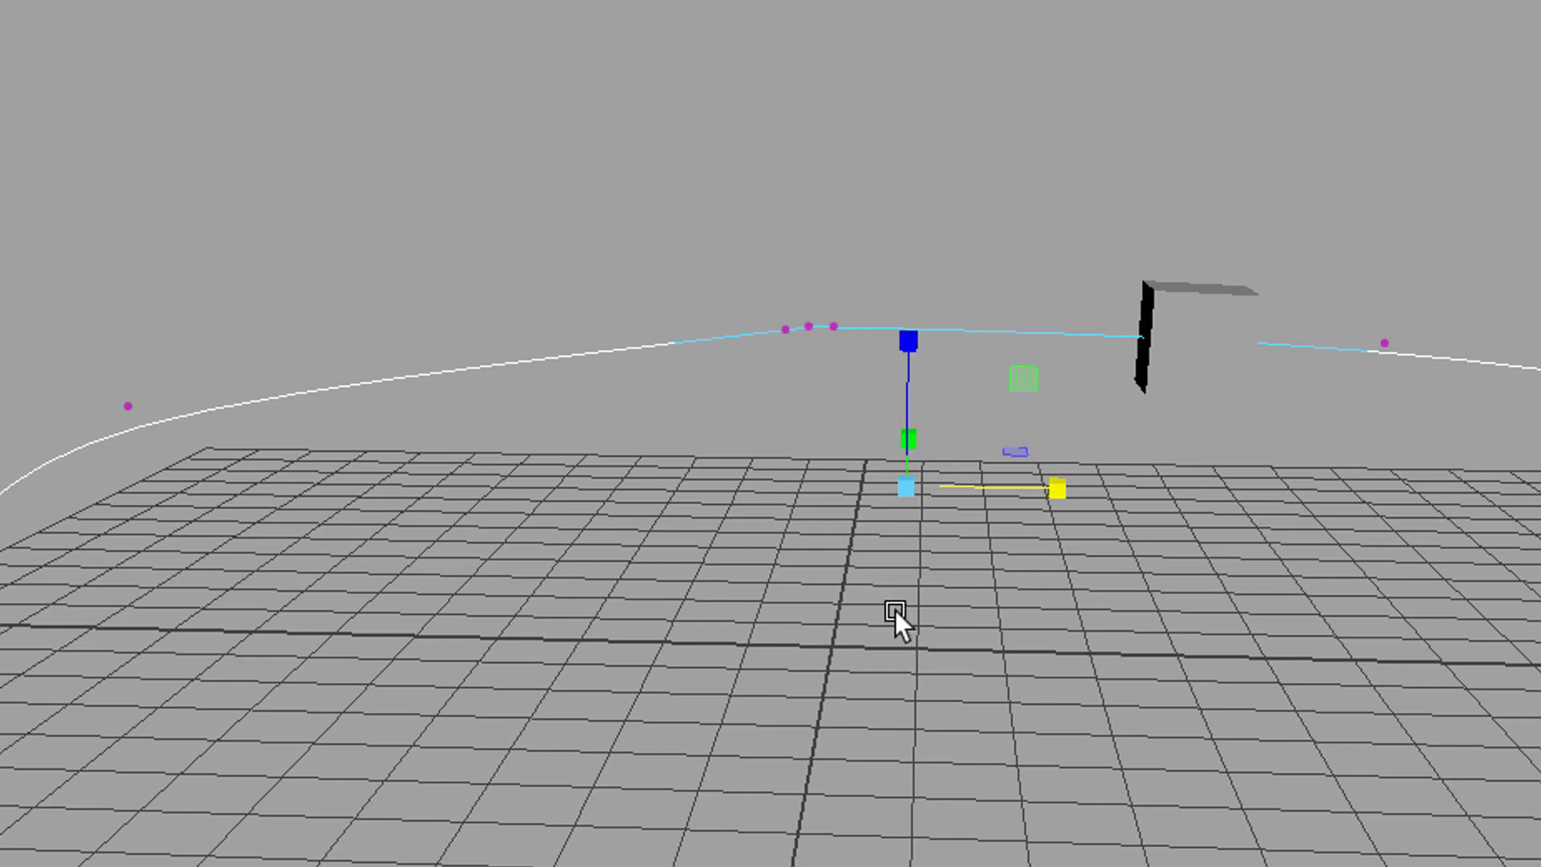
pyautogui.keyDown('alt'); pyautogui.moveTo(1230, 792); pyautogui.dragTo(981, 750, button='right'); pyautogui.keyUp('alt')
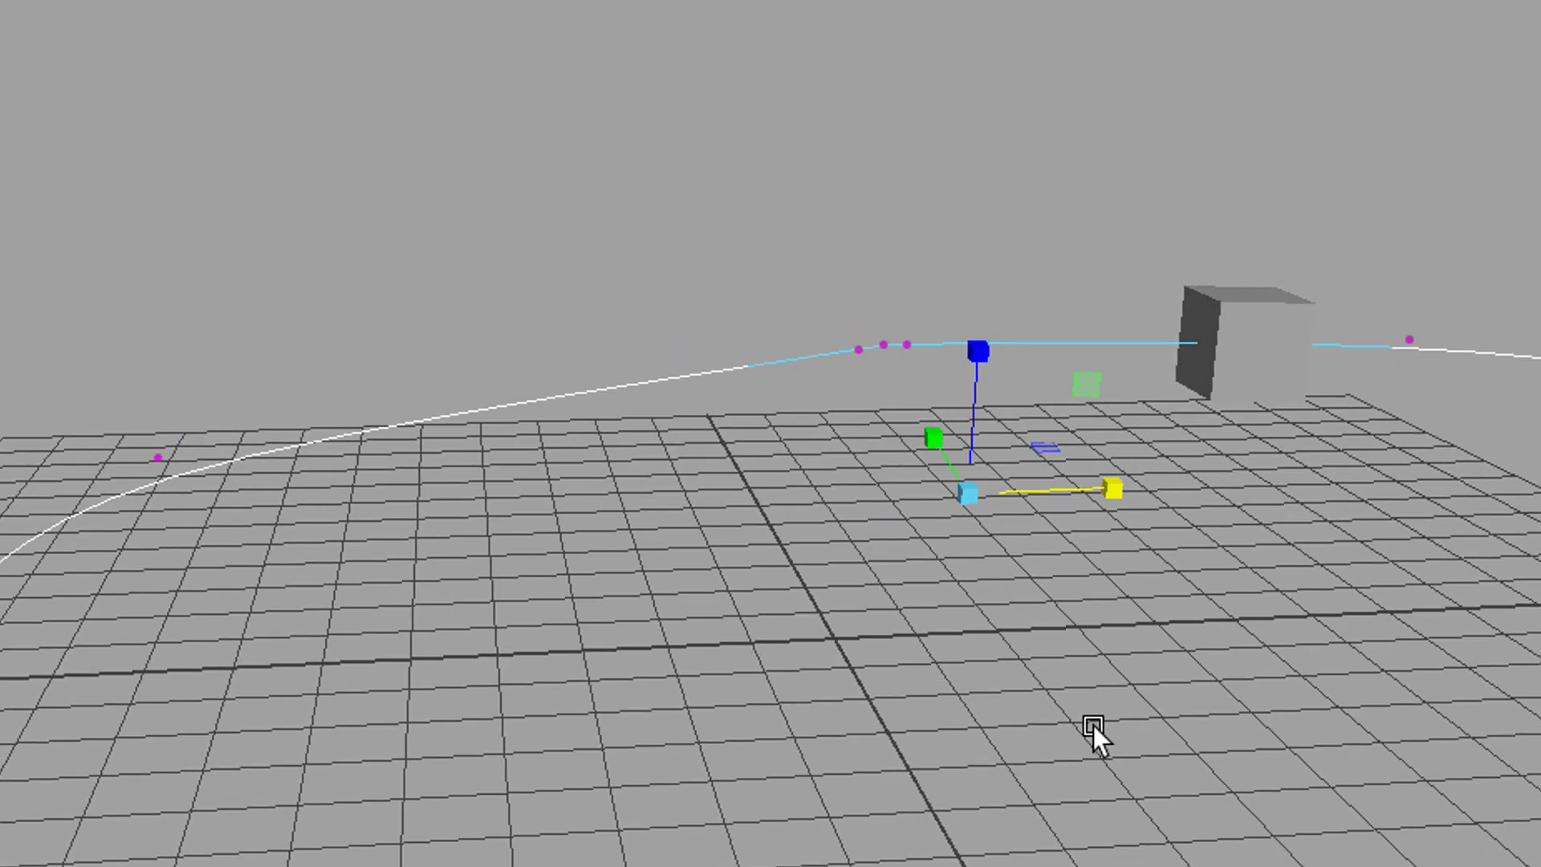
pyautogui.keyDown('alt'); pyautogui.moveTo(1094, 733); pyautogui.dragTo(695, 706); pyautogui.keyUp('alt')
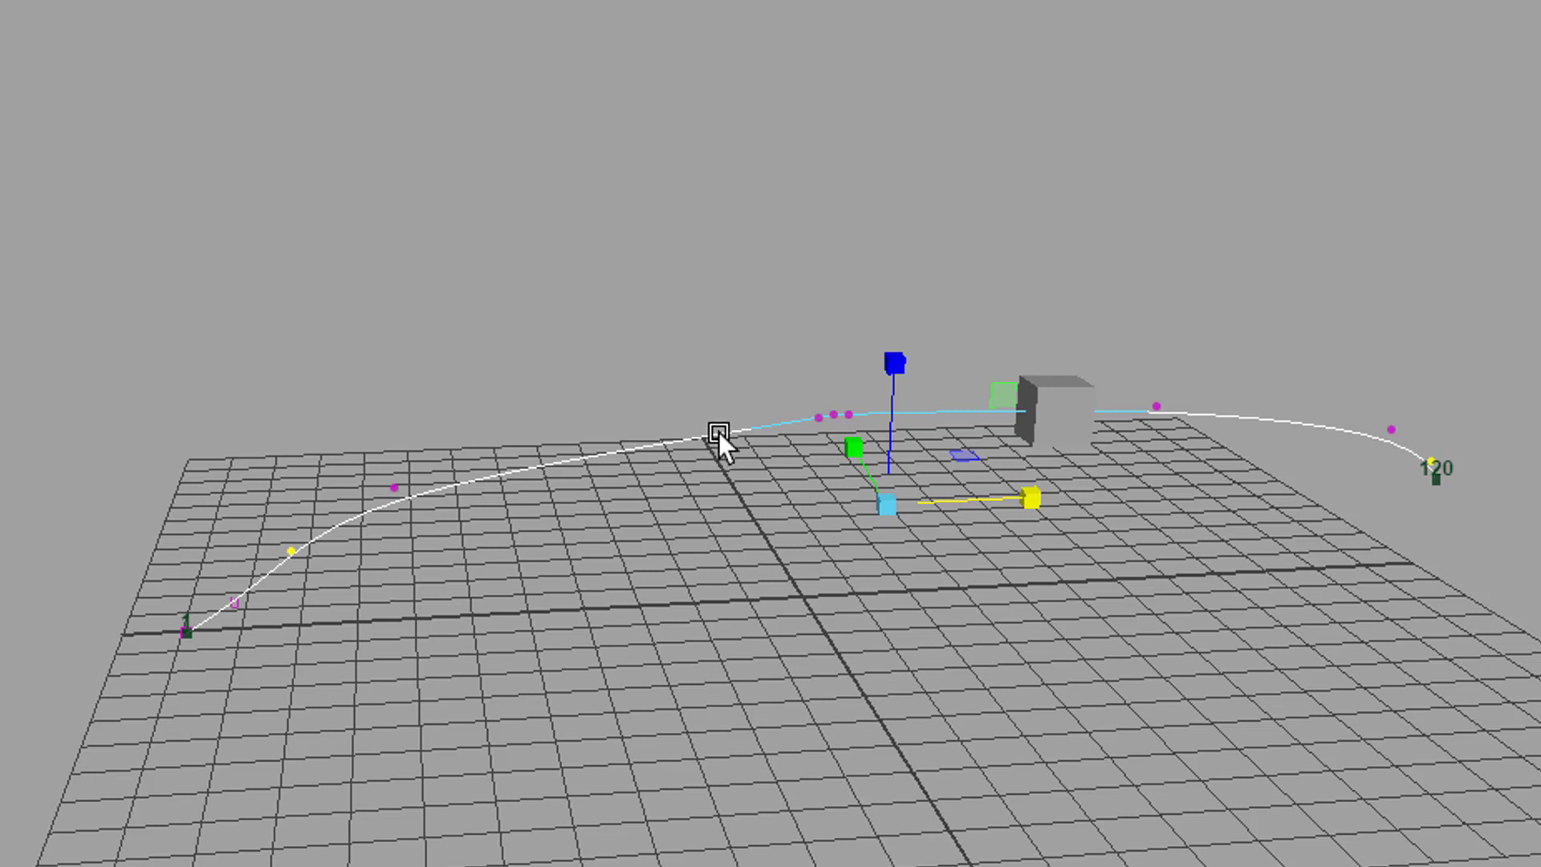
pyautogui.moveTo(719, 430); pyautogui.dragTo(853, 383, button='right')
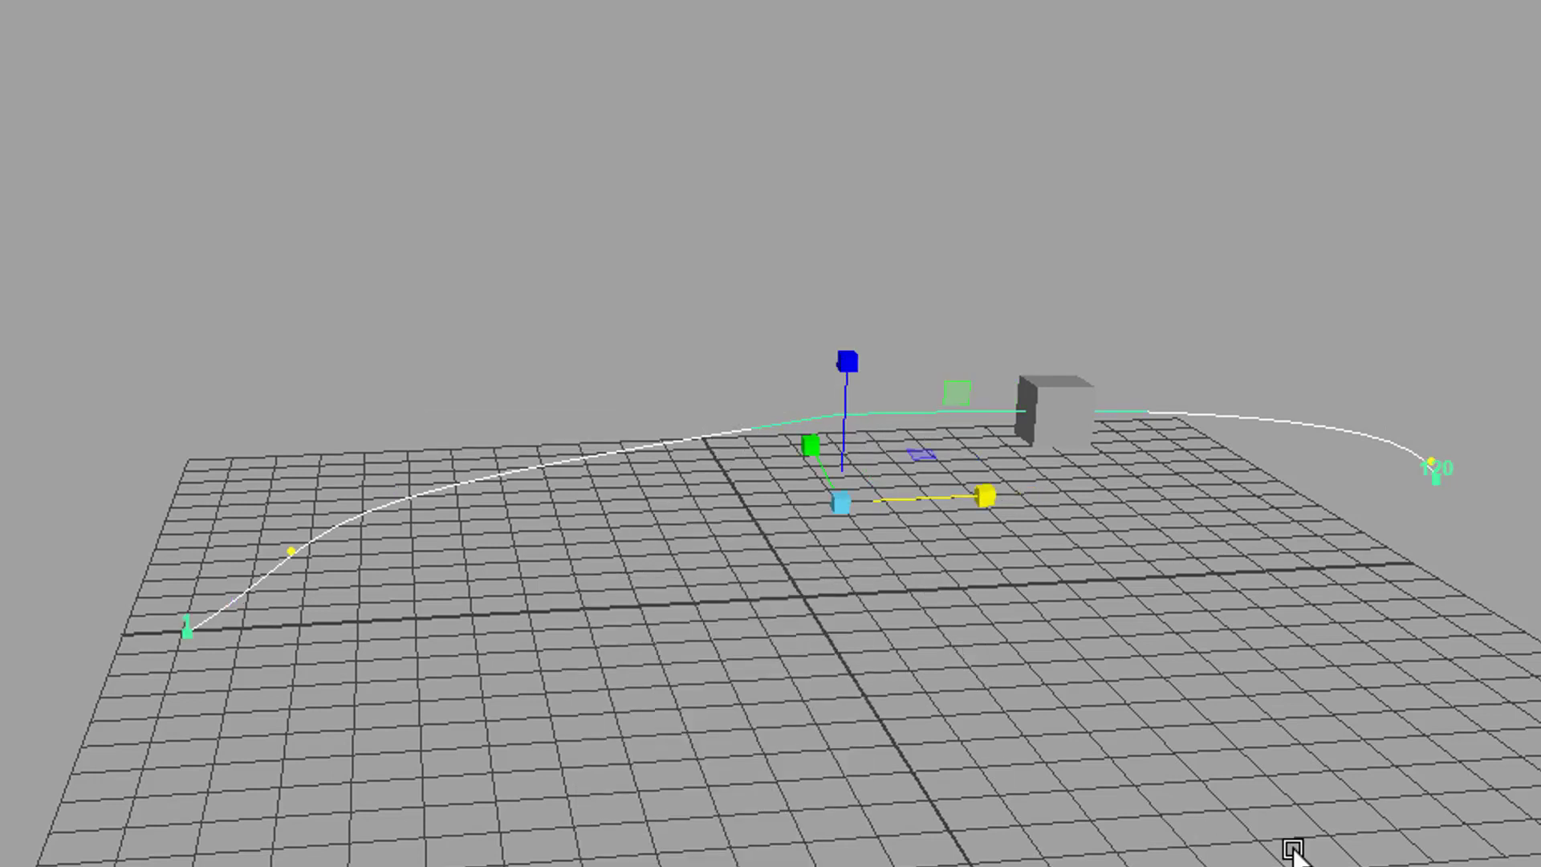
pyautogui.keyDown('alt'); pyautogui.moveTo(1041, 859); pyautogui.dragTo(1049, 853); pyautogui.keyUp('alt')
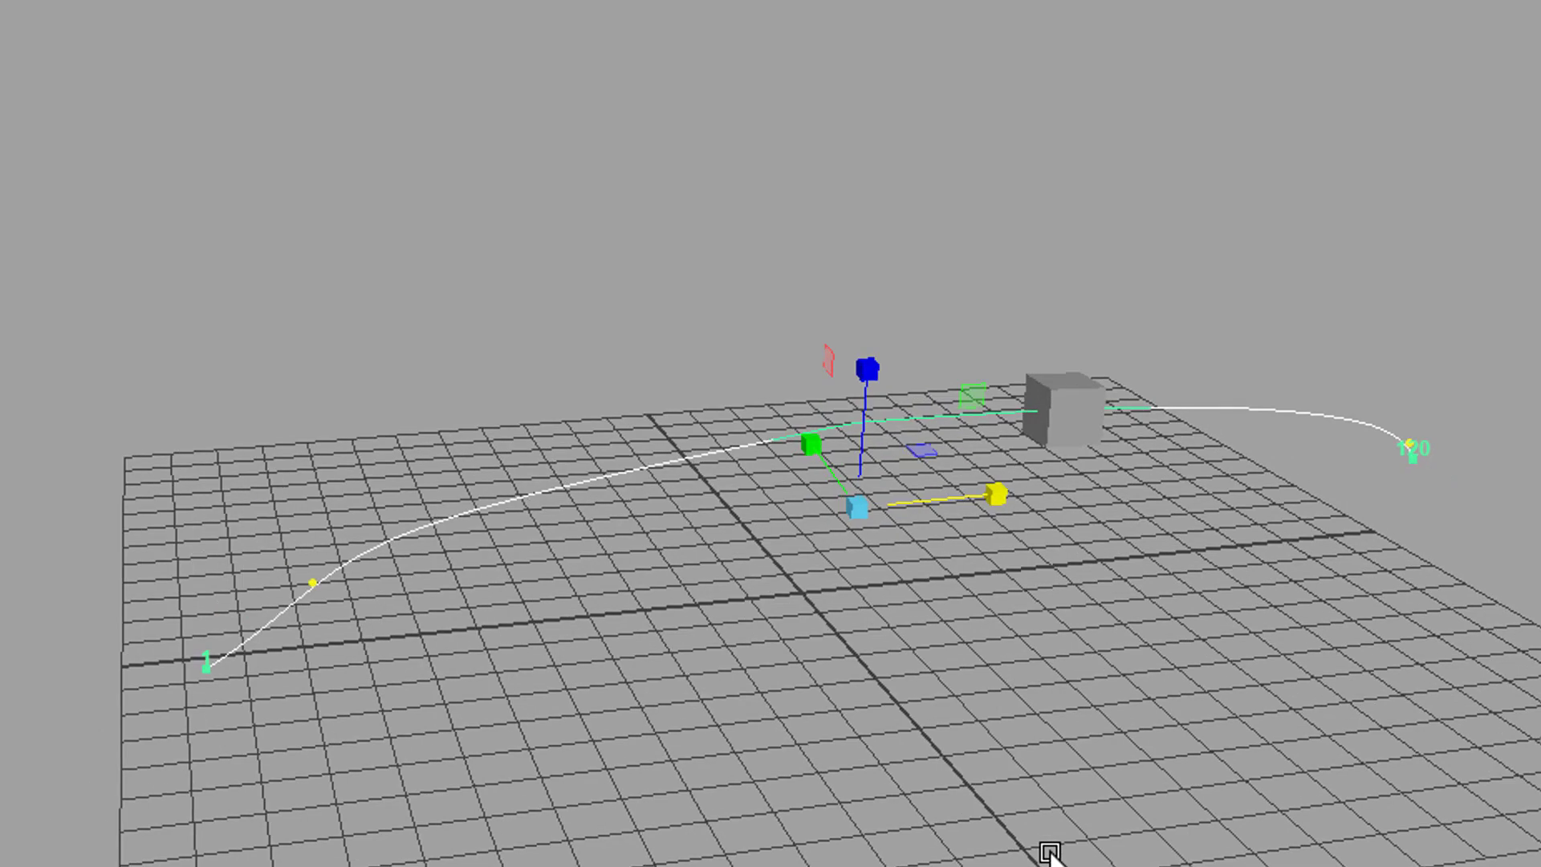
# - Save the scene as curveMotion, accepting the Student Version warning
pyautogui.click(1078, 743)
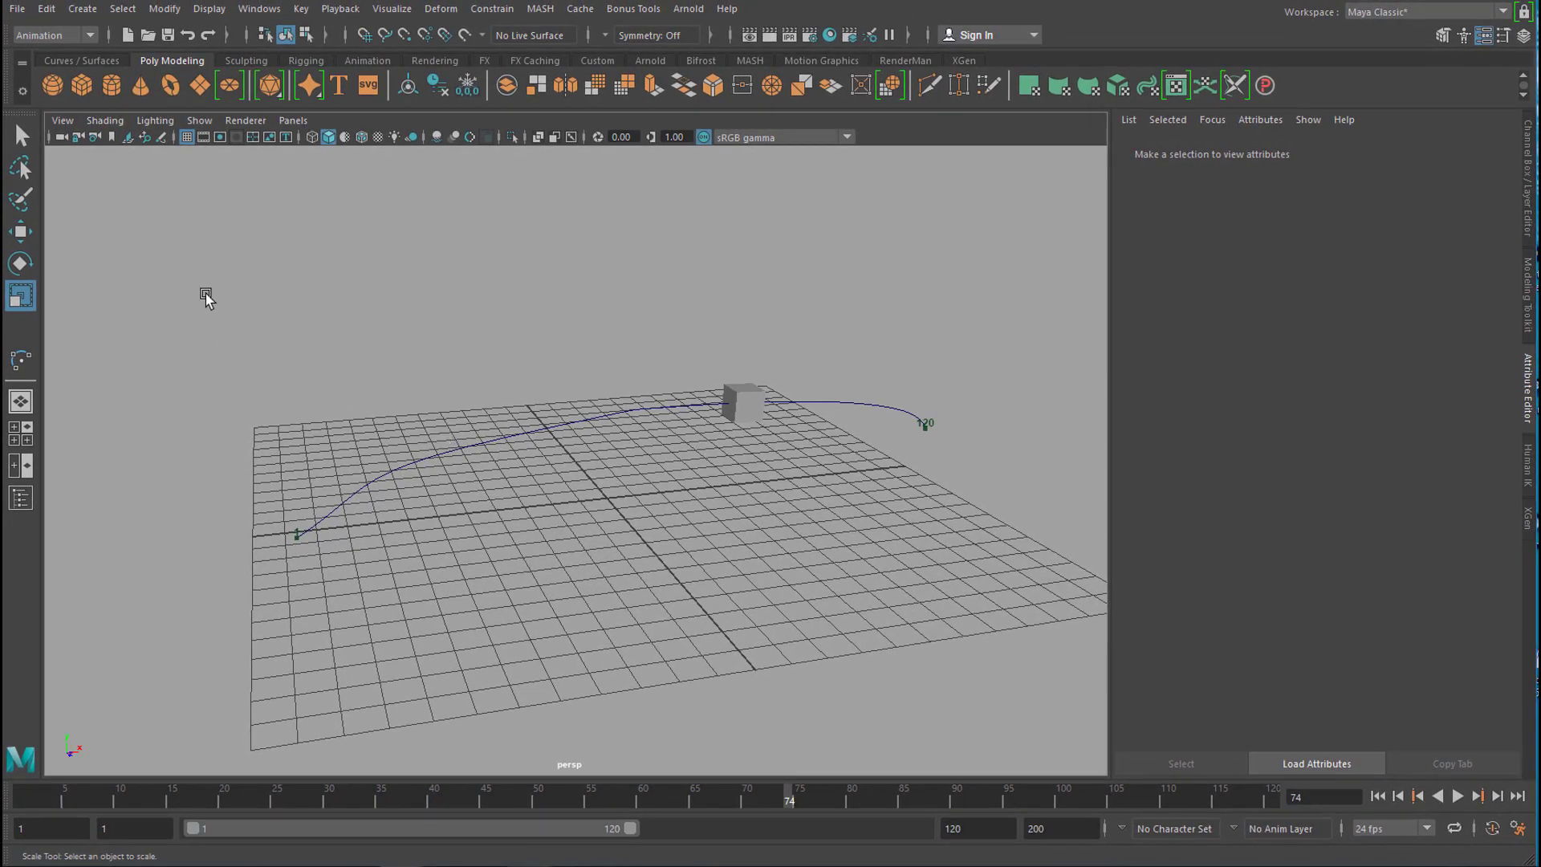
pyautogui.click(16, 12)
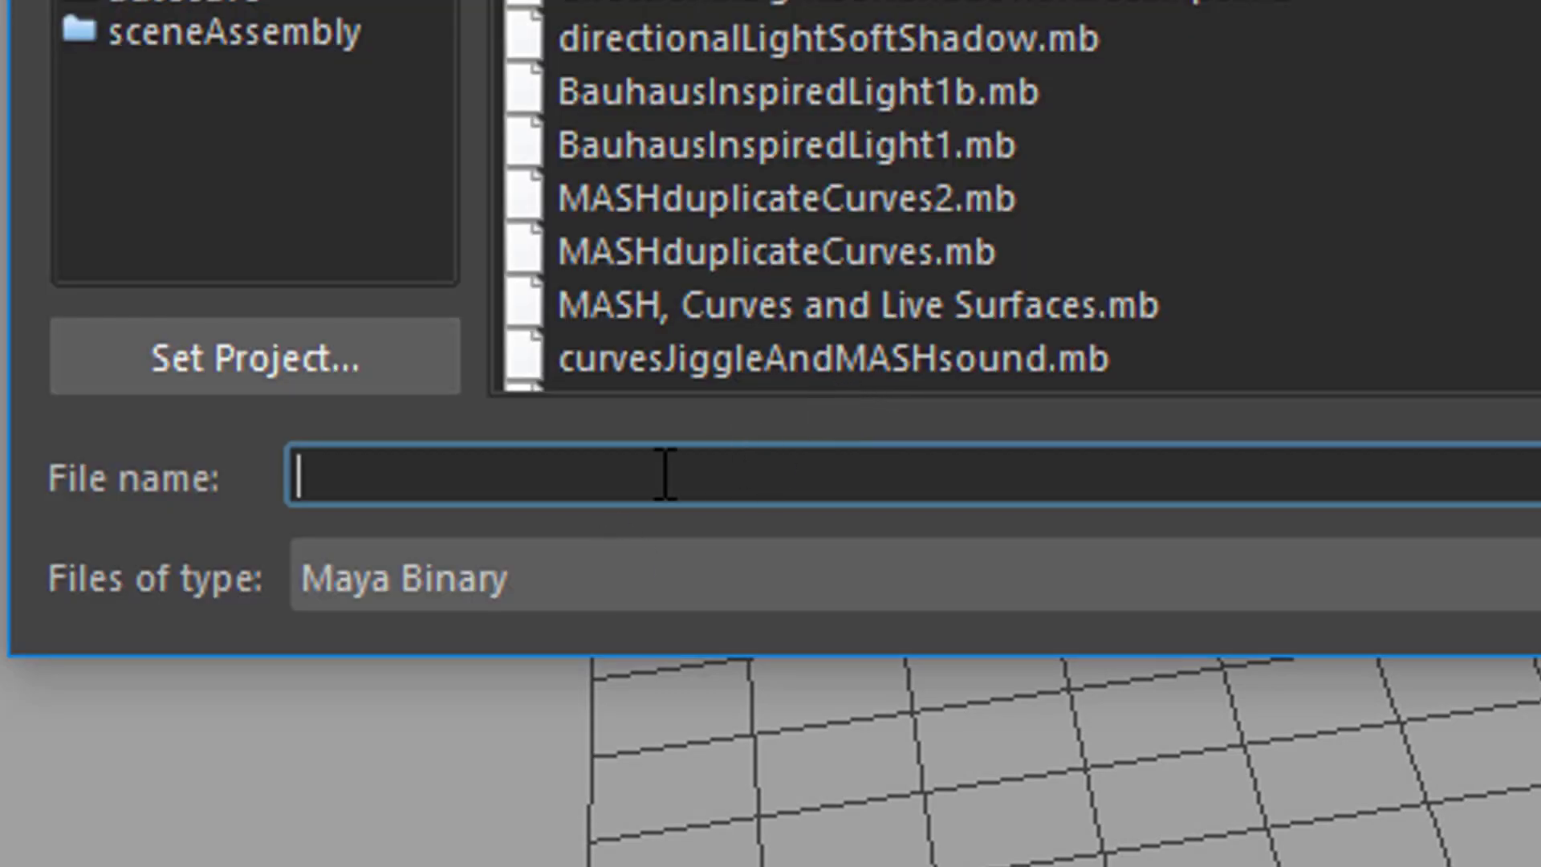
pyautogui.write('curveMotion')
pyautogui.press('Return')
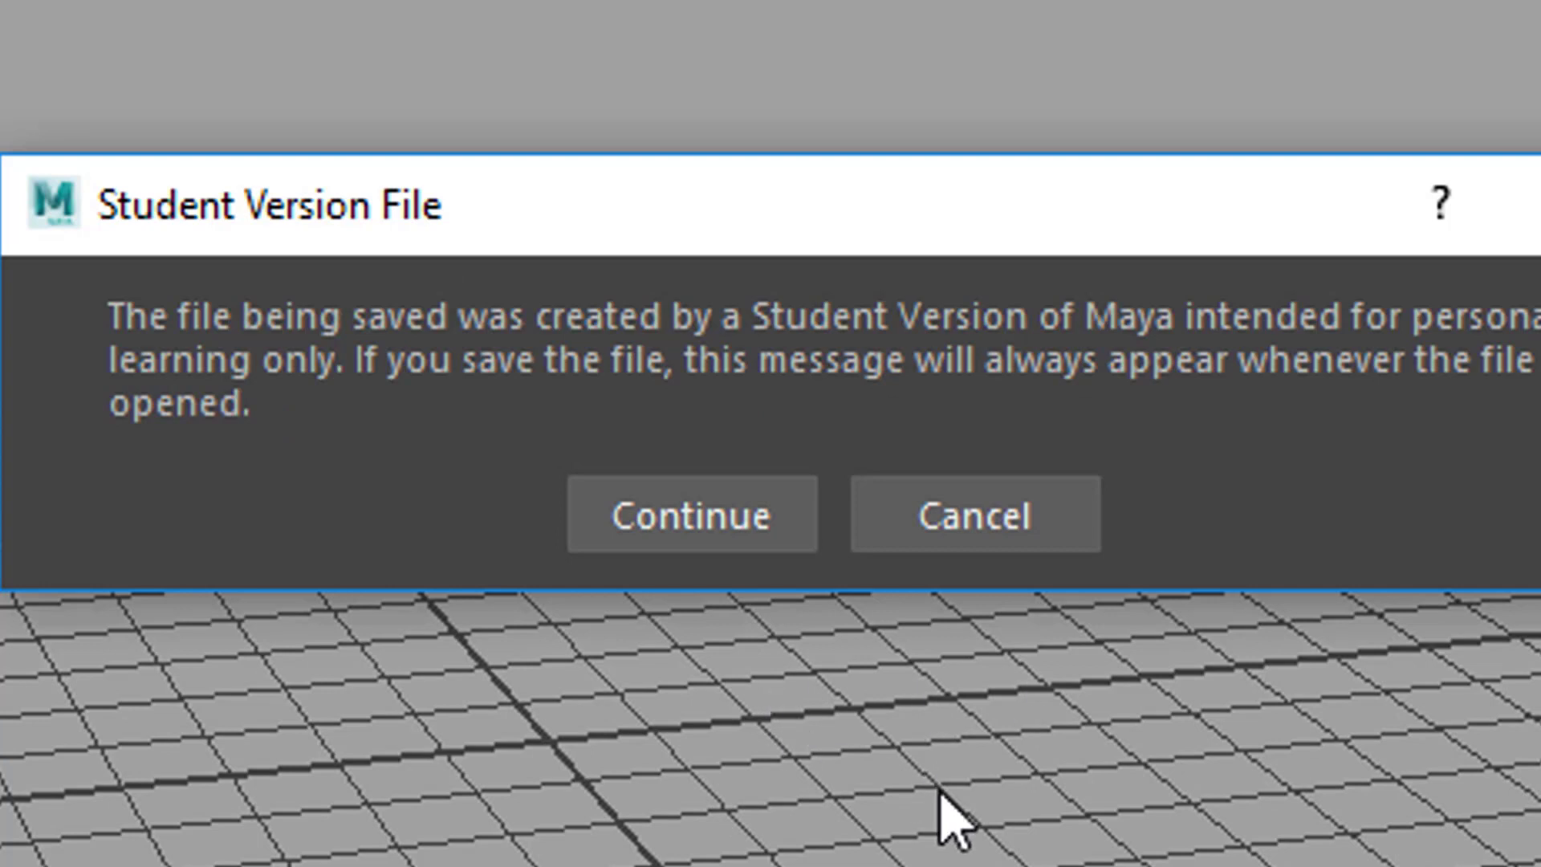
pyautogui.click(715, 507)
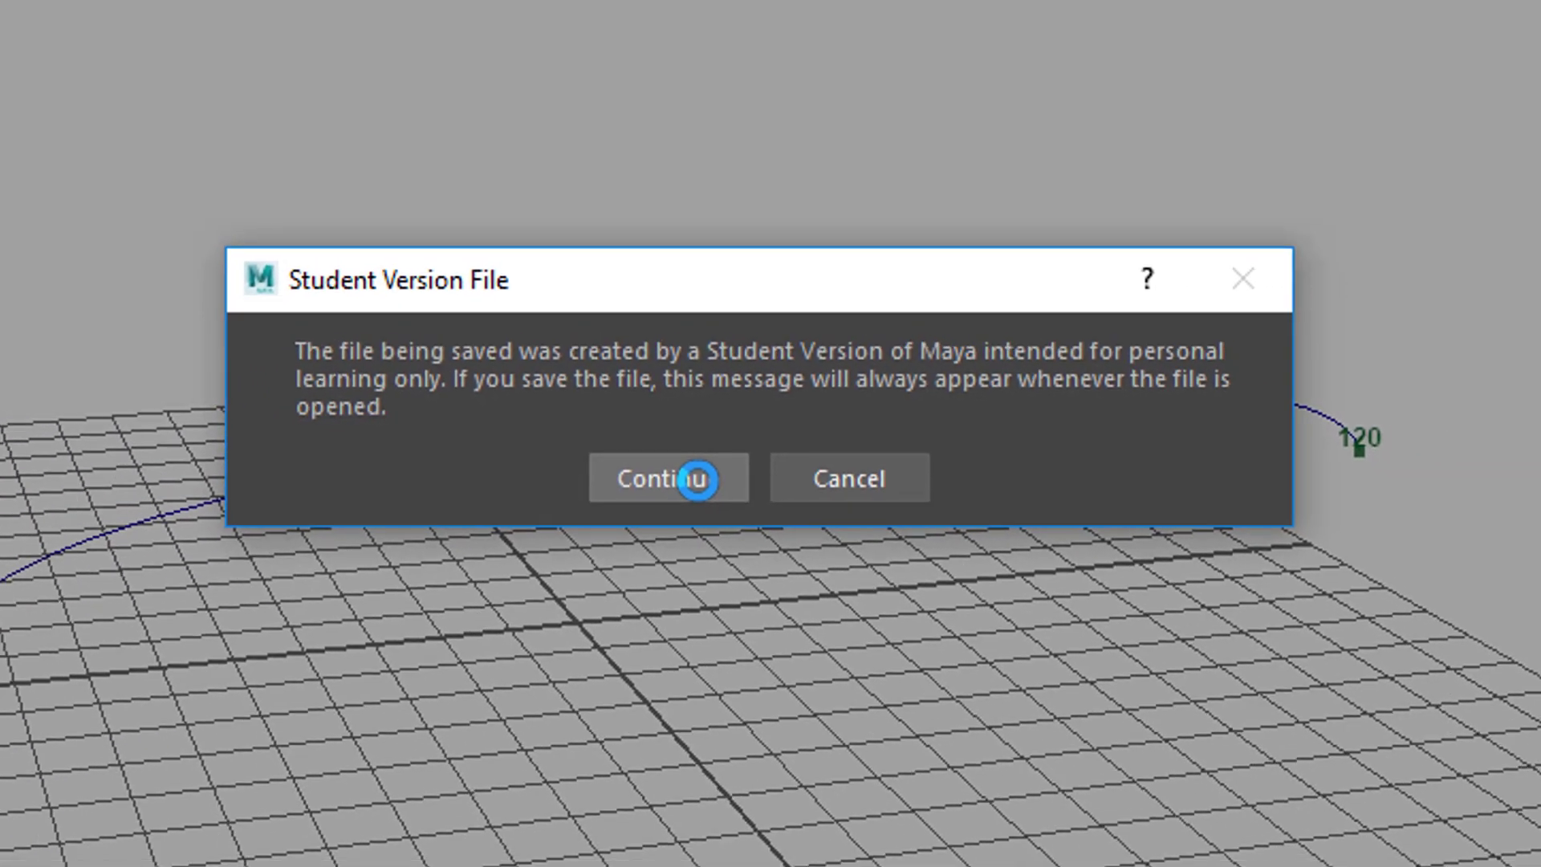
pyautogui.click(697, 479)
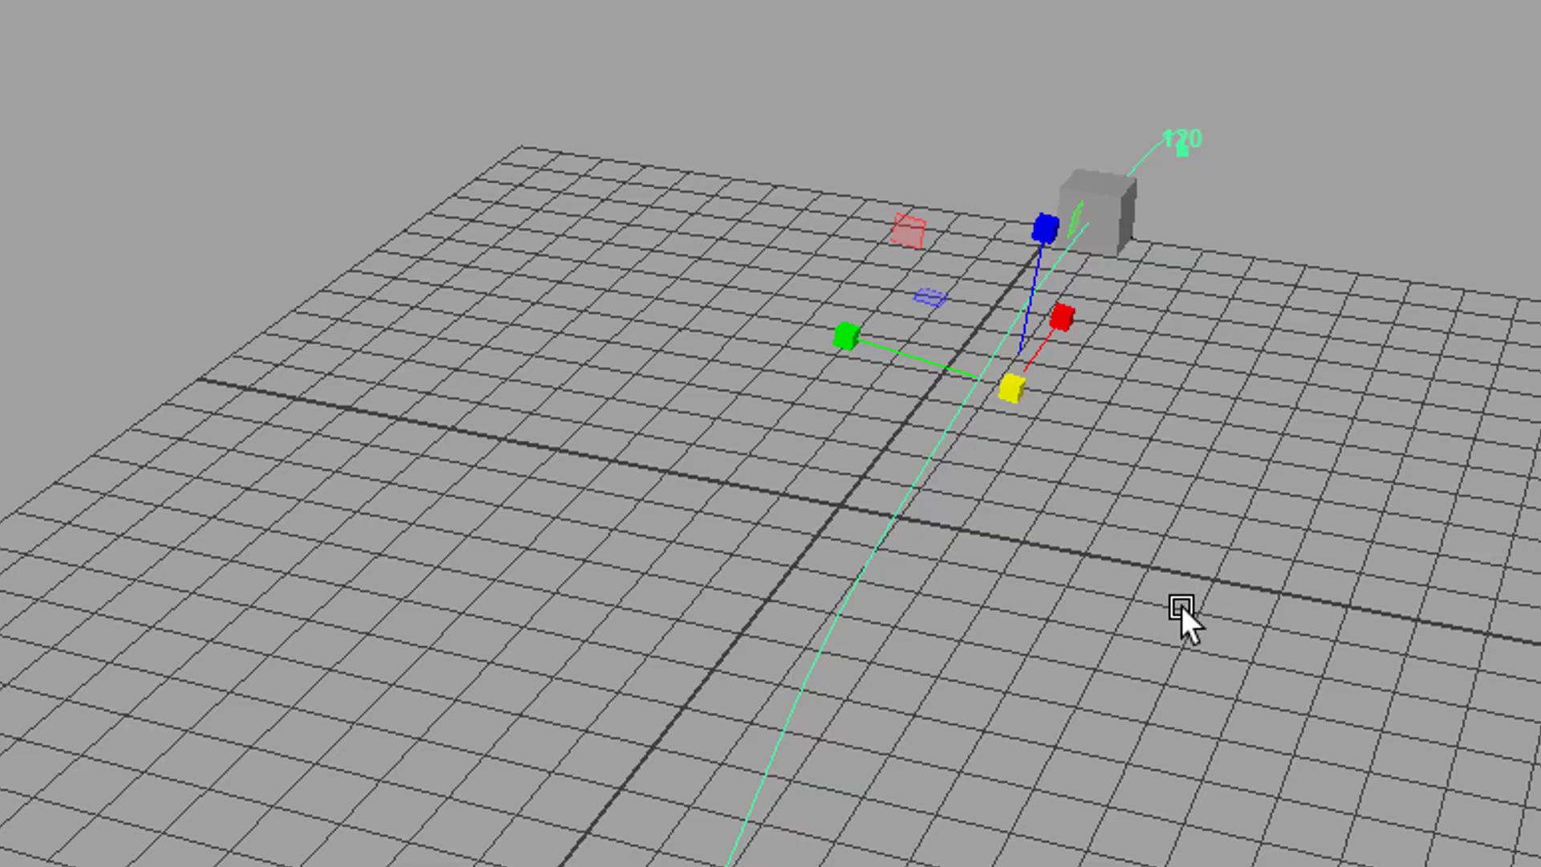
# - Move the original arc and its cube along X to make room
pyautogui.press('w')
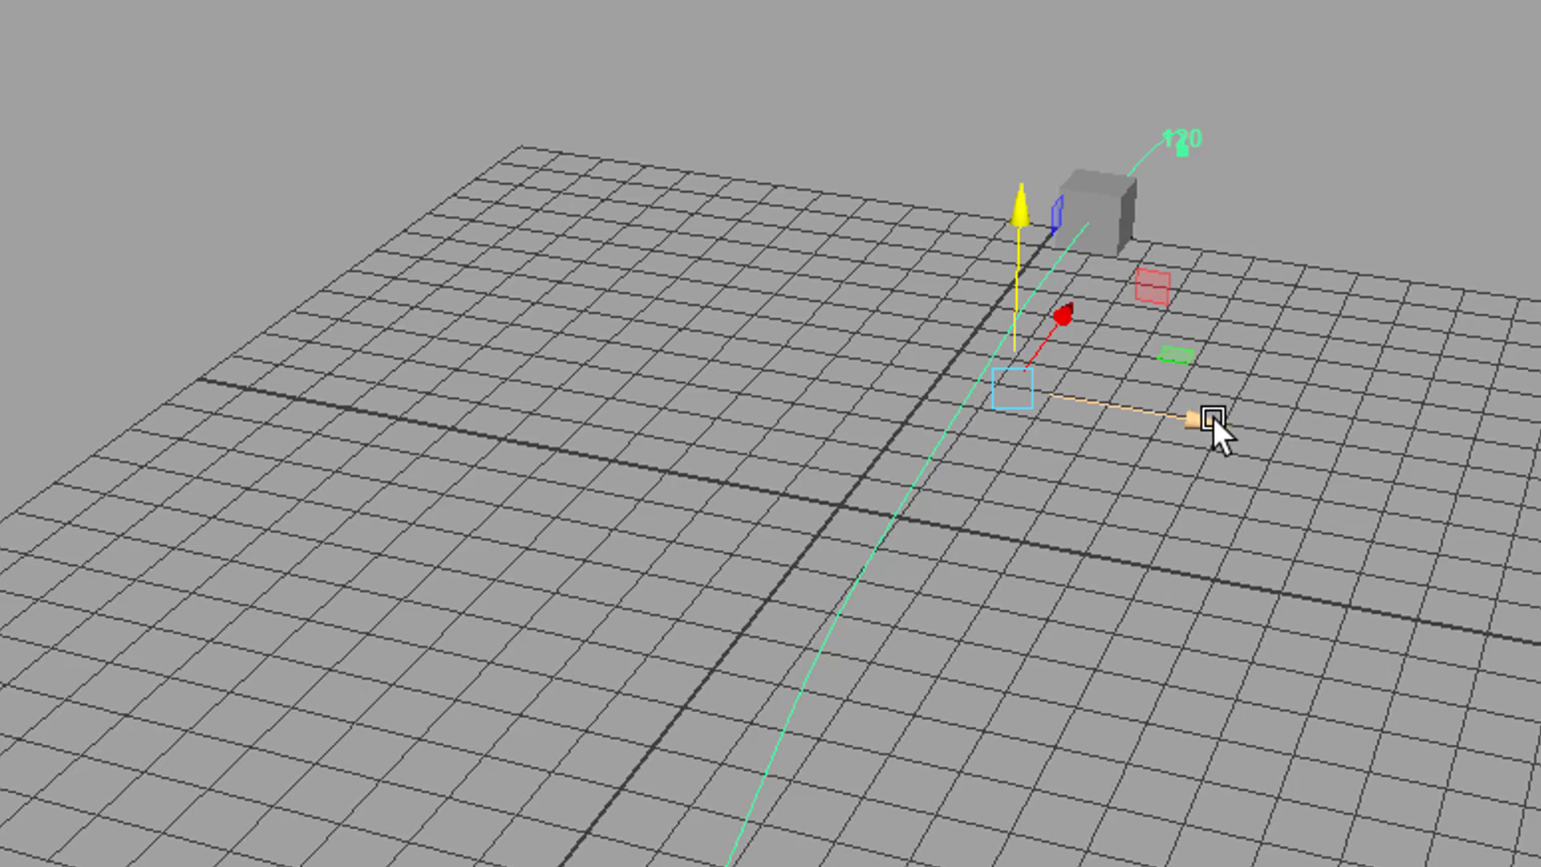
pyautogui.moveTo(1212, 417); pyautogui.dragTo(1540, 508)
pyautogui.keyDown('alt'); pyautogui.moveTo(1445, 707); pyautogui.dragTo(1337, 720); pyautogui.keyUp('alt')
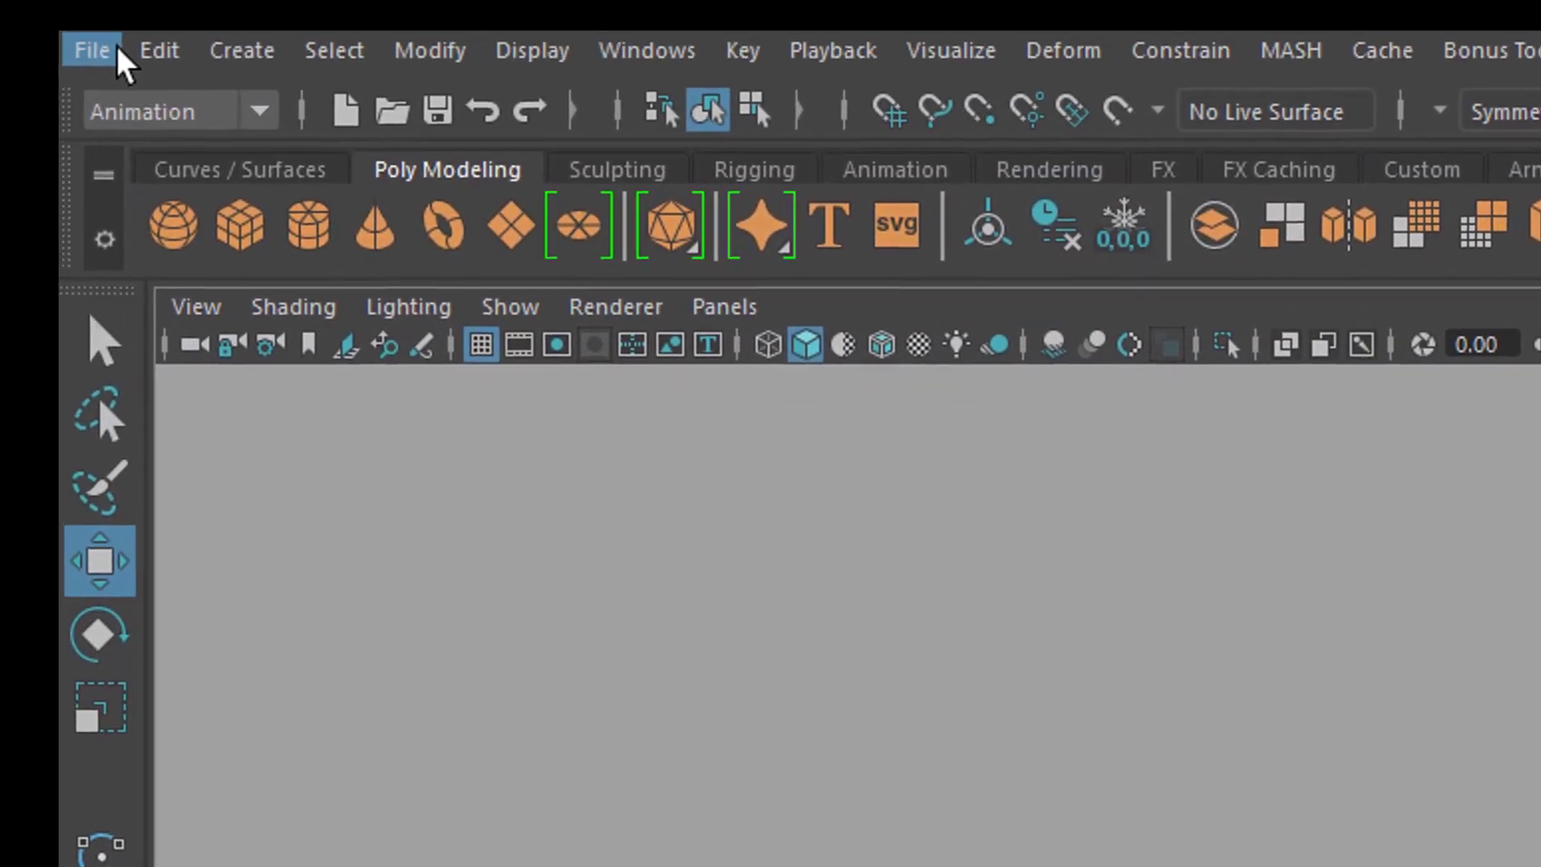
# - Import curveMotion.mb, accept the student notice, and jump back to frame 1
pyautogui.click(117, 50)
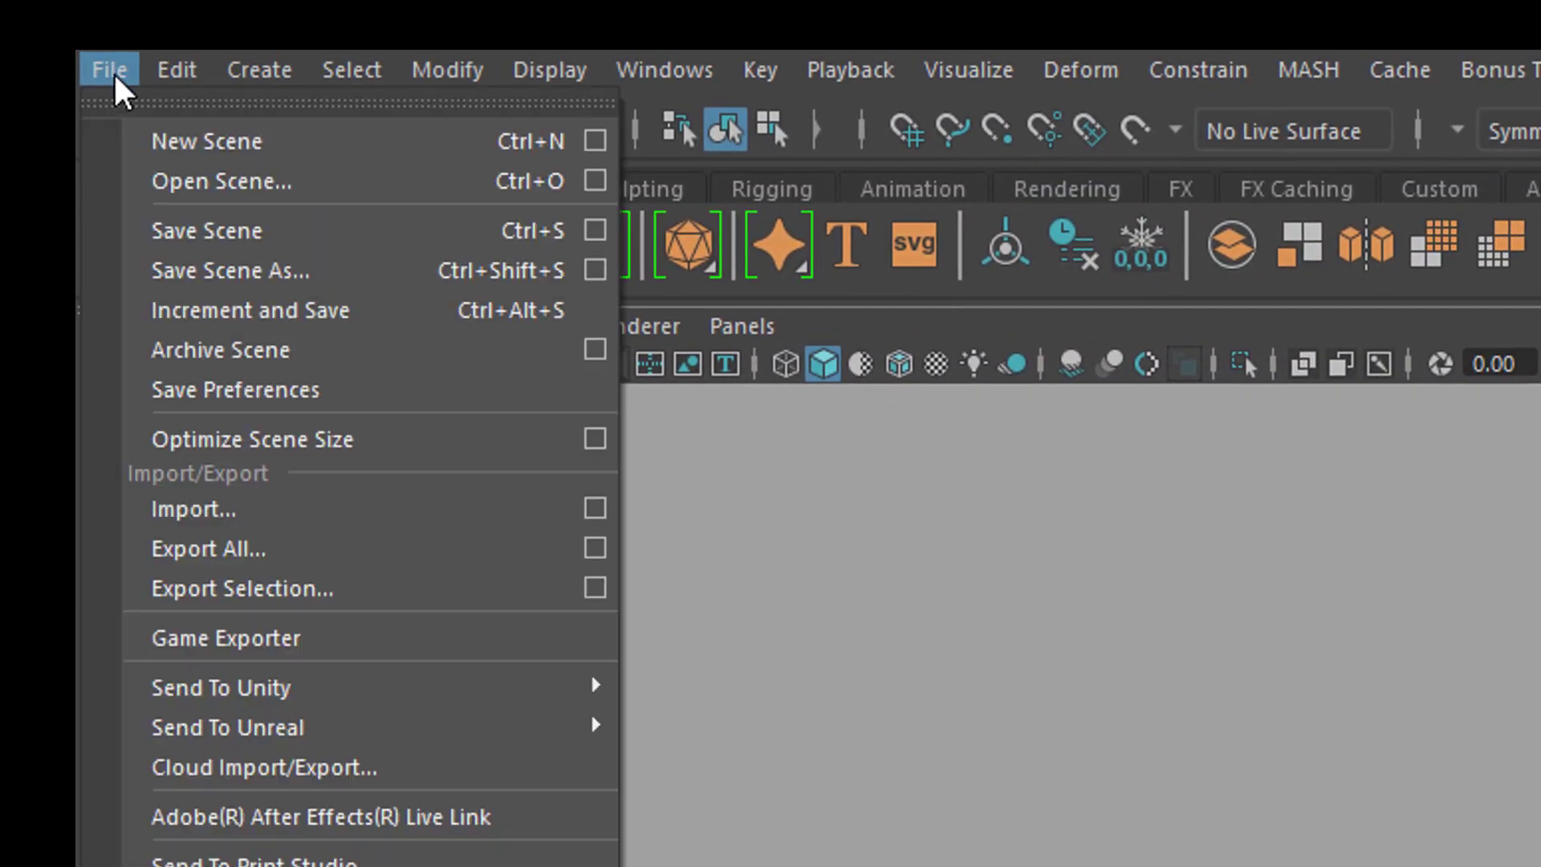
pyautogui.click(413, 514)
pyautogui.click(710, 545)
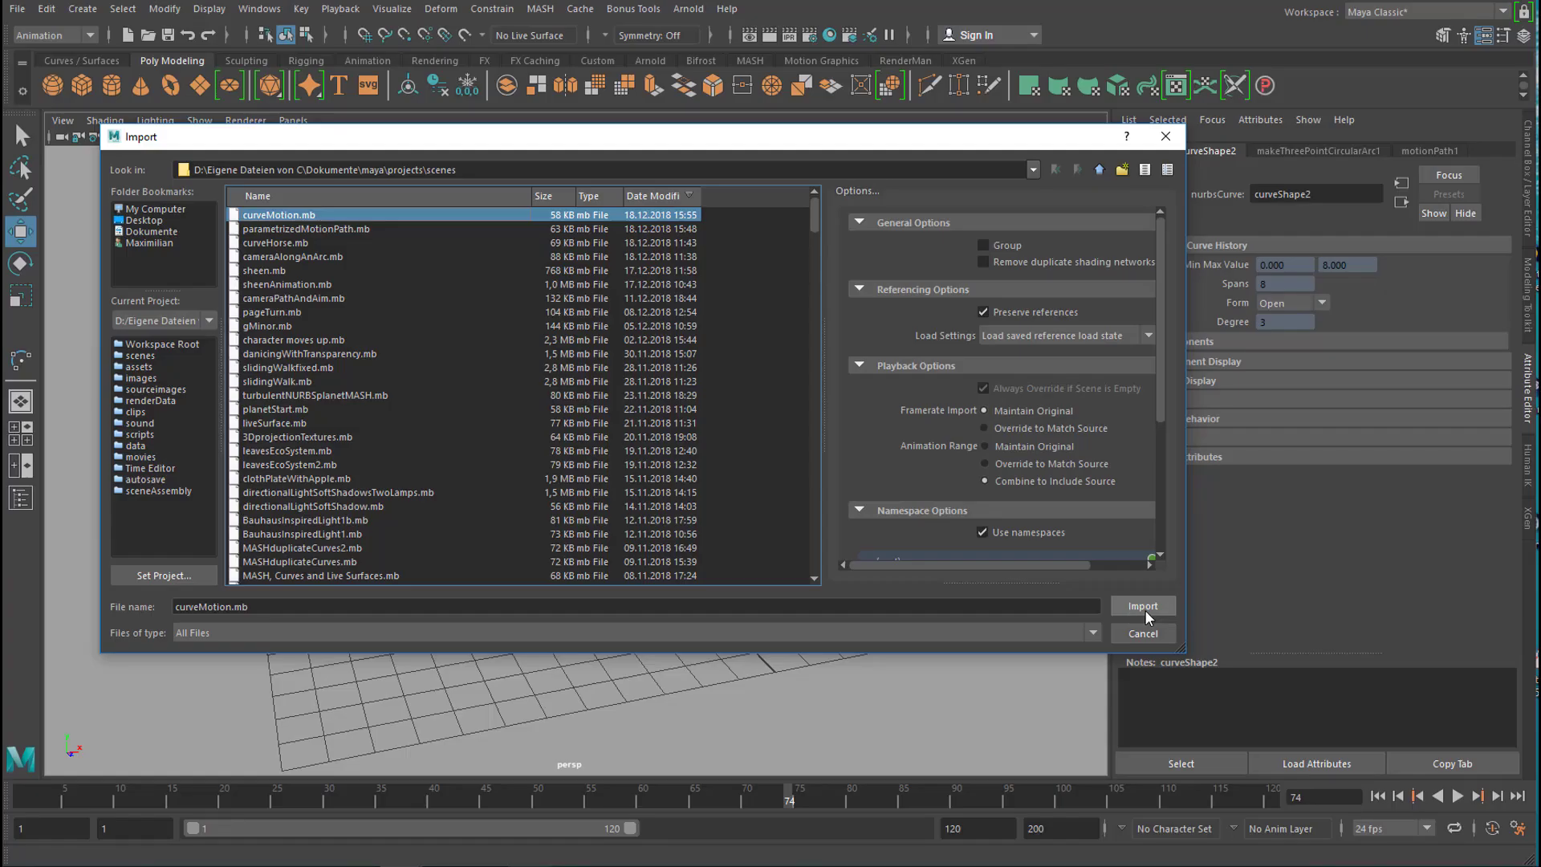
pyautogui.click(1145, 609)
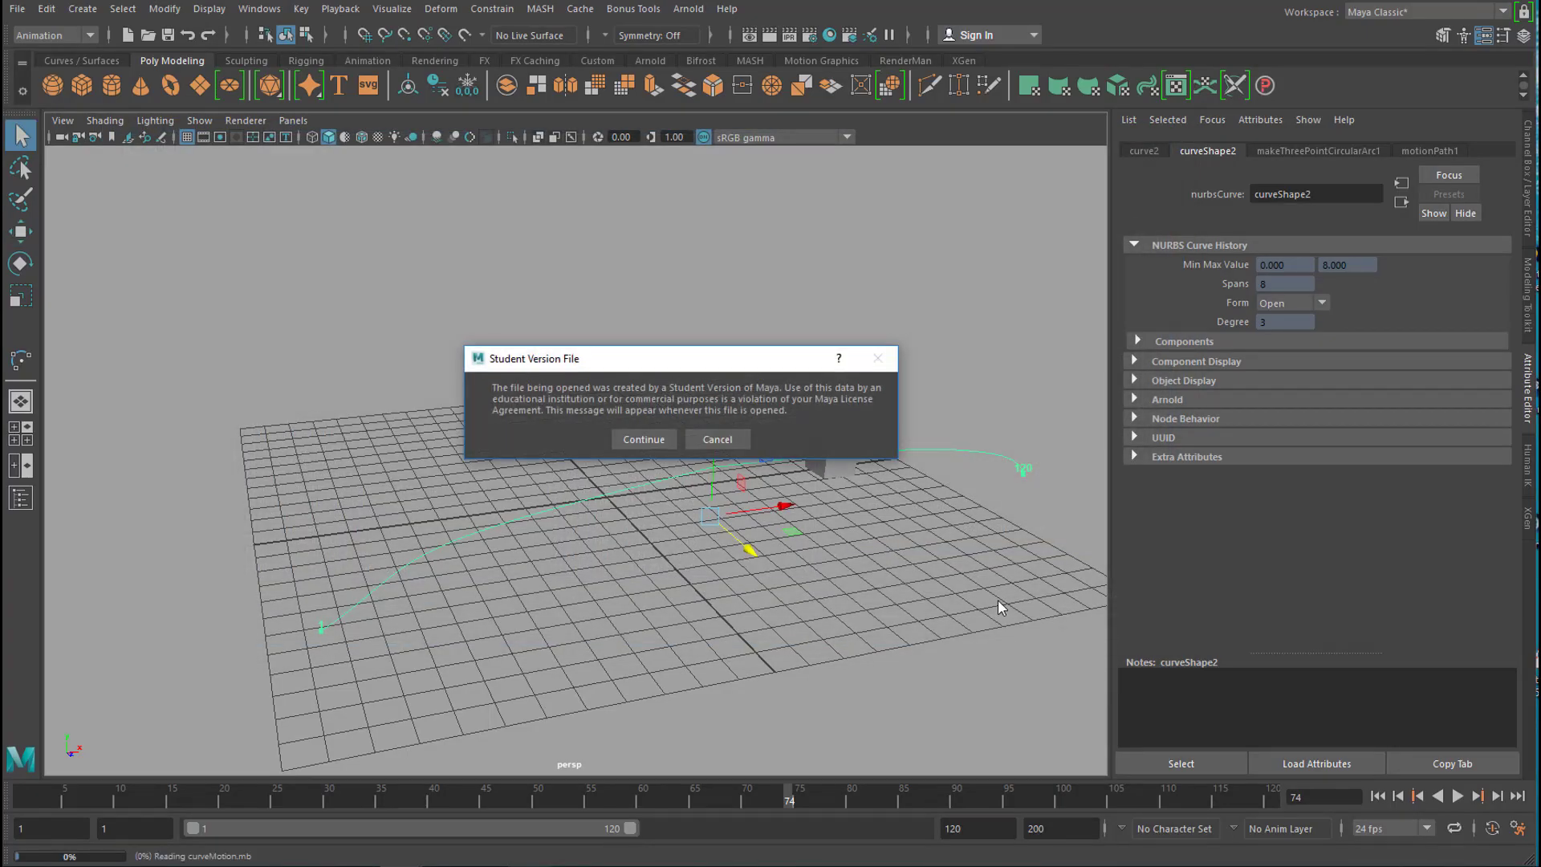
pyautogui.click(662, 442)
pyautogui.press('w')
pyautogui.keyDown('alt'); pyautogui.moveTo(788, 532); pyautogui.dragTo(1089, 738); pyautogui.keyUp('alt')
pyautogui.click(1379, 796)
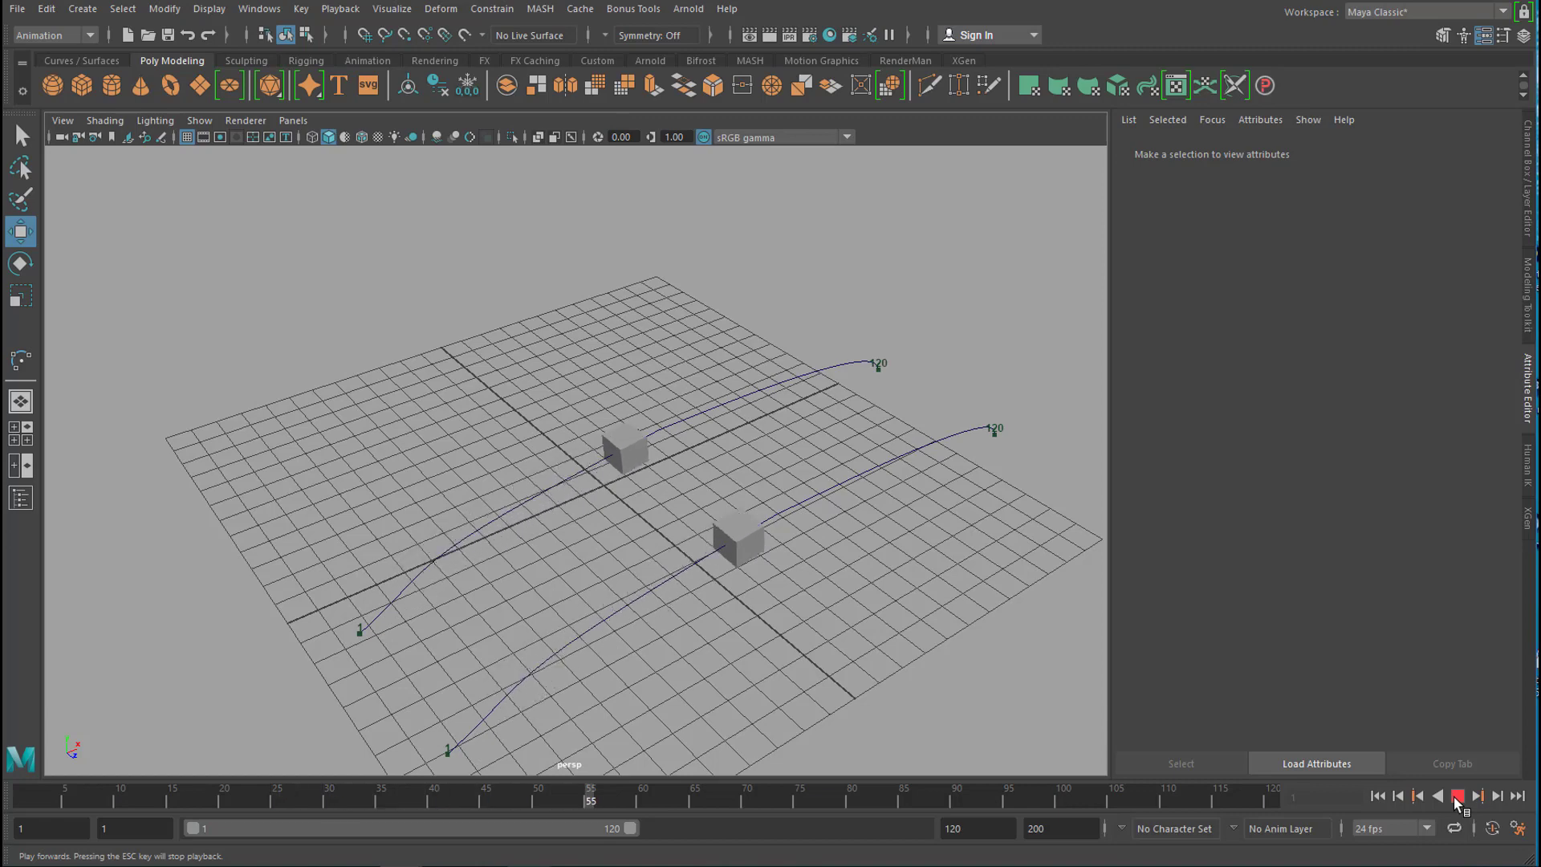
# - Stop playback and turn on Parametric Length in the imported curve's motionPath1 settings
pyautogui.click(1458, 796)
pyautogui.keyDown('alt'); pyautogui.moveTo(739, 505); pyautogui.dragTo(764, 590); pyautogui.keyUp('alt')
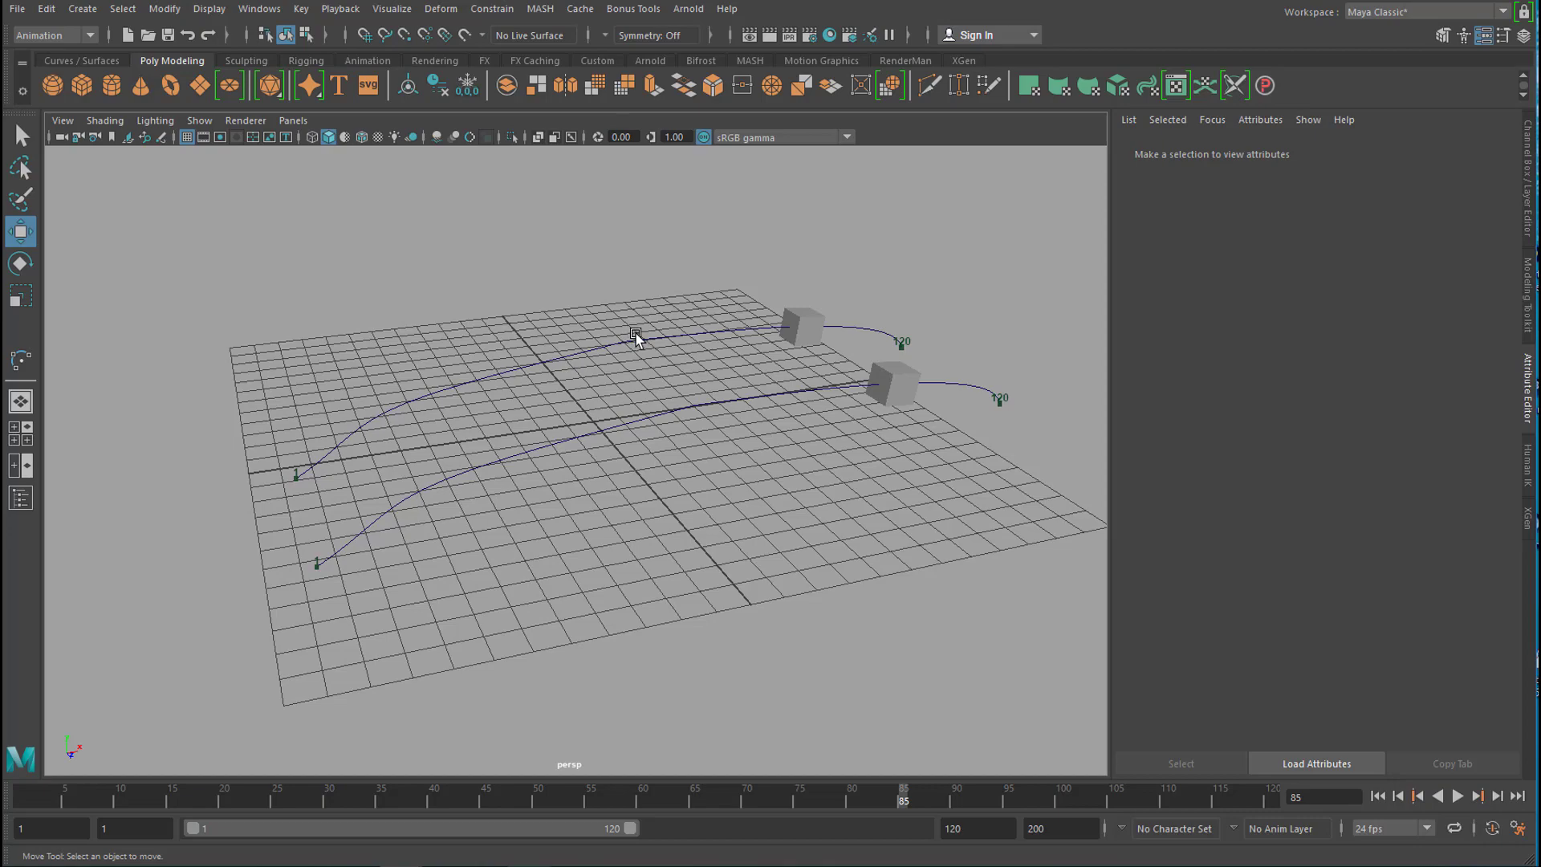
pyautogui.click(646, 359)
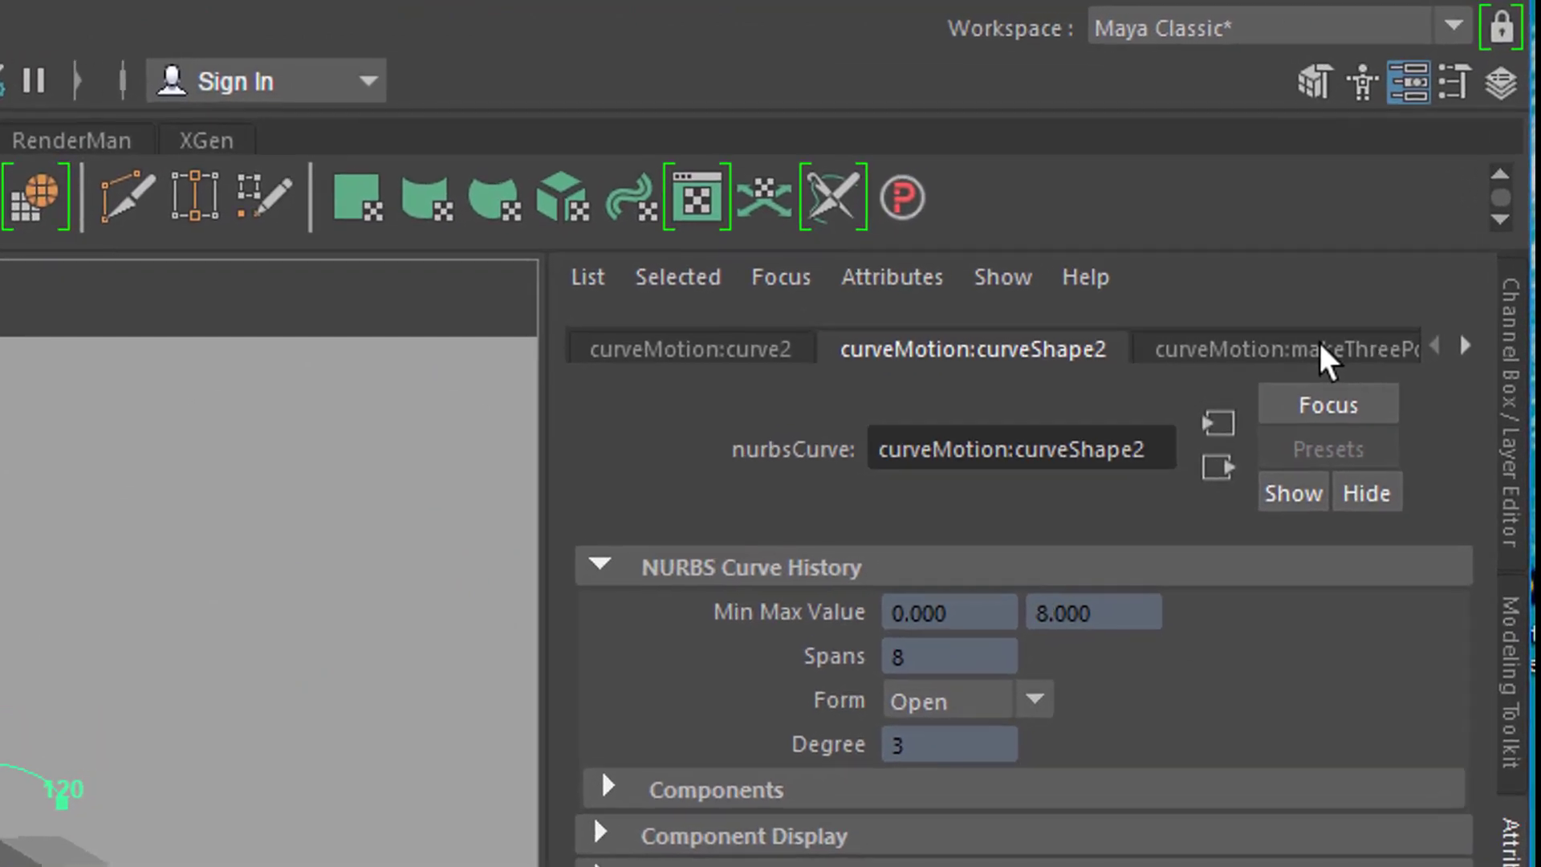
pyautogui.click(1362, 281)
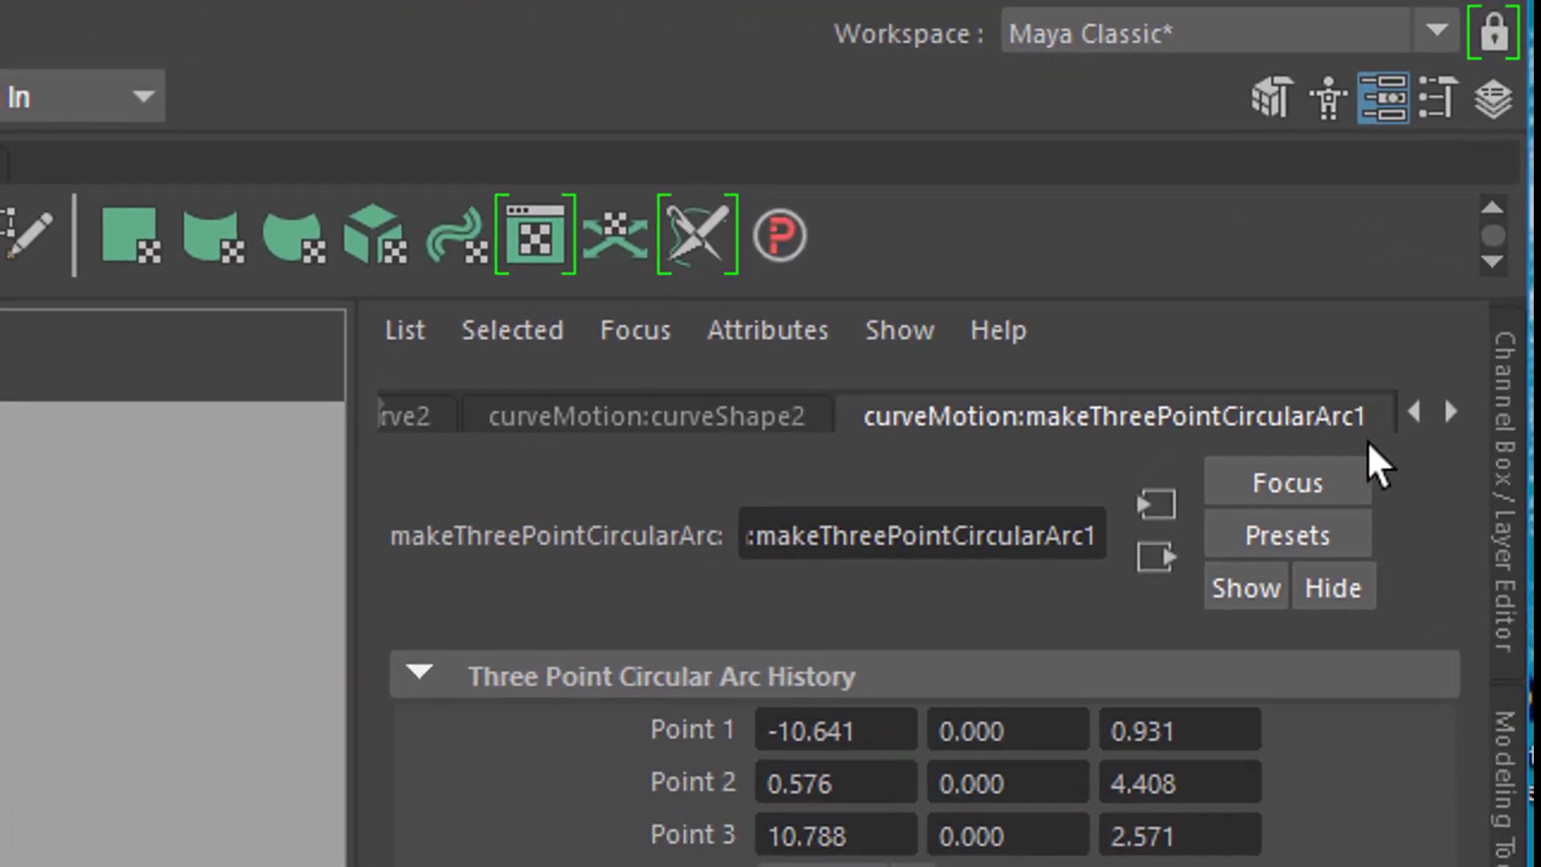
pyautogui.click(1448, 416)
pyautogui.click(1329, 423)
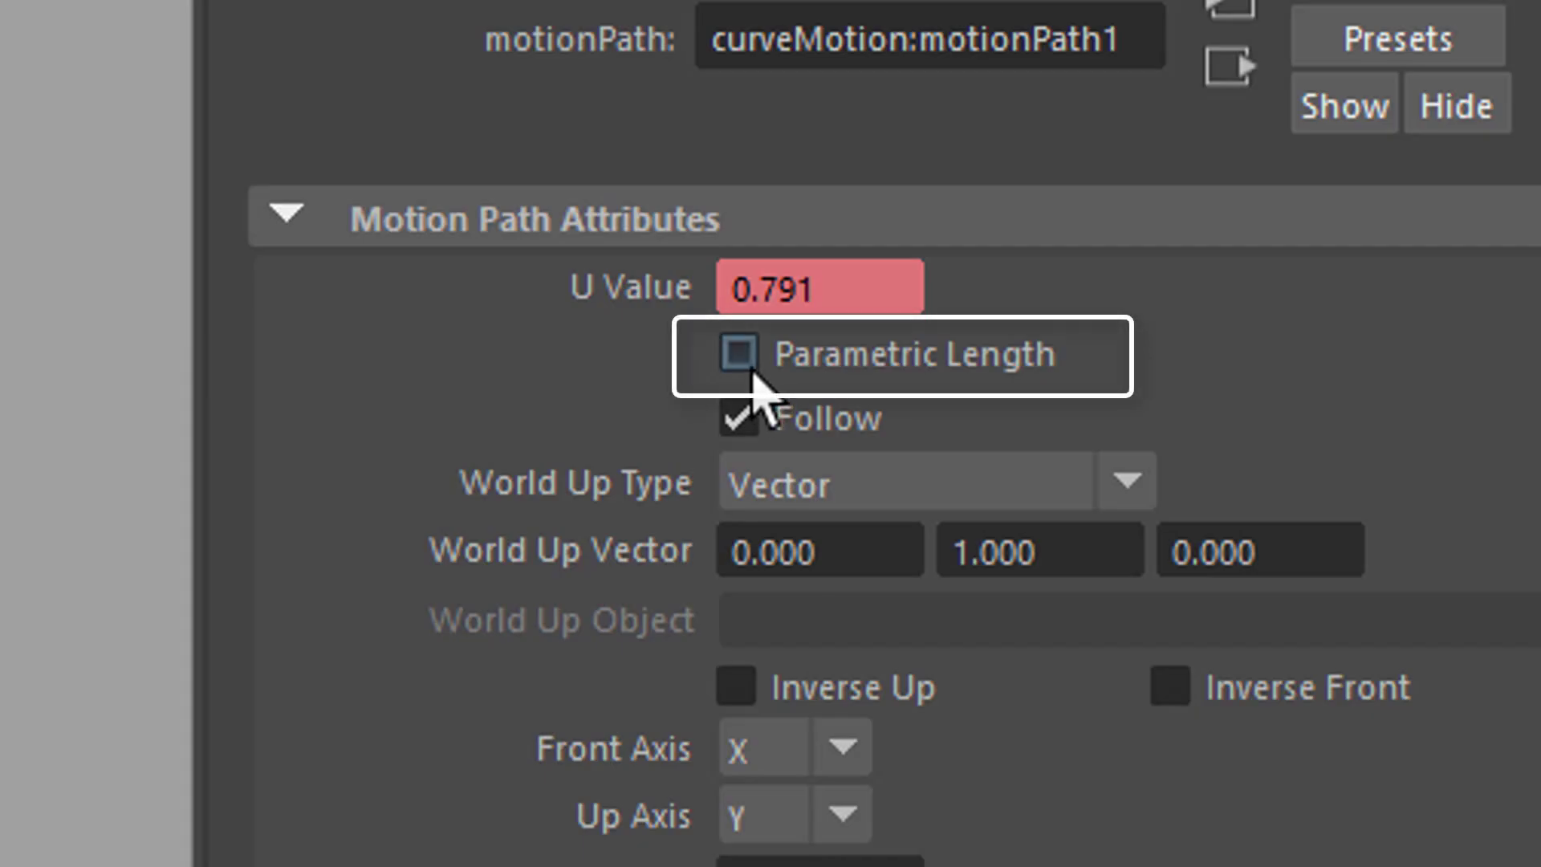
pyautogui.click(740, 357)
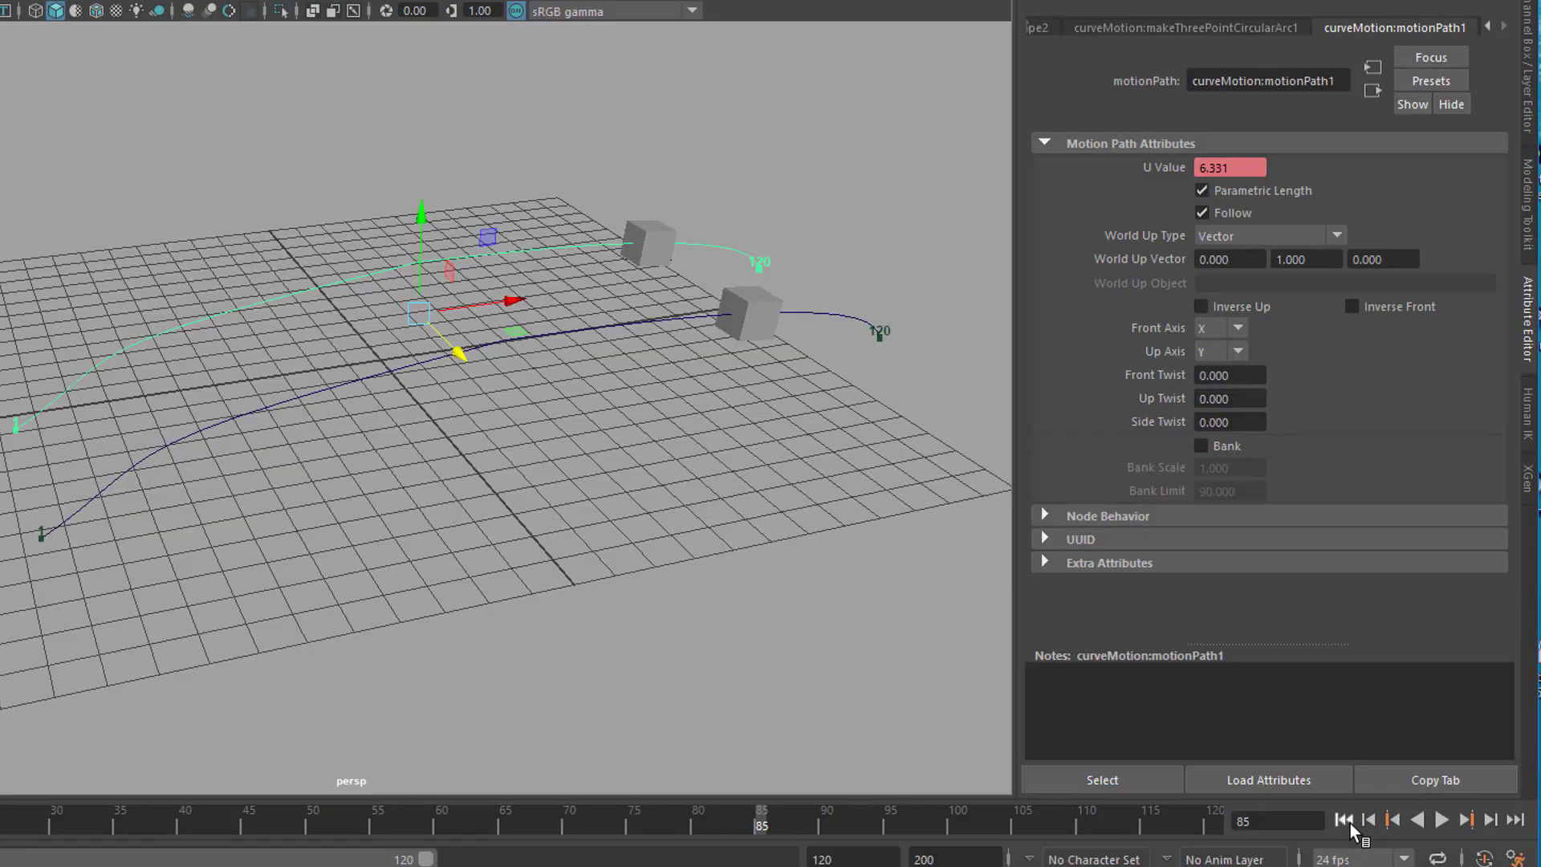
# - Return to frame 1 and switch the viewport to a gradient background with Alt+B
pyautogui.click(1345, 821)
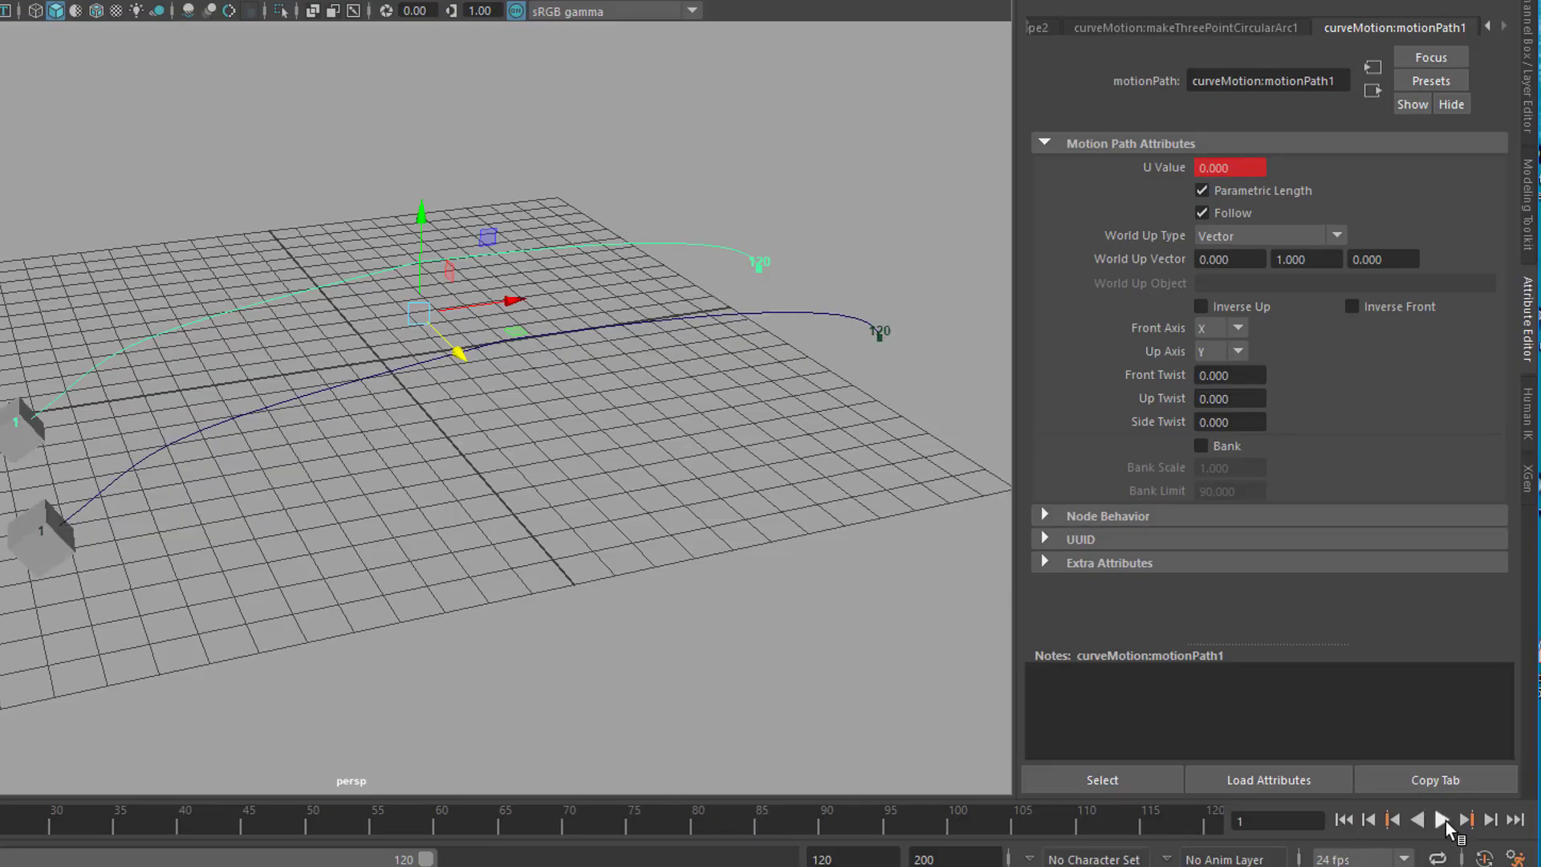
pyautogui.keyDown('alt'); pyautogui.moveTo(792, 690); pyautogui.dragTo(648, 619); pyautogui.keyUp('alt')
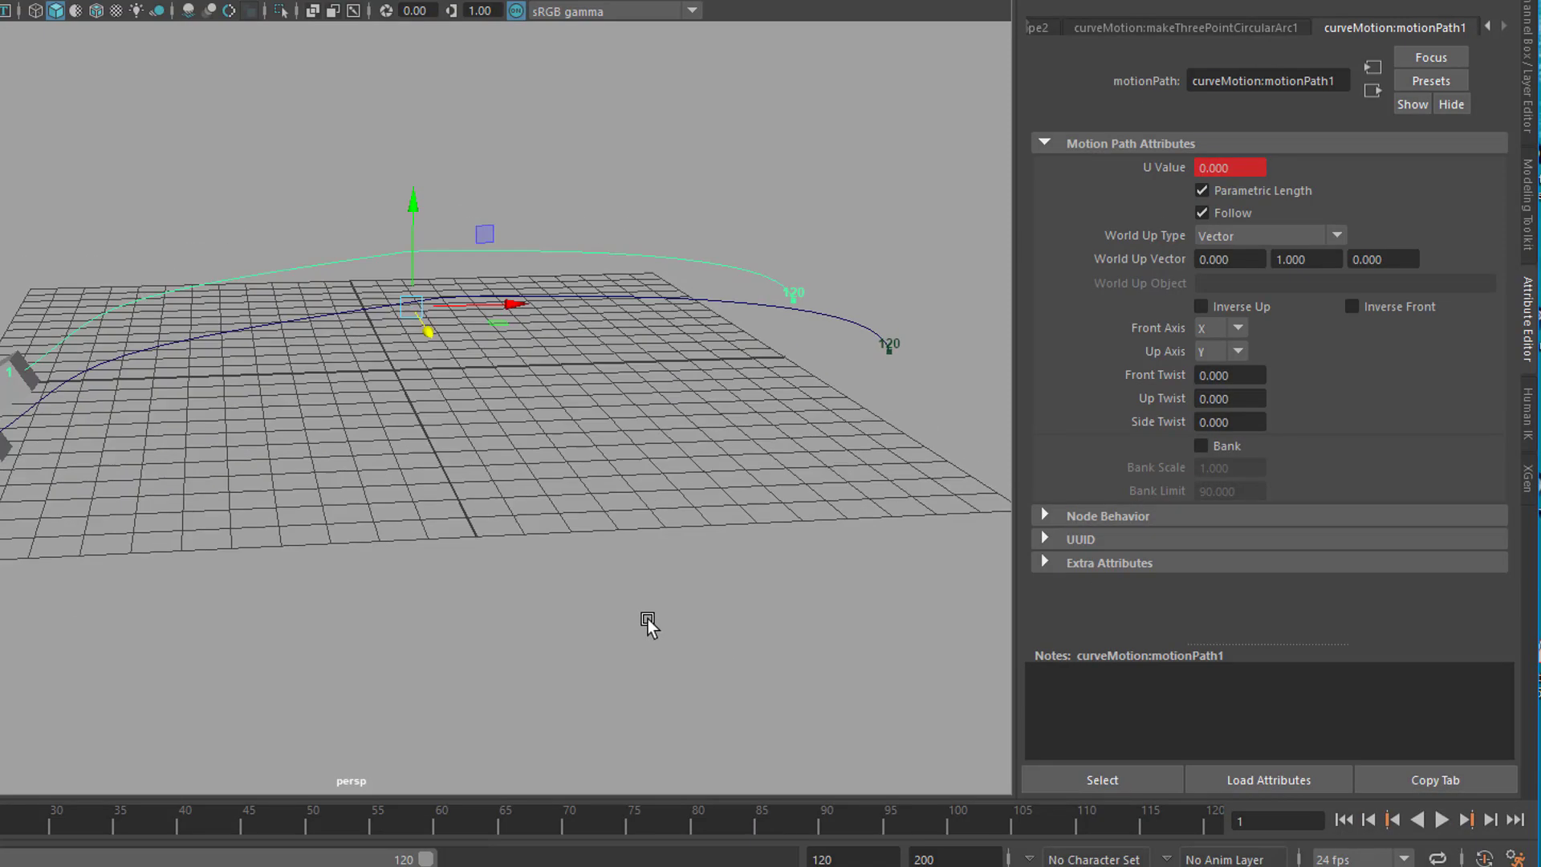
pyautogui.hotkey('alt', 'b')
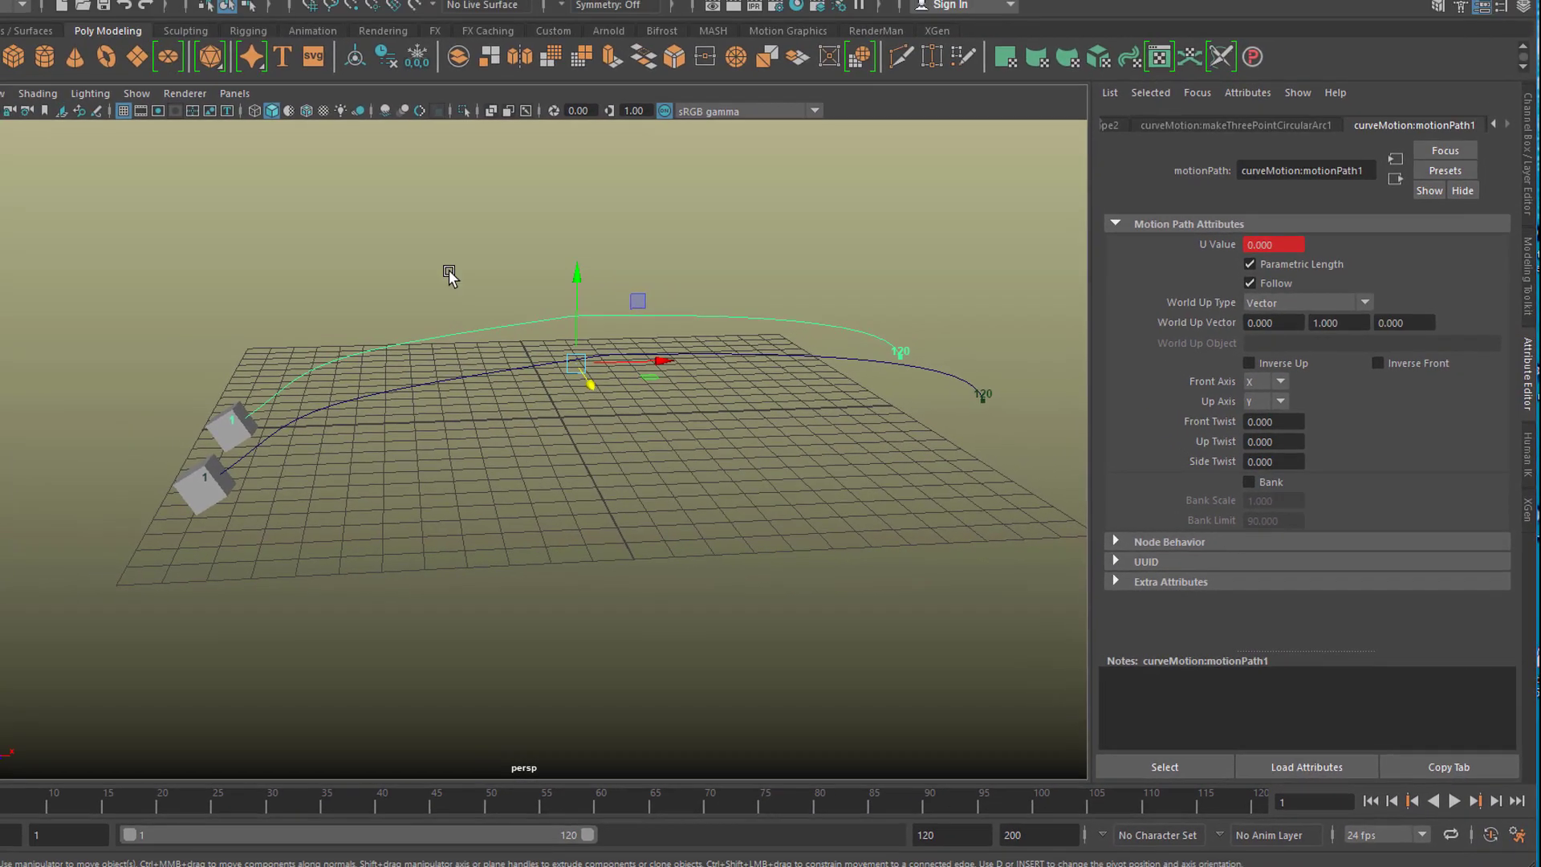
# - Hide the grid, play the animation while tumbling around both cubes, then switch to component mode
pyautogui.click(128, 111)
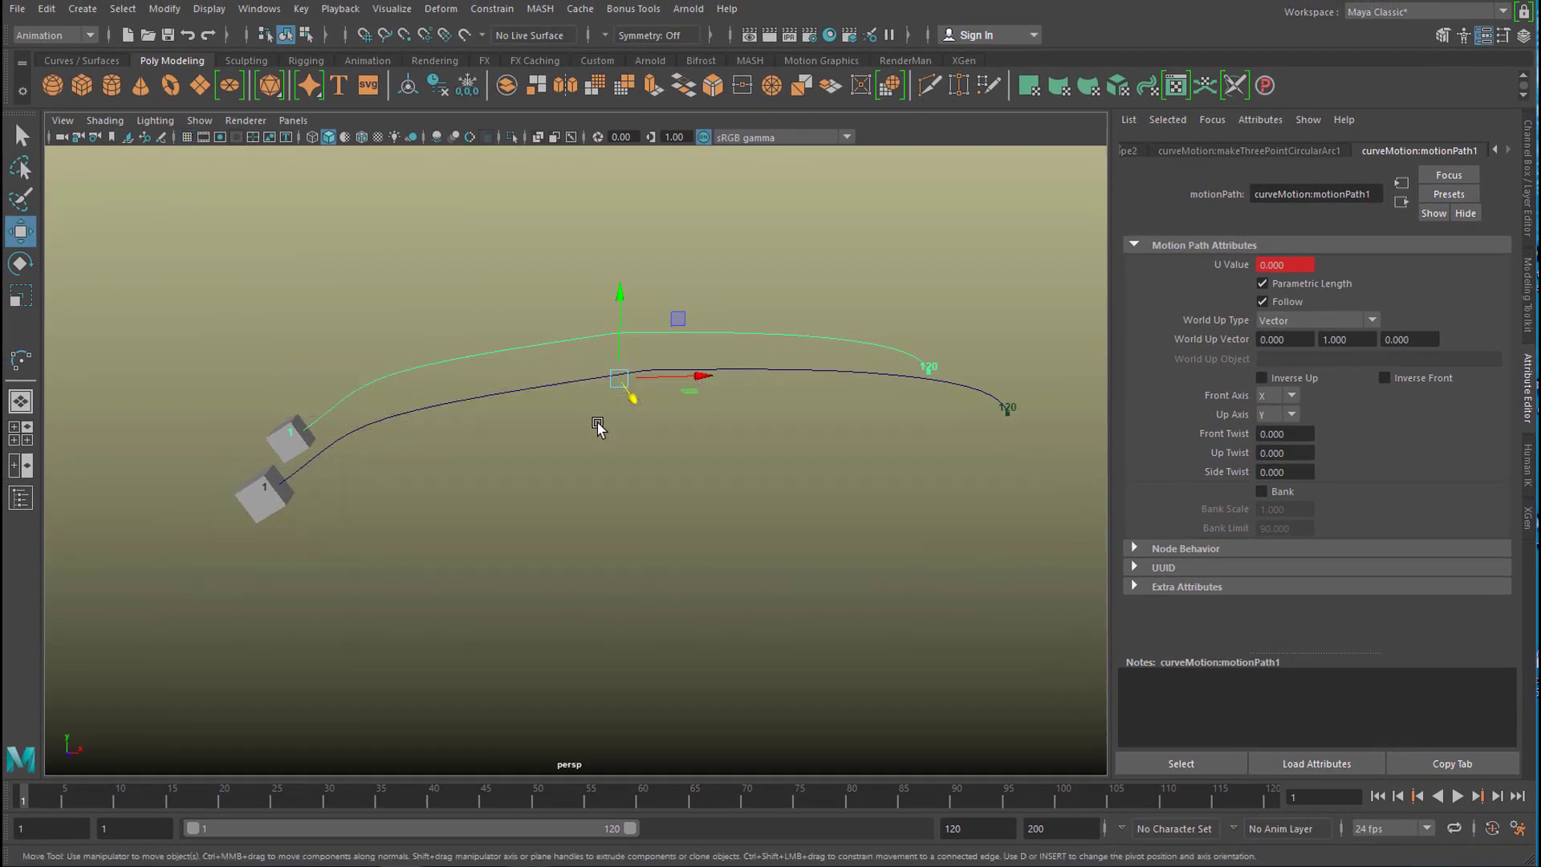
pyautogui.keyDown('alt'); pyautogui.moveTo(597, 422); pyautogui.dragTo(594, 448); pyautogui.keyUp('alt')
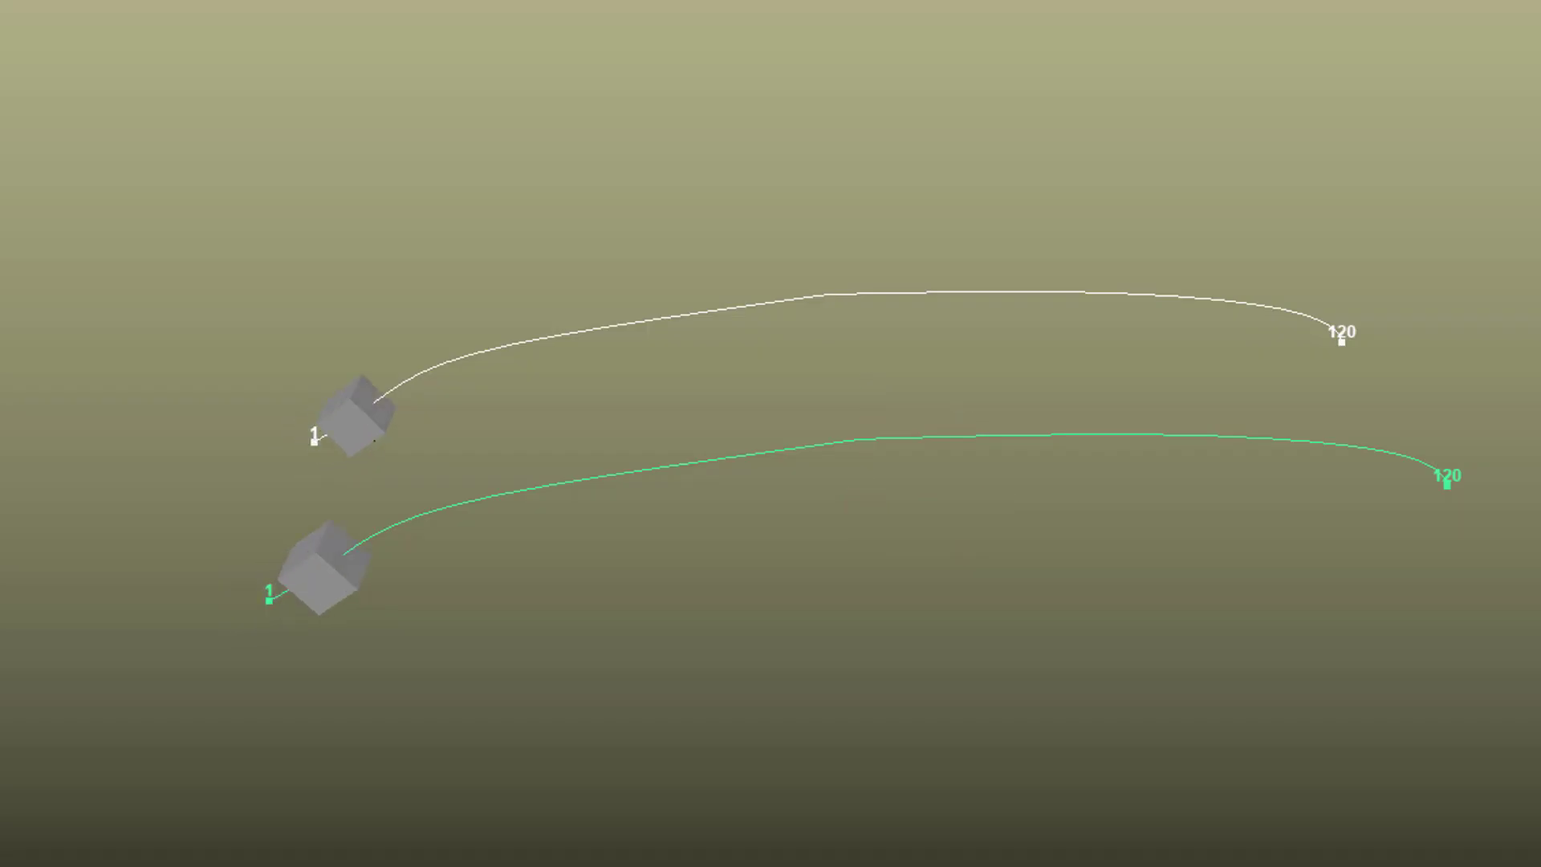
pyautogui.hotkey('alt', 'v')
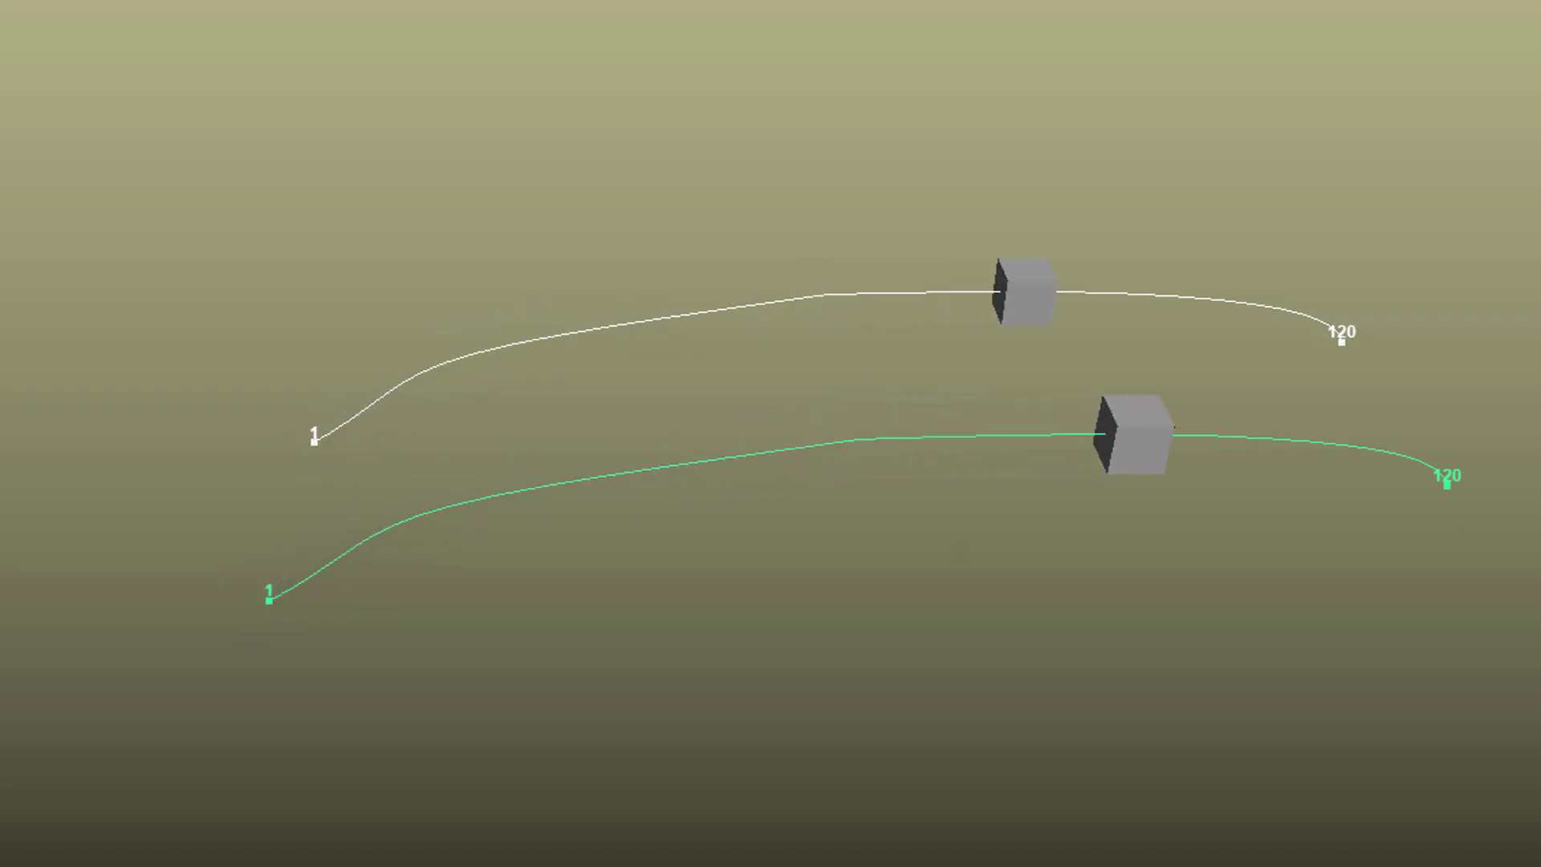
pyautogui.keyDown('alt'); pyautogui.moveTo(1376, 723); pyautogui.dragTo(1007, 691); pyautogui.keyUp('alt')
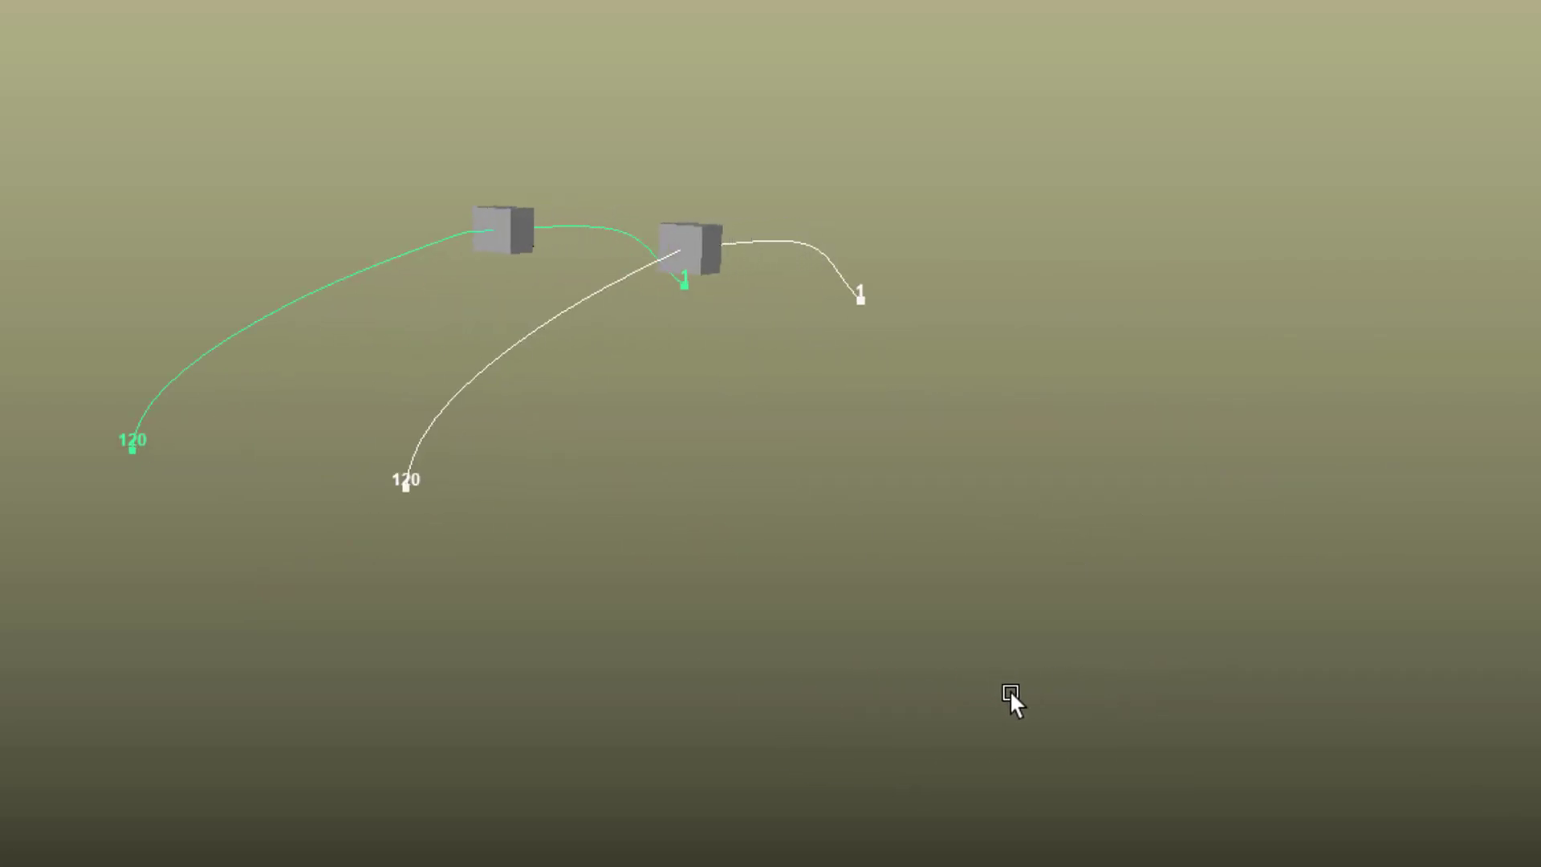
pyautogui.keyDown('alt'); pyautogui.moveTo(786, 684); pyautogui.dragTo(1057, 662); pyautogui.keyUp('alt')
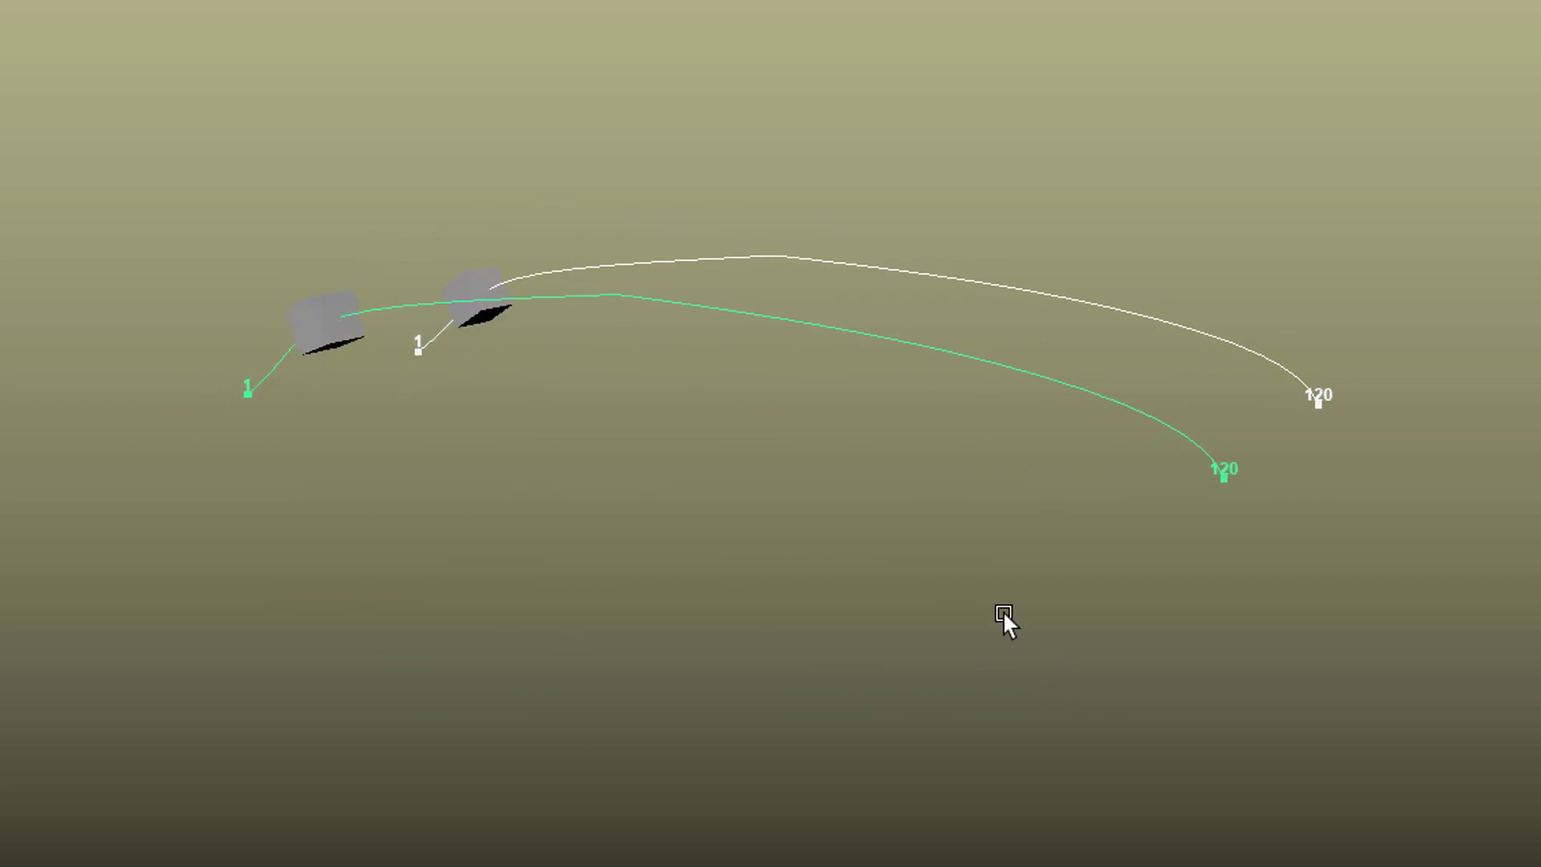
pyautogui.keyDown('alt'); pyautogui.moveTo(1004, 615); pyautogui.dragTo(1029, 655); pyautogui.keyUp('alt')
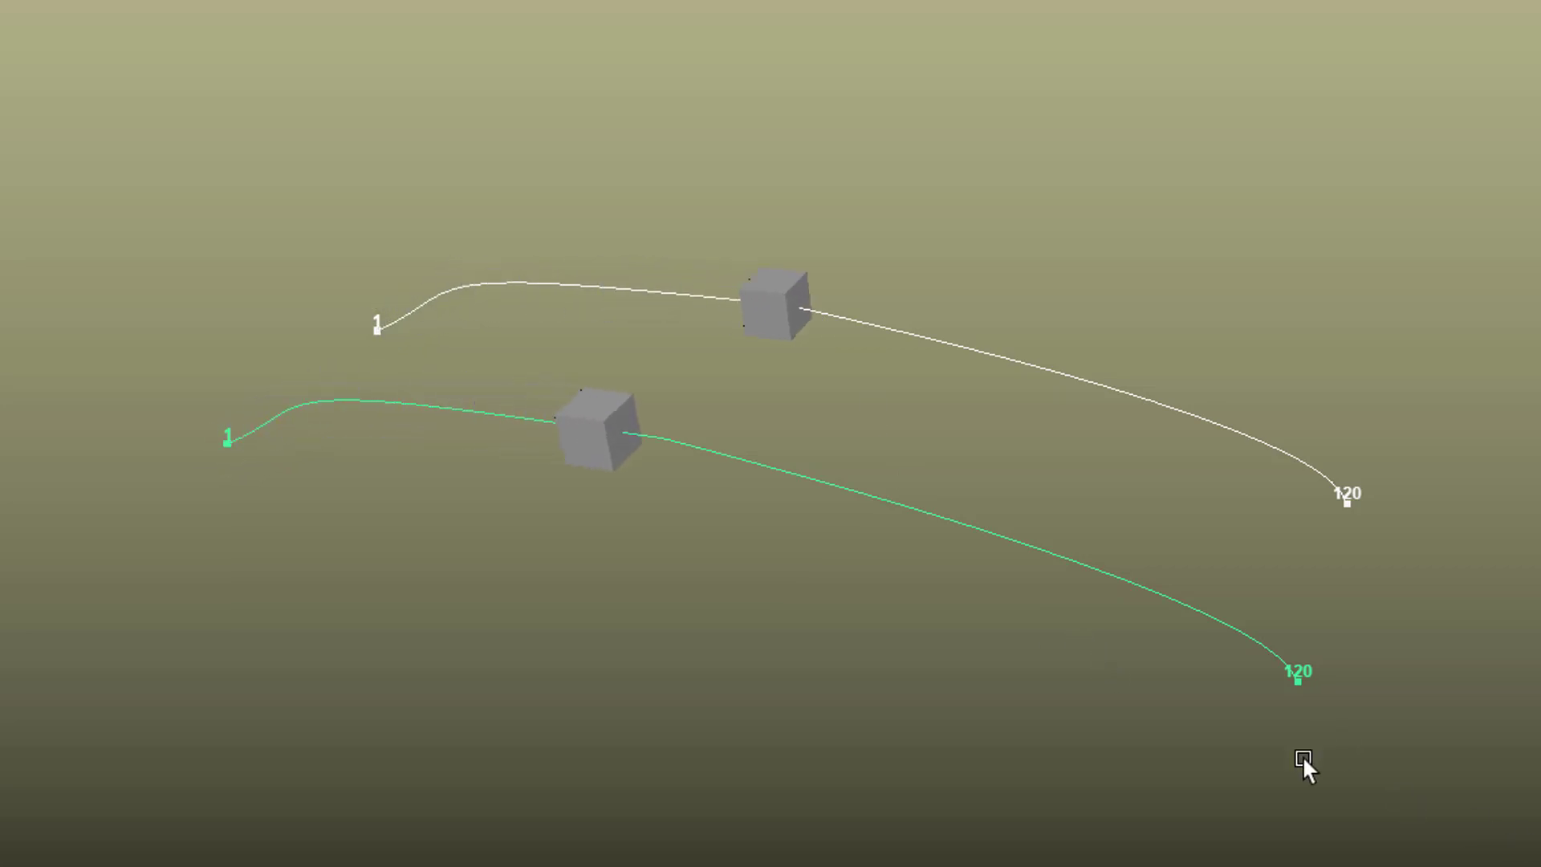
pyautogui.press('F8')
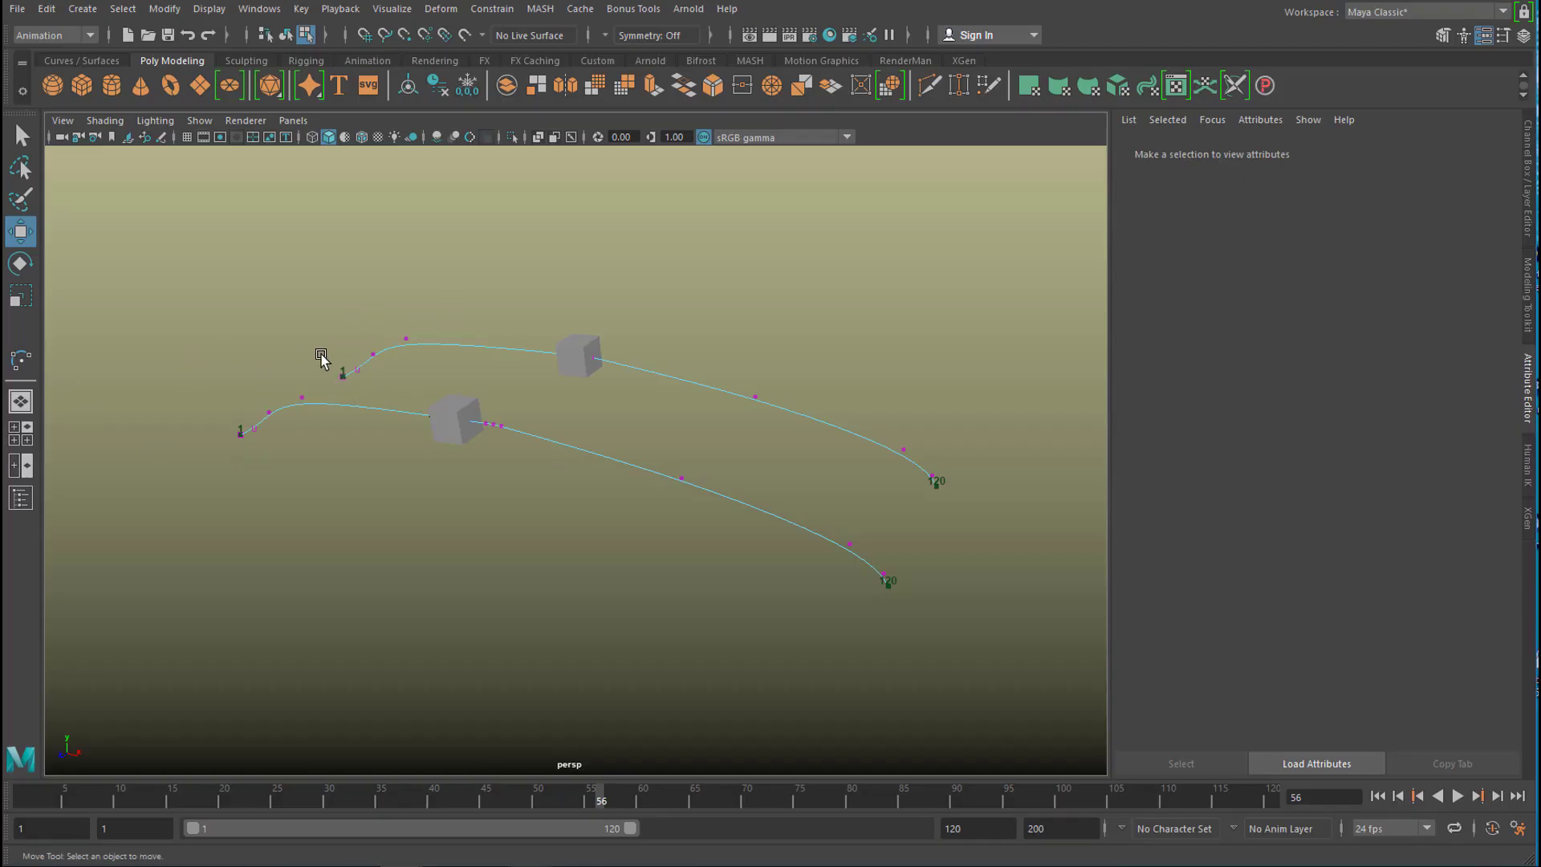
# - Switch to Object Mode and move both existing curves and their cubes along Z
pyautogui.rightClick(422, 344)
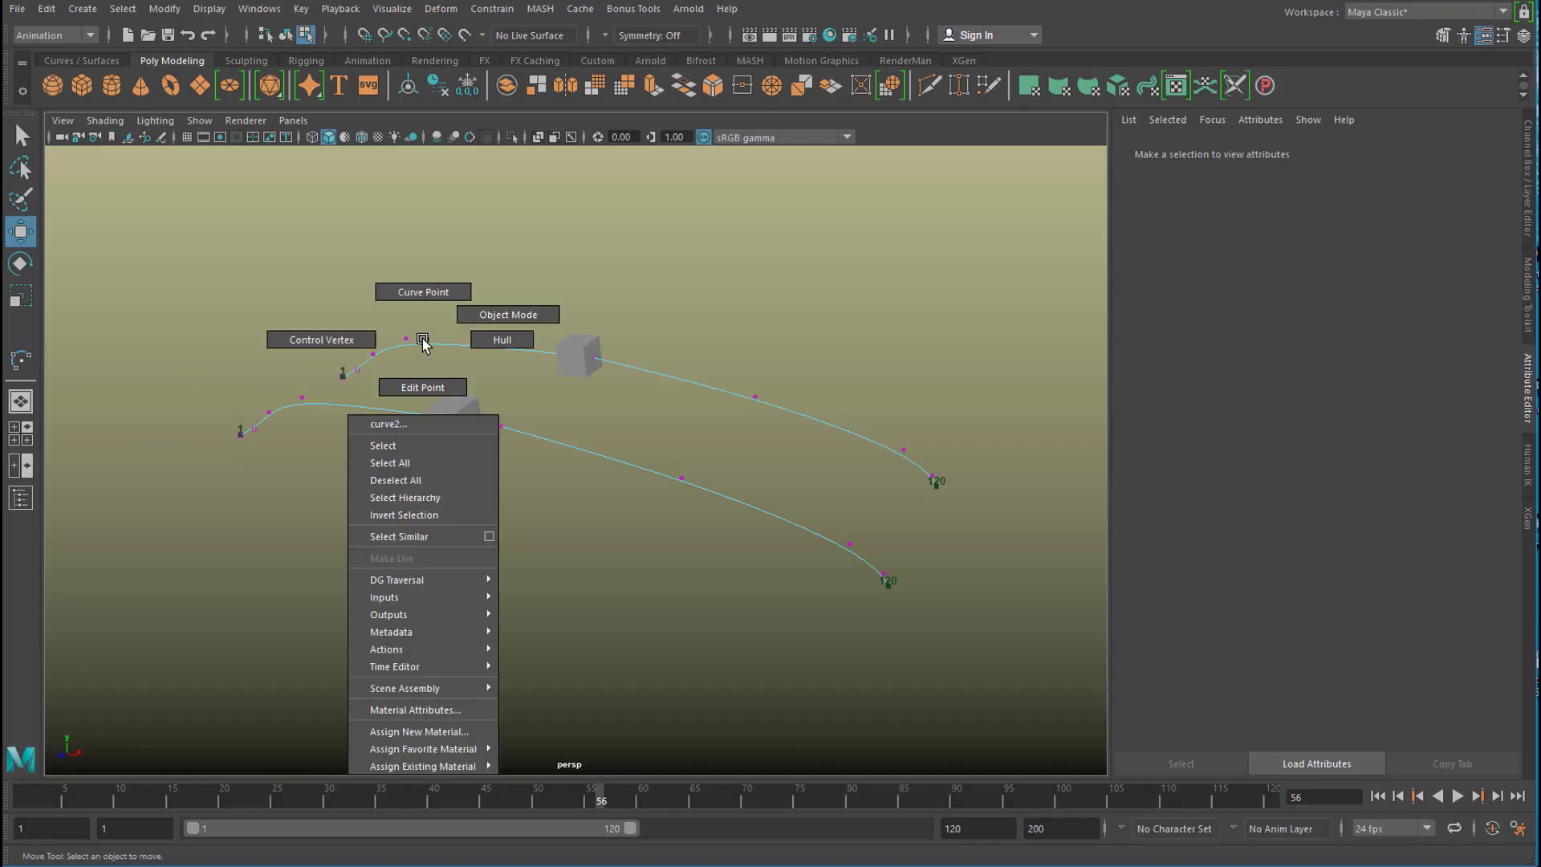
pyautogui.click(465, 315)
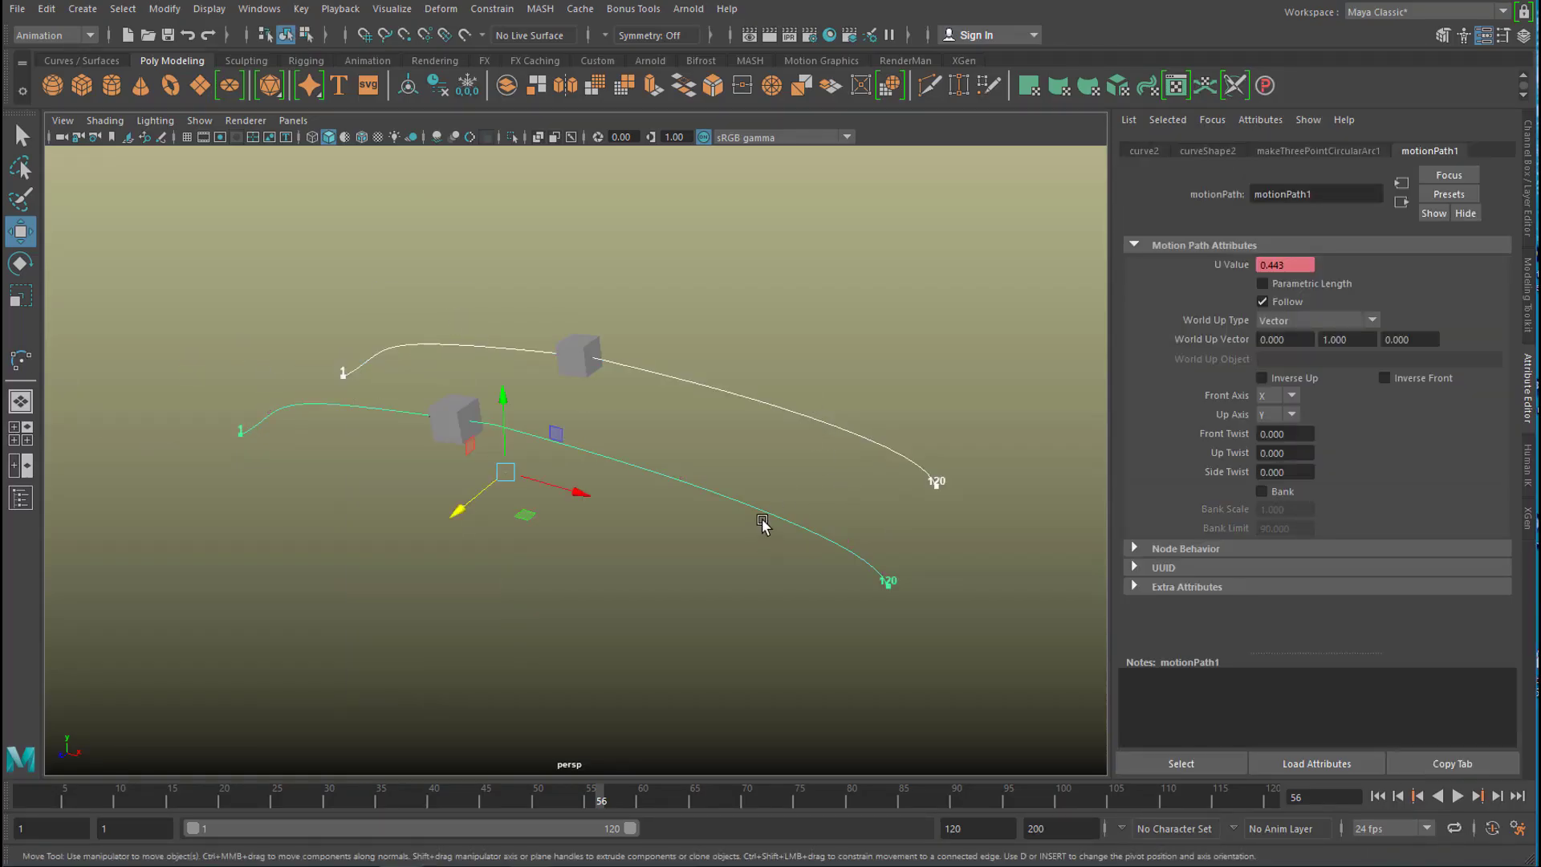
pyautogui.moveTo(457, 518); pyautogui.dragTo(313, 631)
# - Import another copy of curveMotion.mb, giving three arc curves with cubes
pyautogui.click(16, 11)
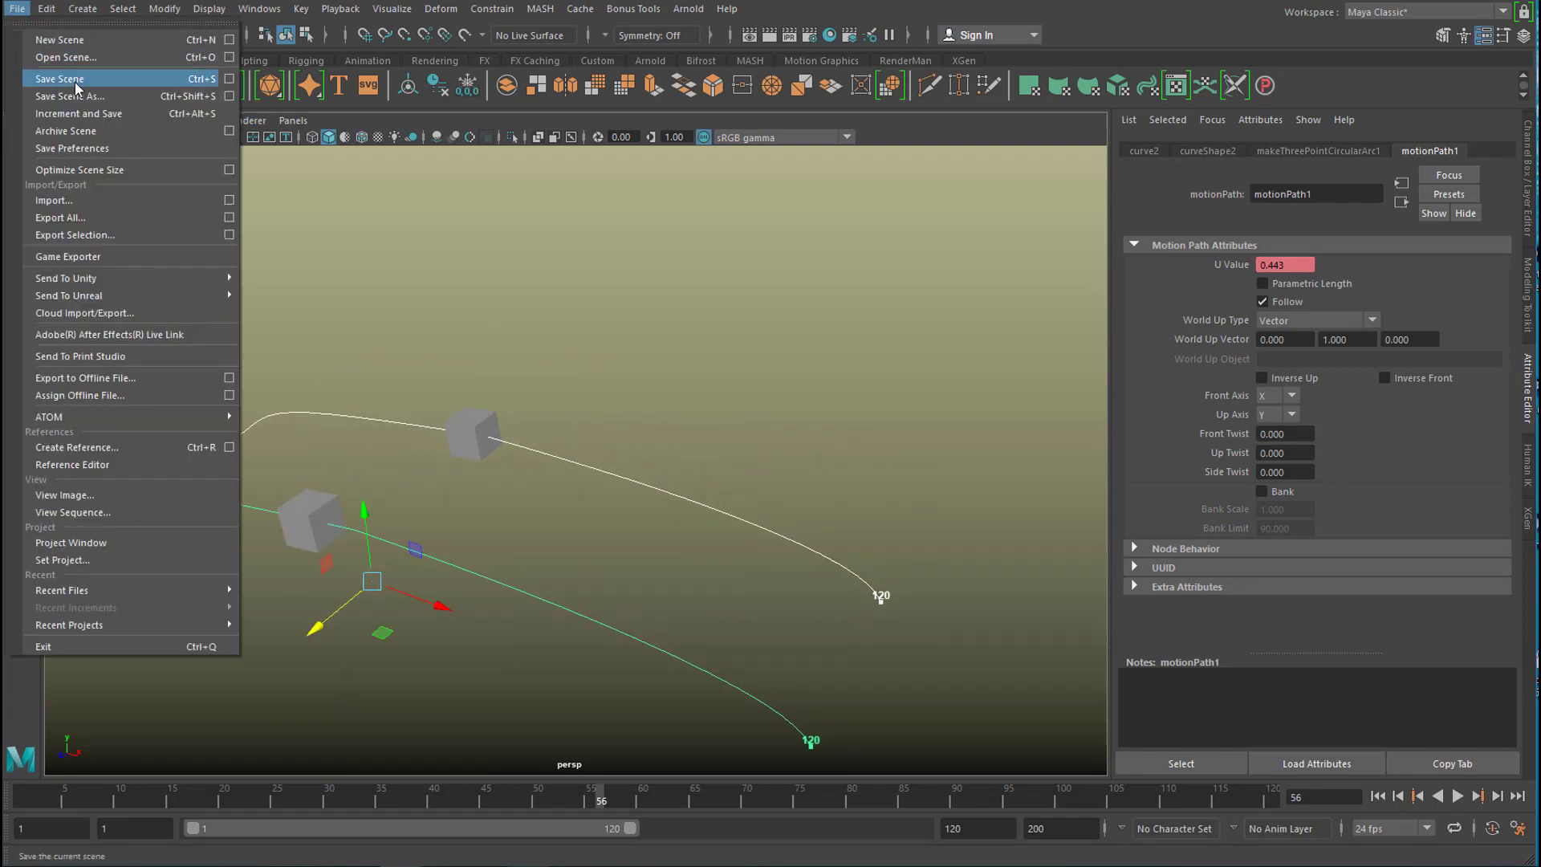
pyautogui.click(84, 199)
pyautogui.click(276, 216)
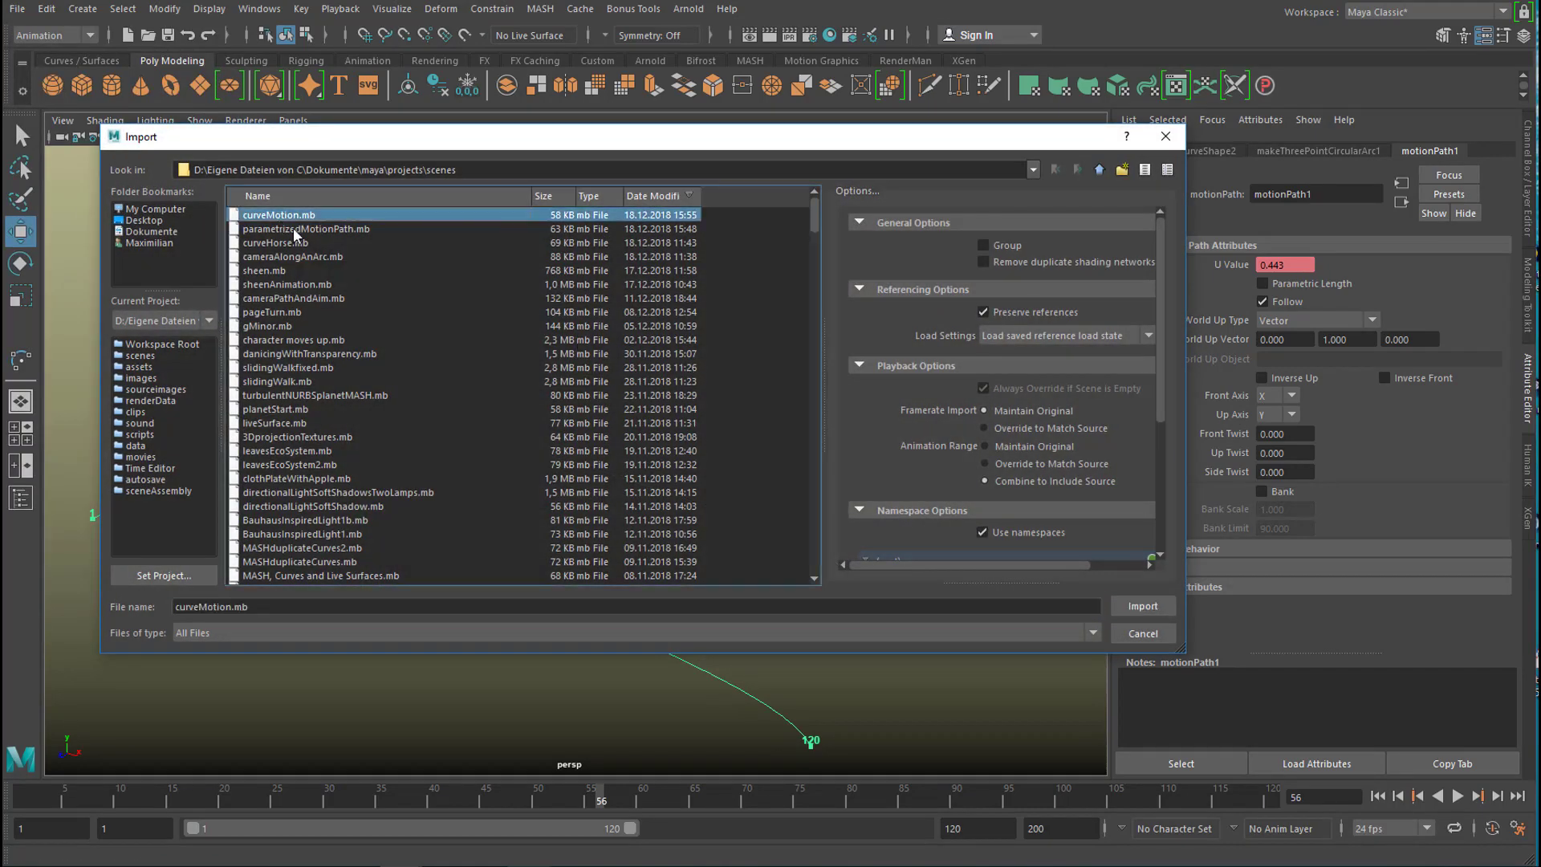
pyautogui.click(1142, 608)
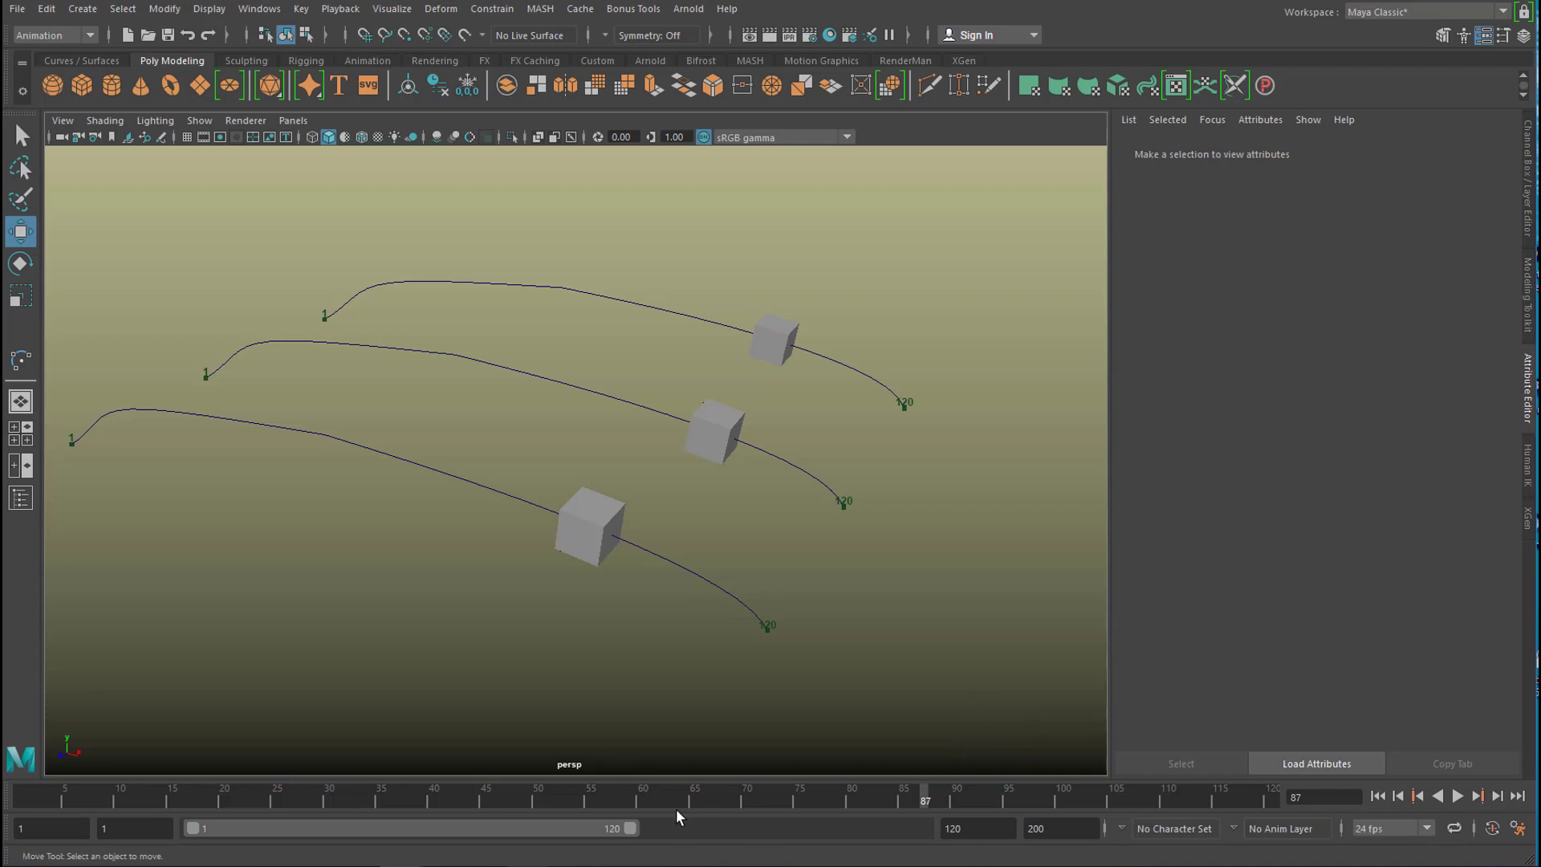
# - Play the cube animation, then show the top curve's motionPath1 attributes (U Value 0.886)
pyautogui.click(1457, 796)
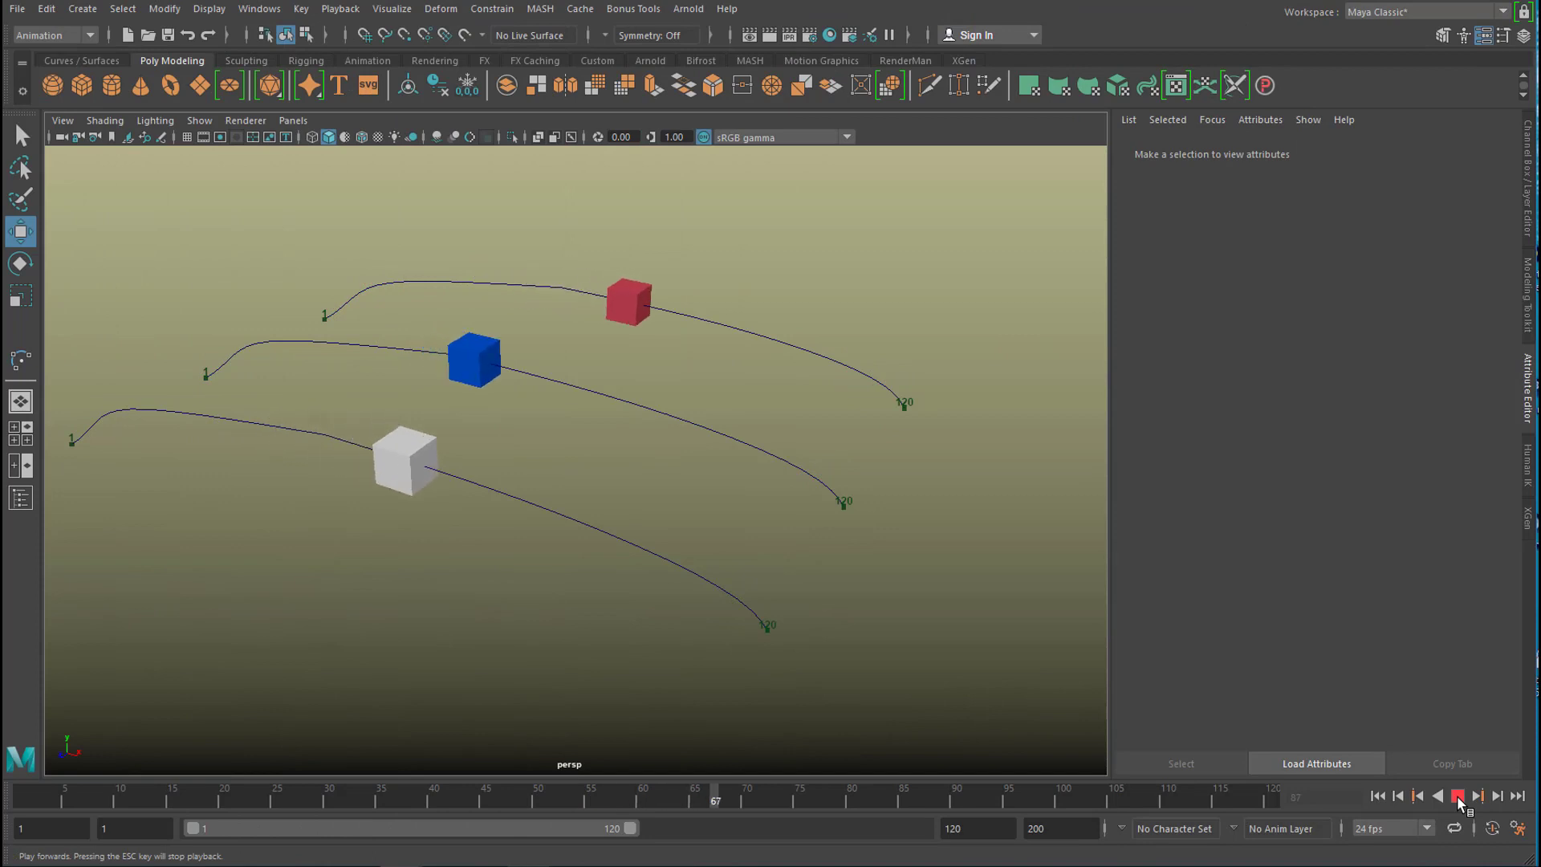
pyautogui.press('Escape')
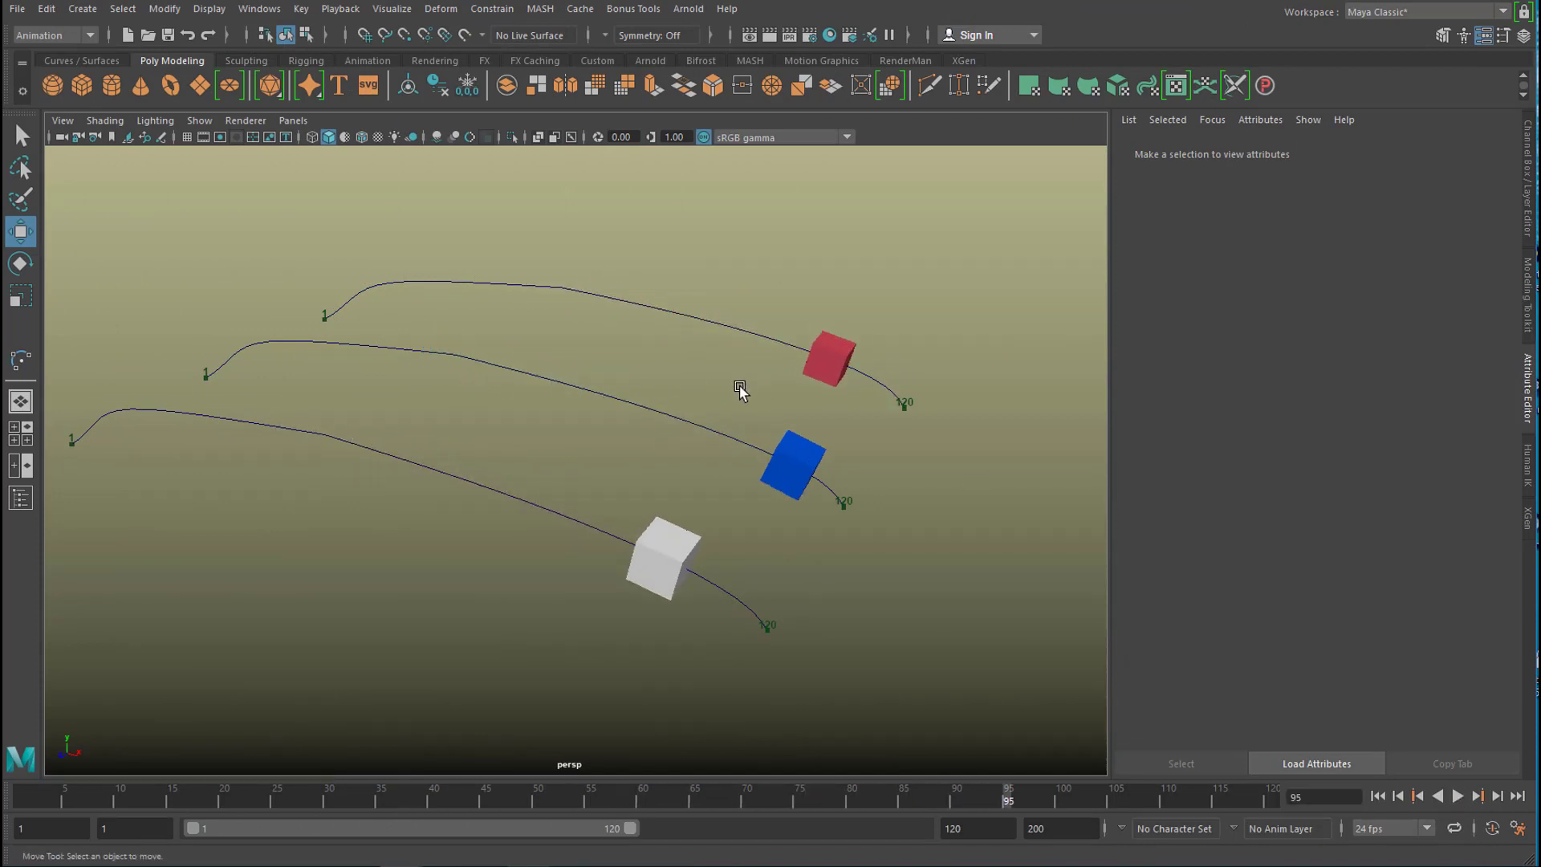
pyautogui.click(678, 318)
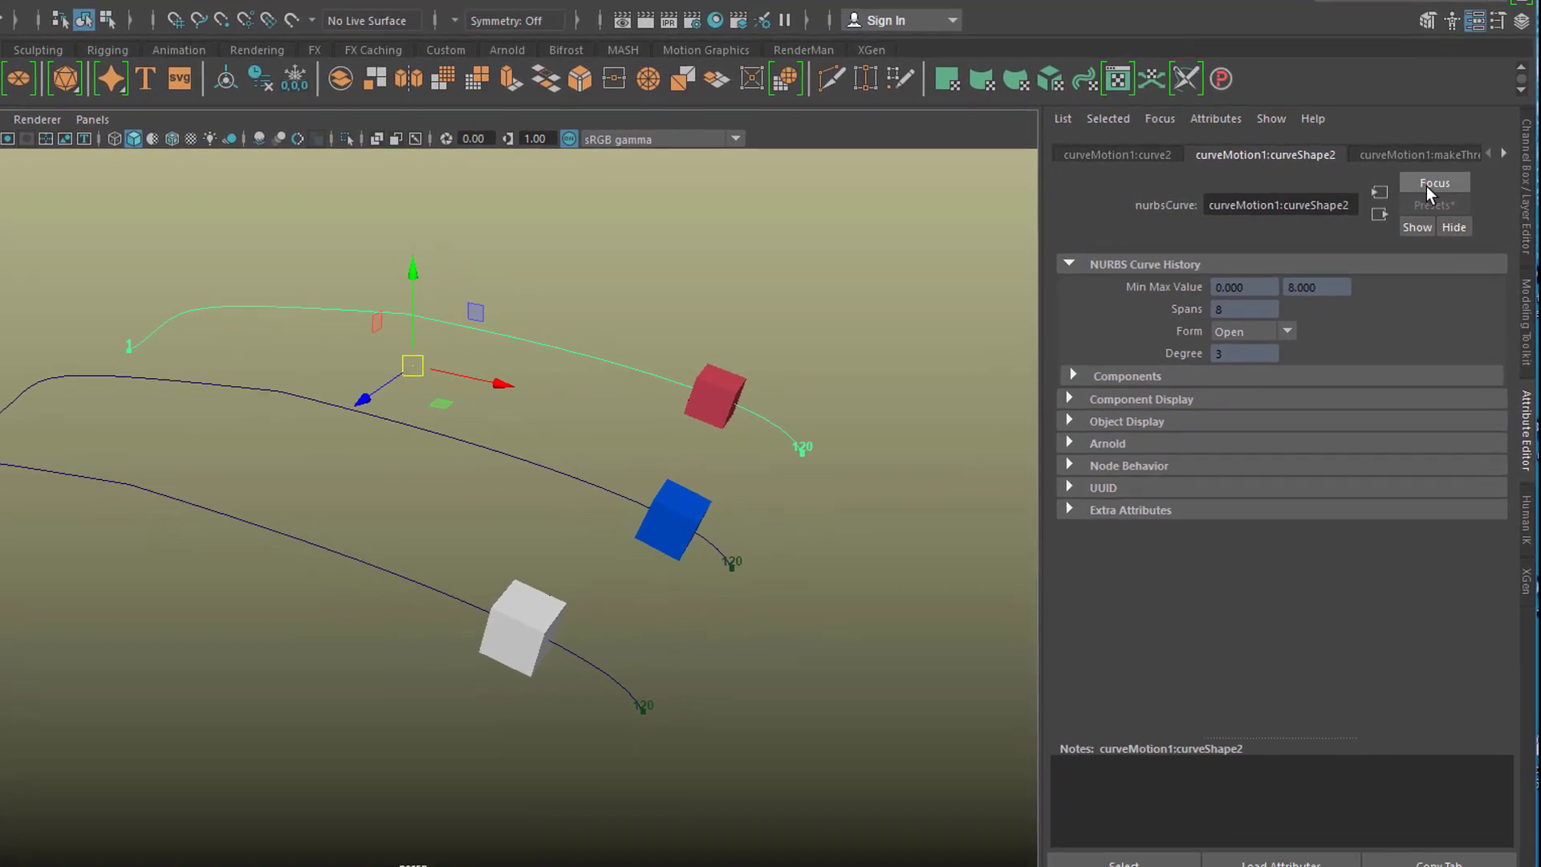
pyautogui.click(1430, 155)
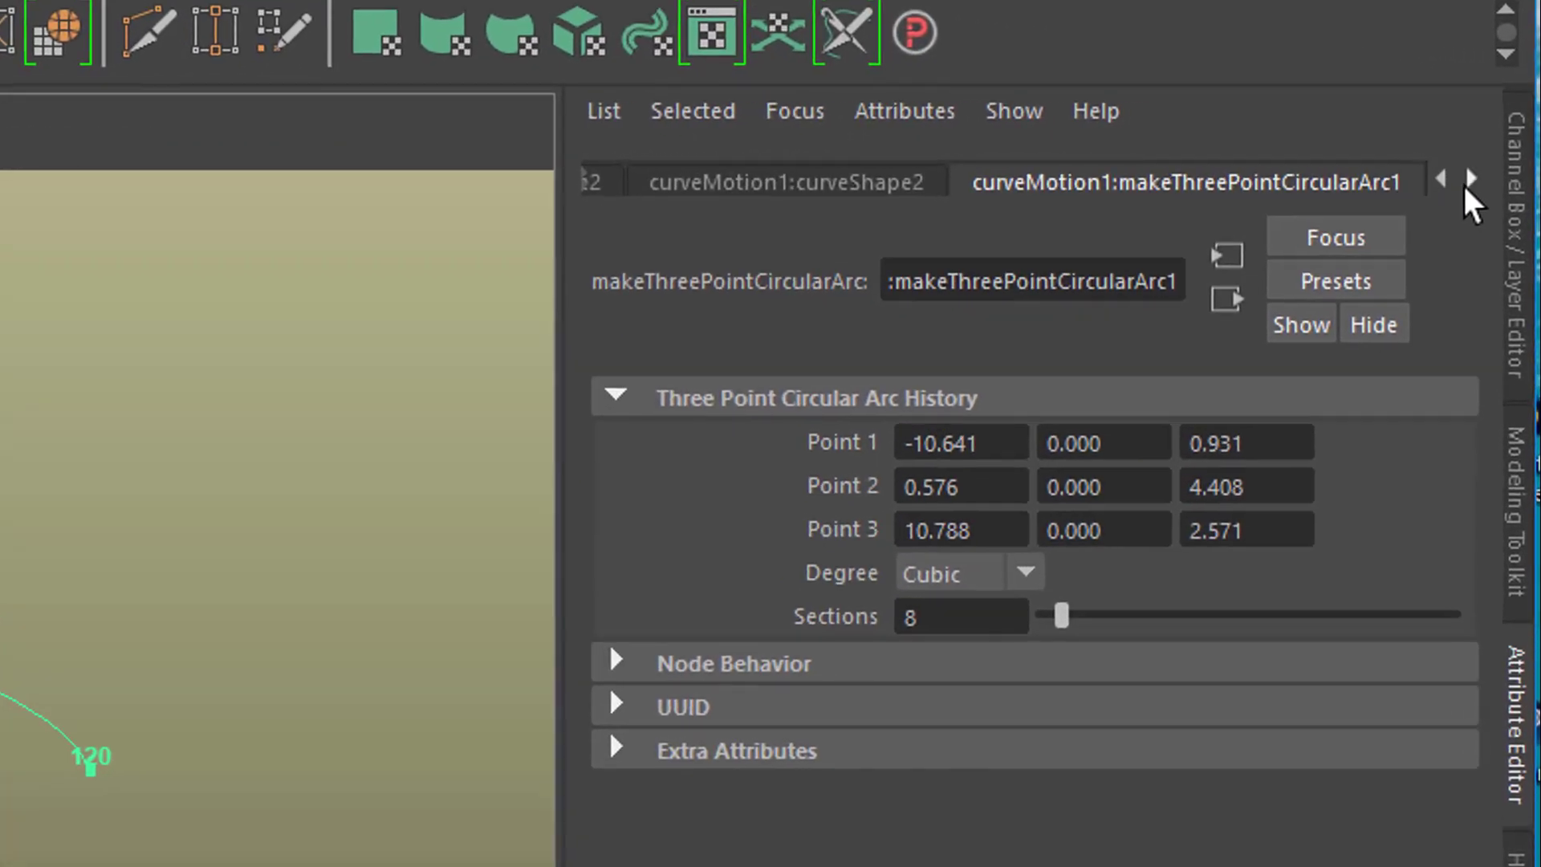
pyautogui.click(1466, 185)
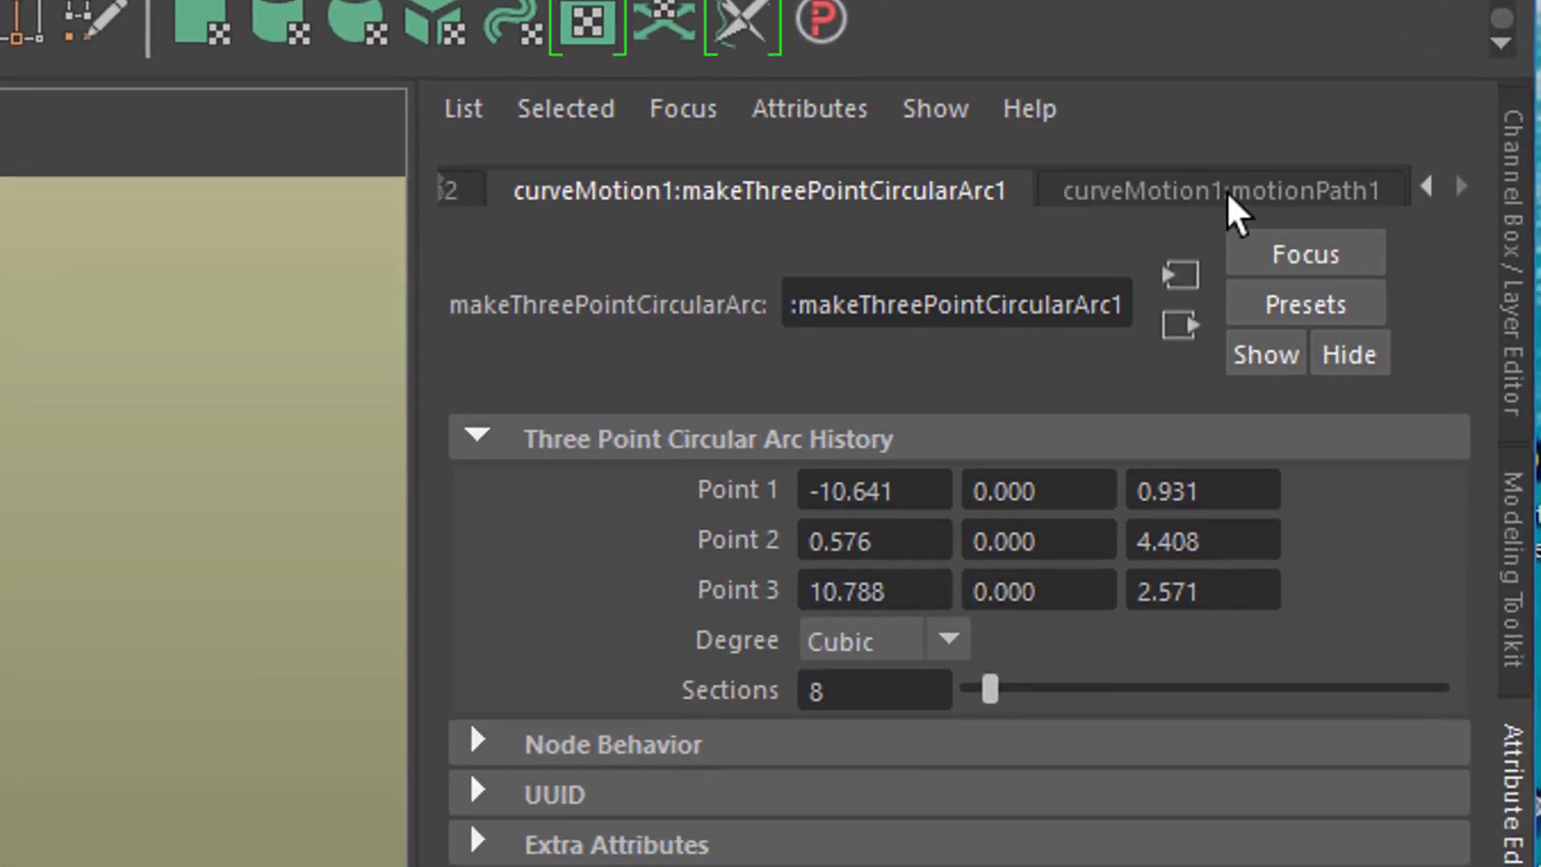
pyautogui.click(1228, 200)
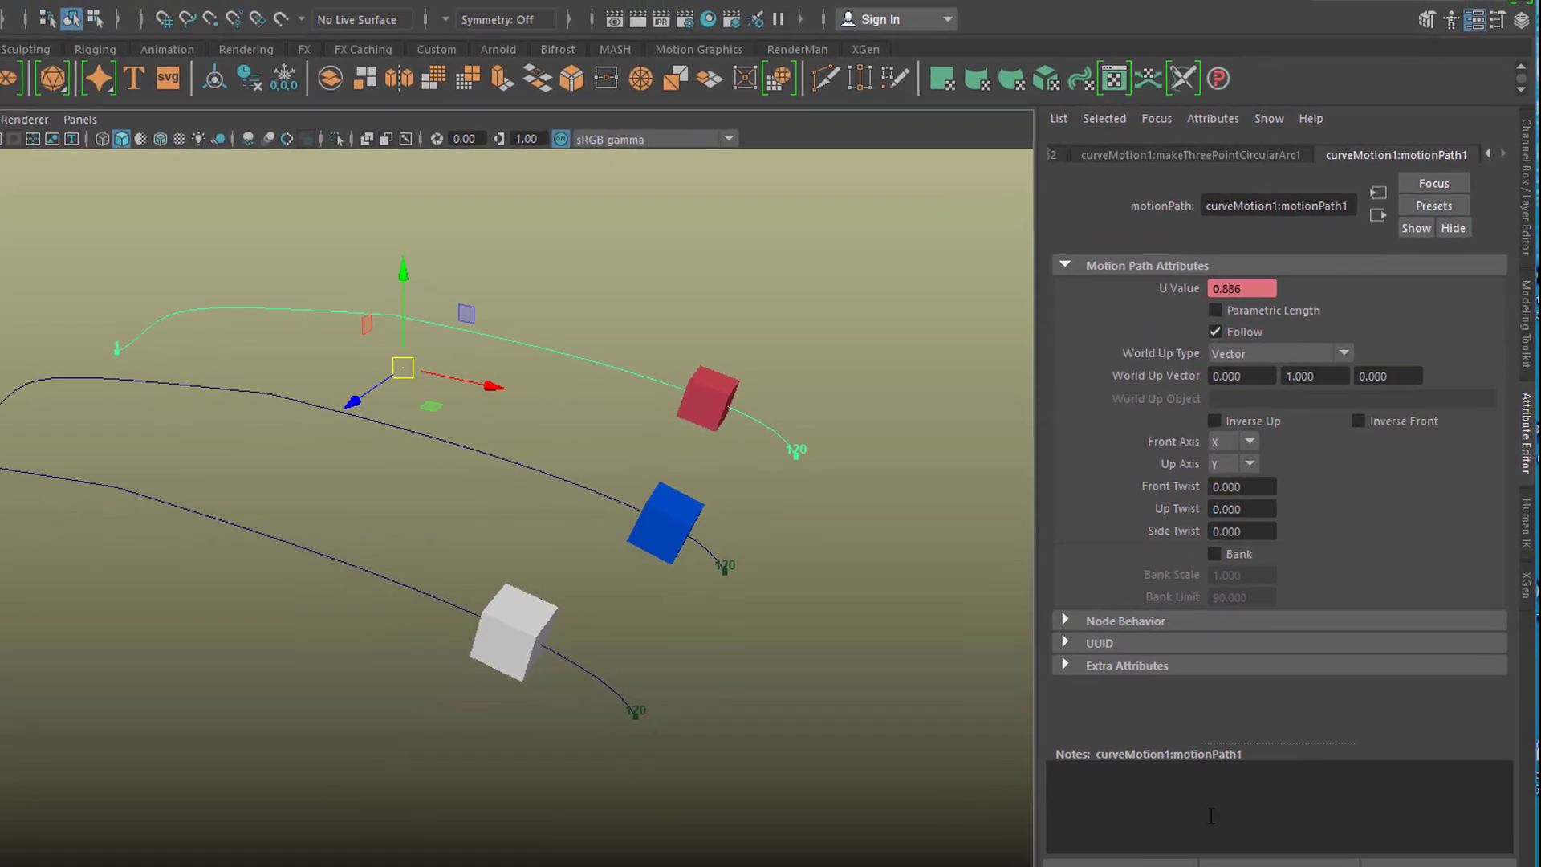
# - Deselect the curve and set a key on the red cube's U Value at frame 30
pyautogui.click(1156, 866)
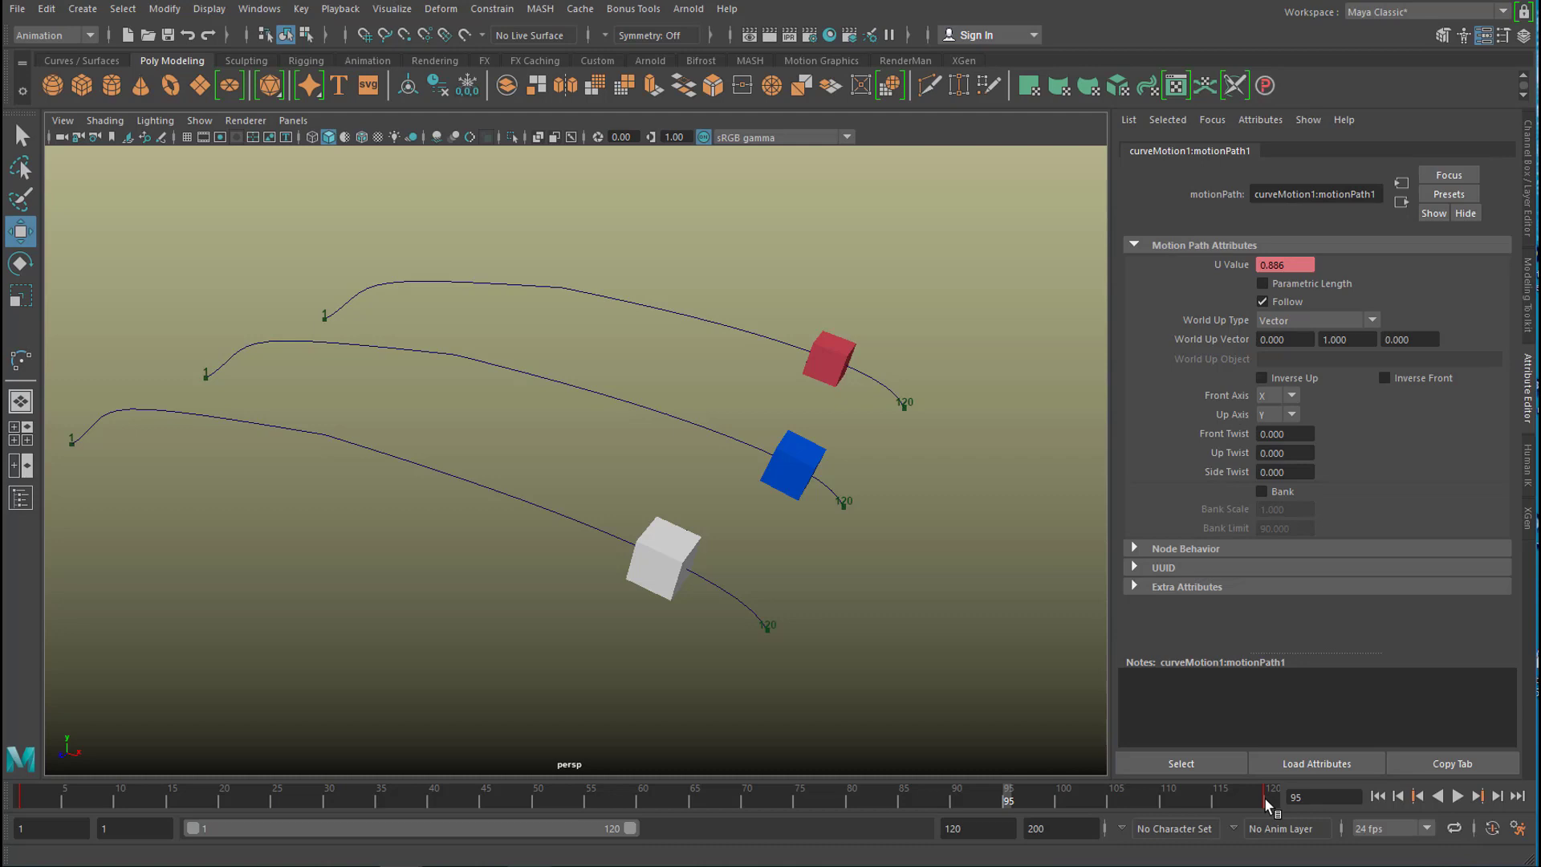
pyautogui.moveTo(418, 796); pyautogui.dragTo(328, 813)
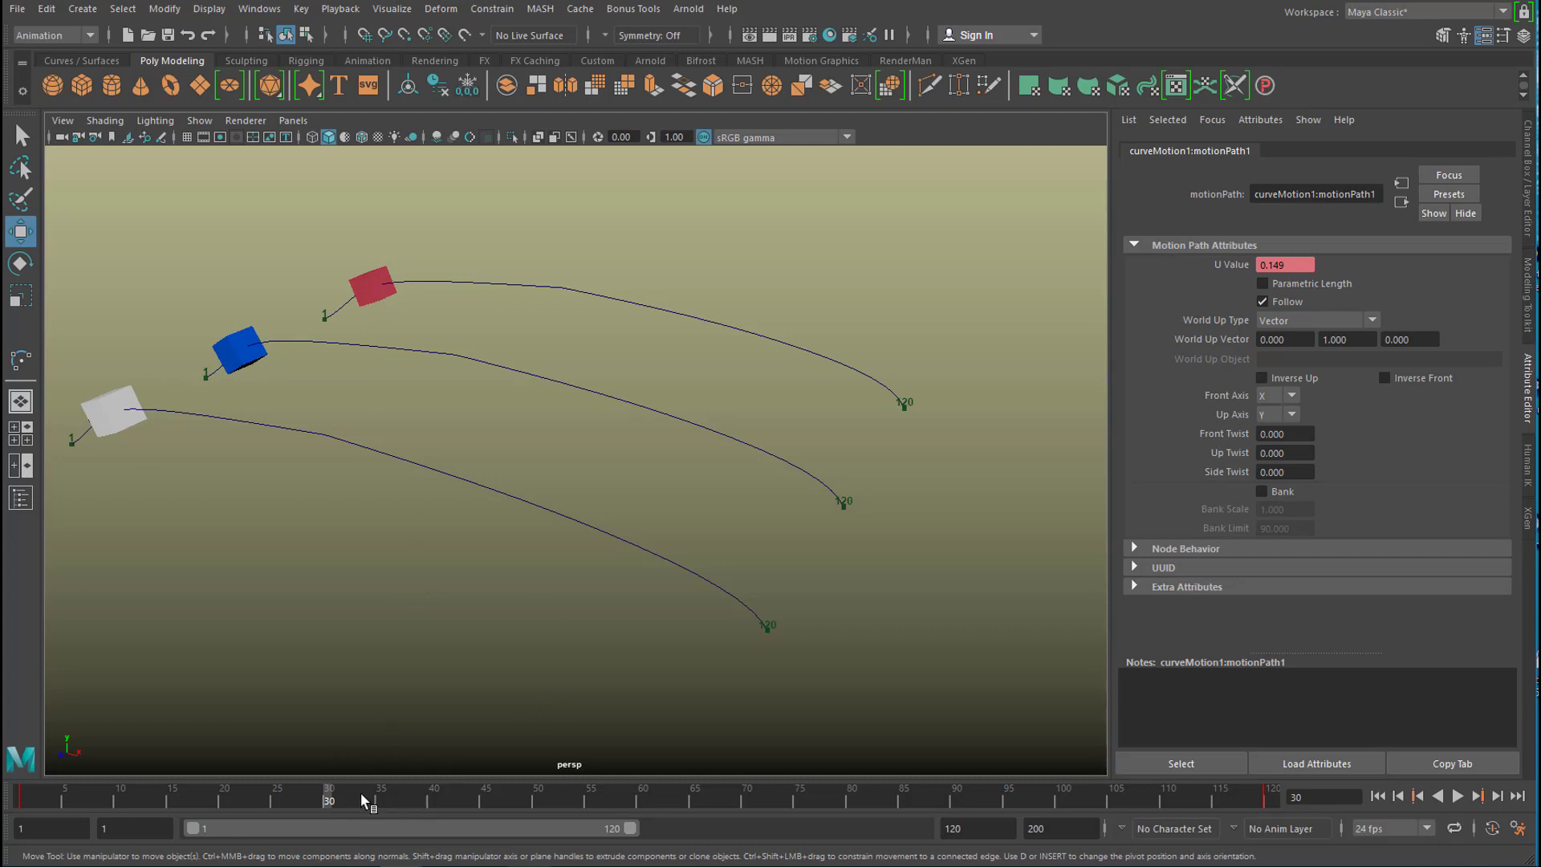
pyautogui.rightClick(1264, 267)
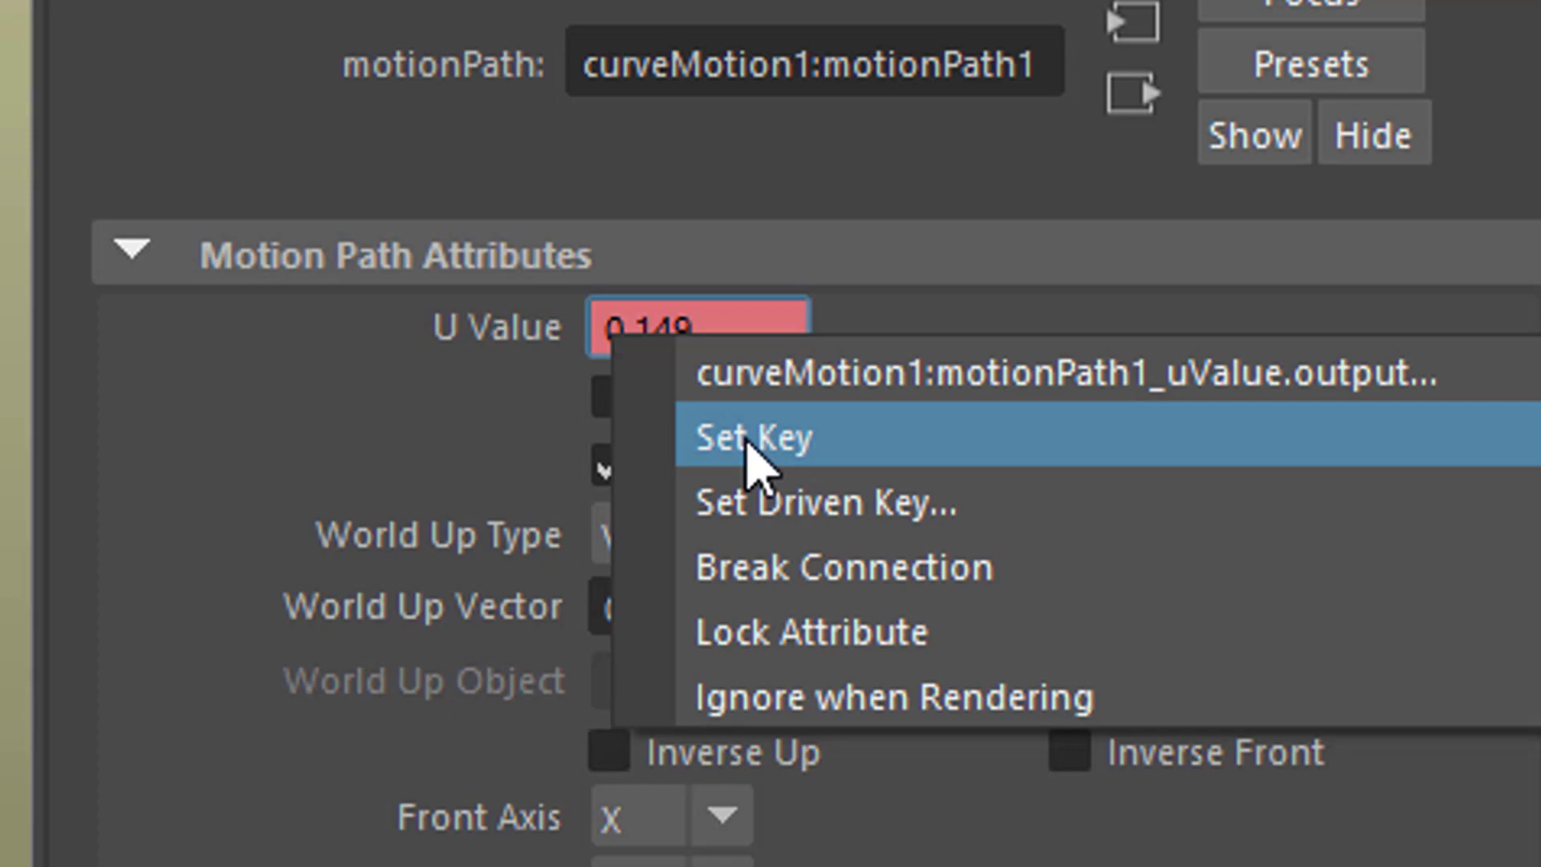
pyautogui.click(751, 447)
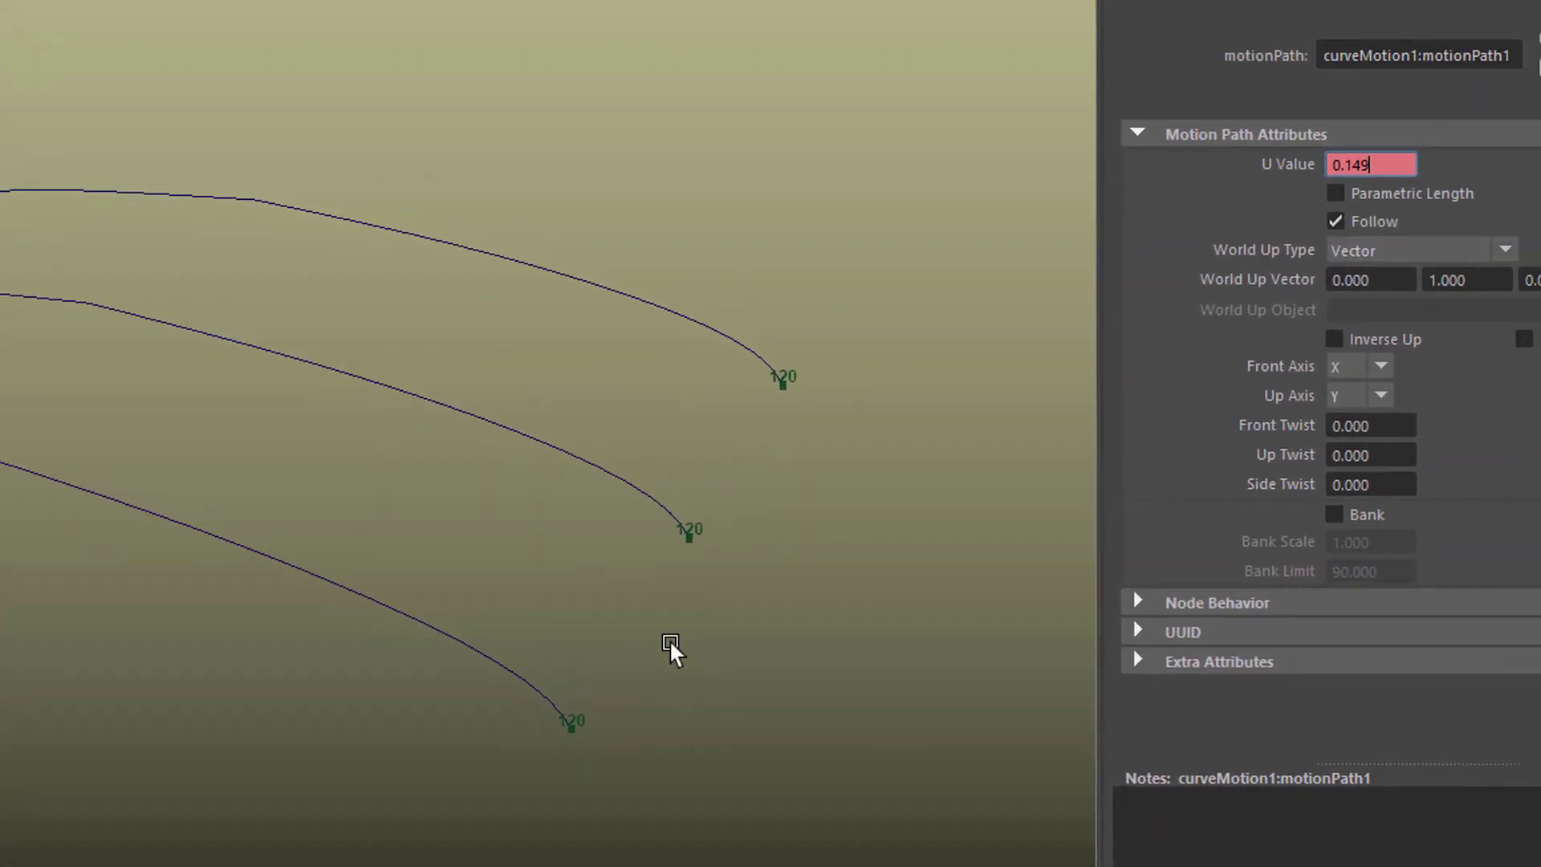
# - Set another U Value key at frame 60 and scrub the timeline to check the red cube
pyautogui.click(1182, 205)
pyautogui.rightClick(1212, 204)
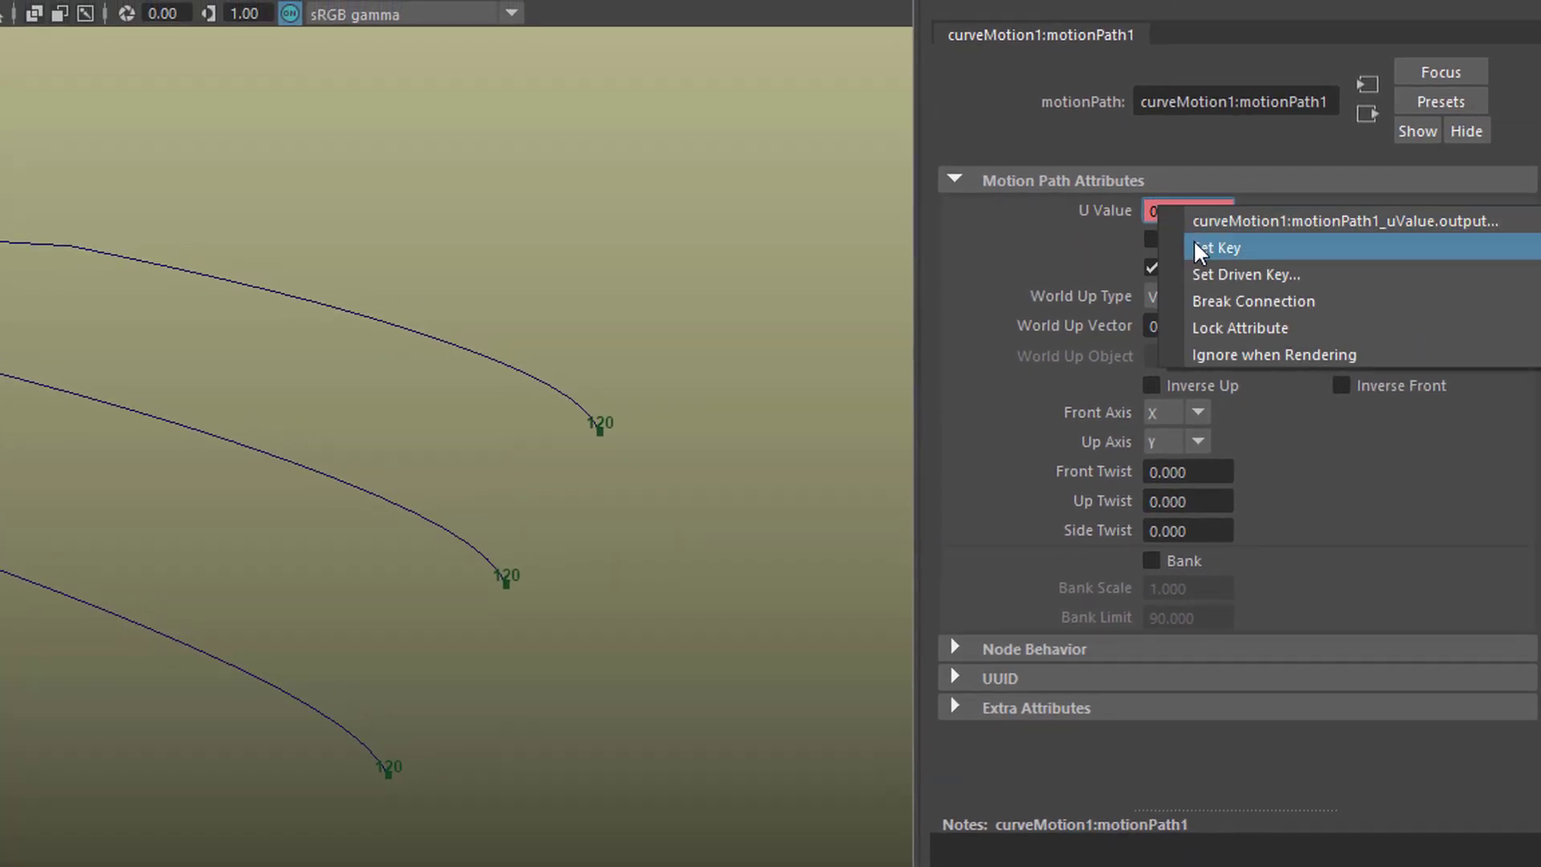
pyautogui.click(1218, 238)
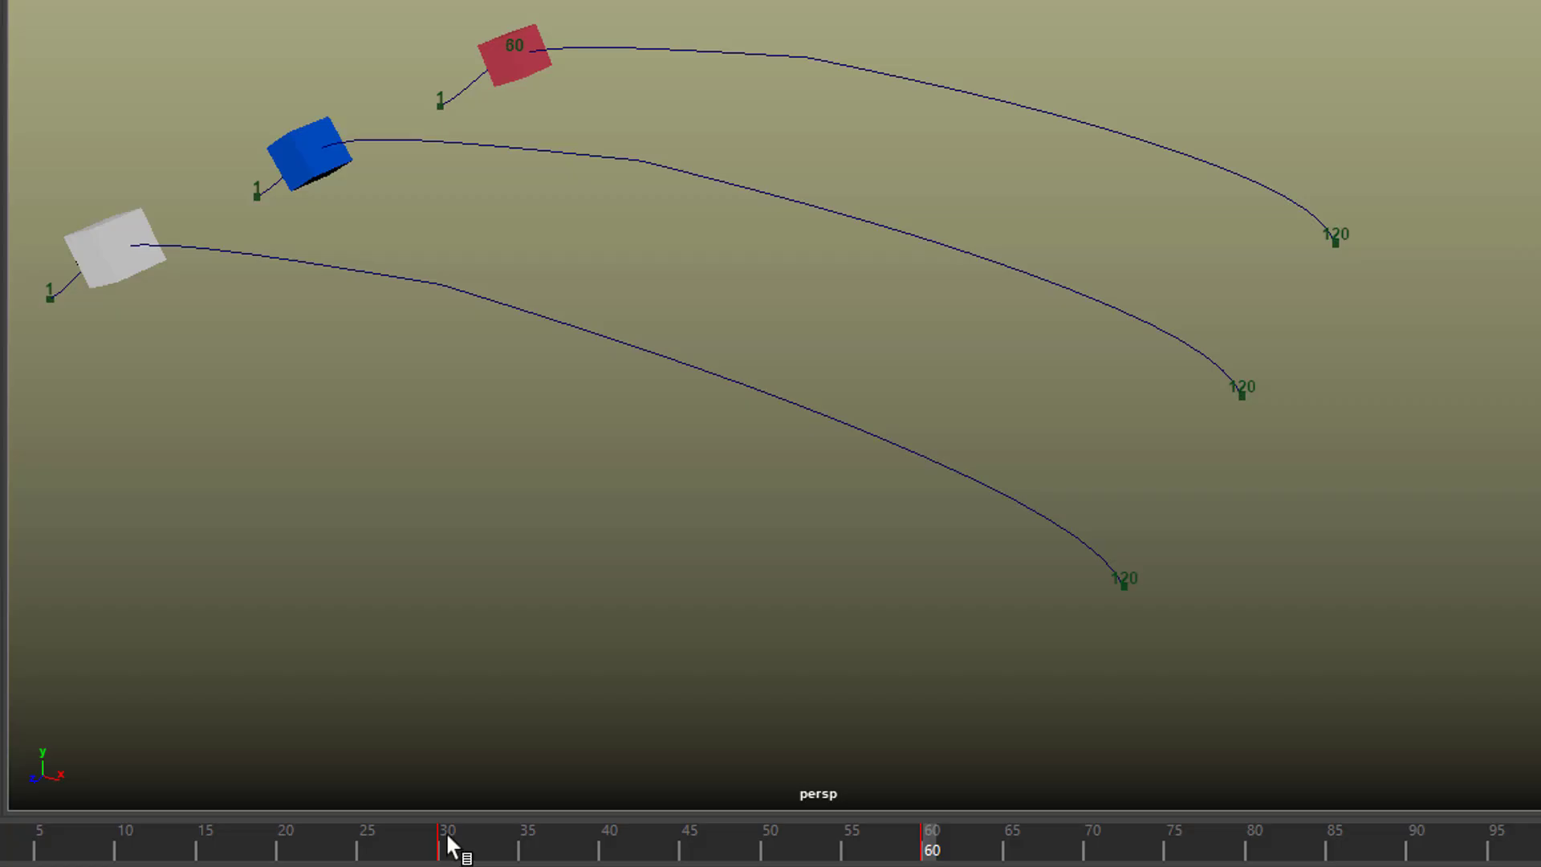
pyautogui.moveTo(447, 843); pyautogui.dragTo(1193, 797)
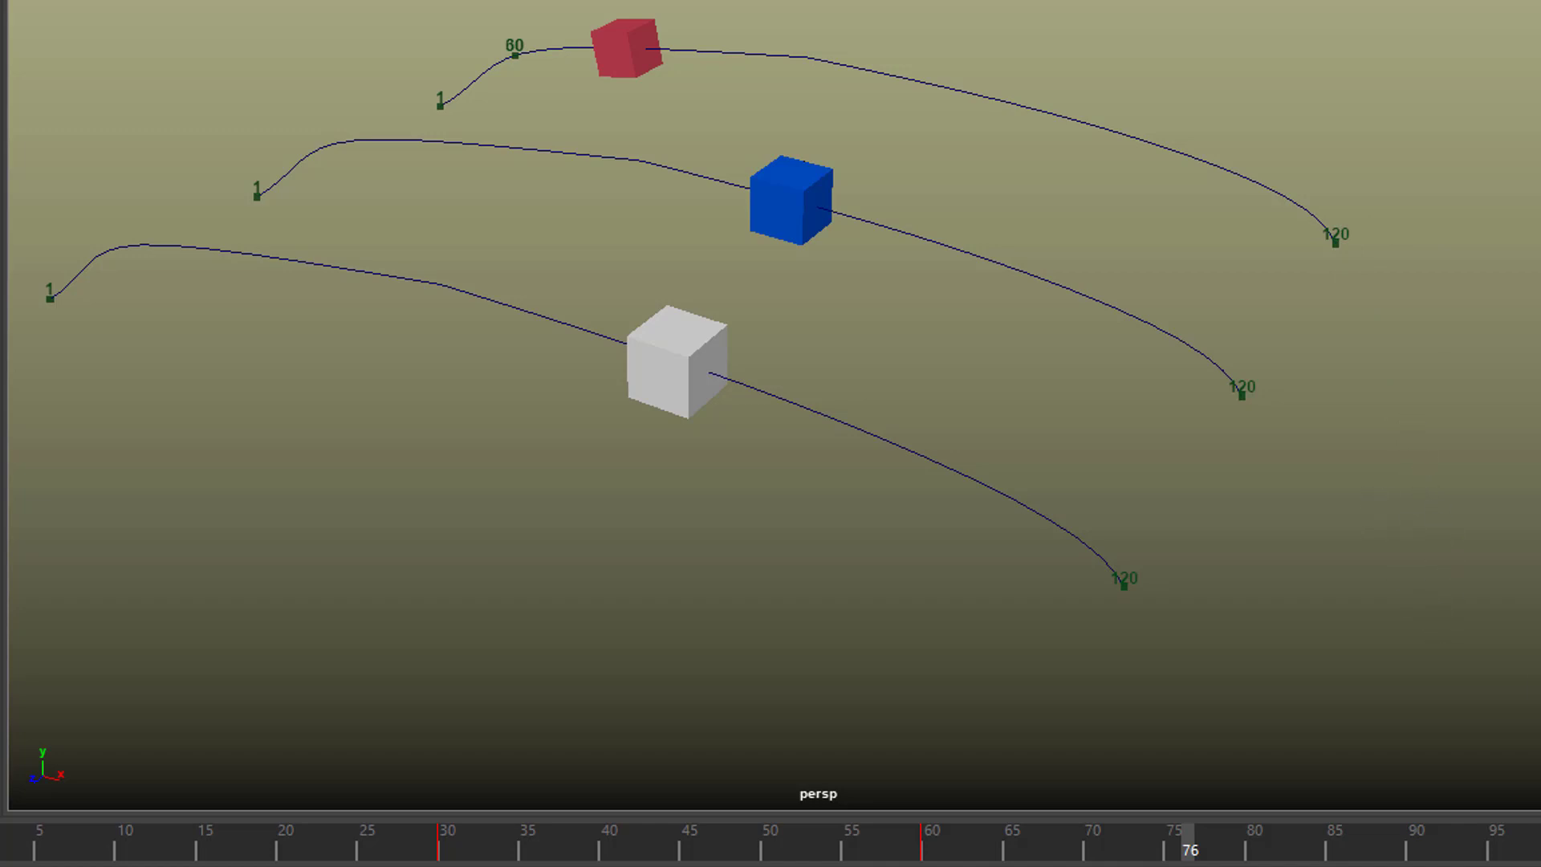
pyautogui.hotkey('alt', 'shift', 'v')
pyautogui.hotkey('alt', 'v')
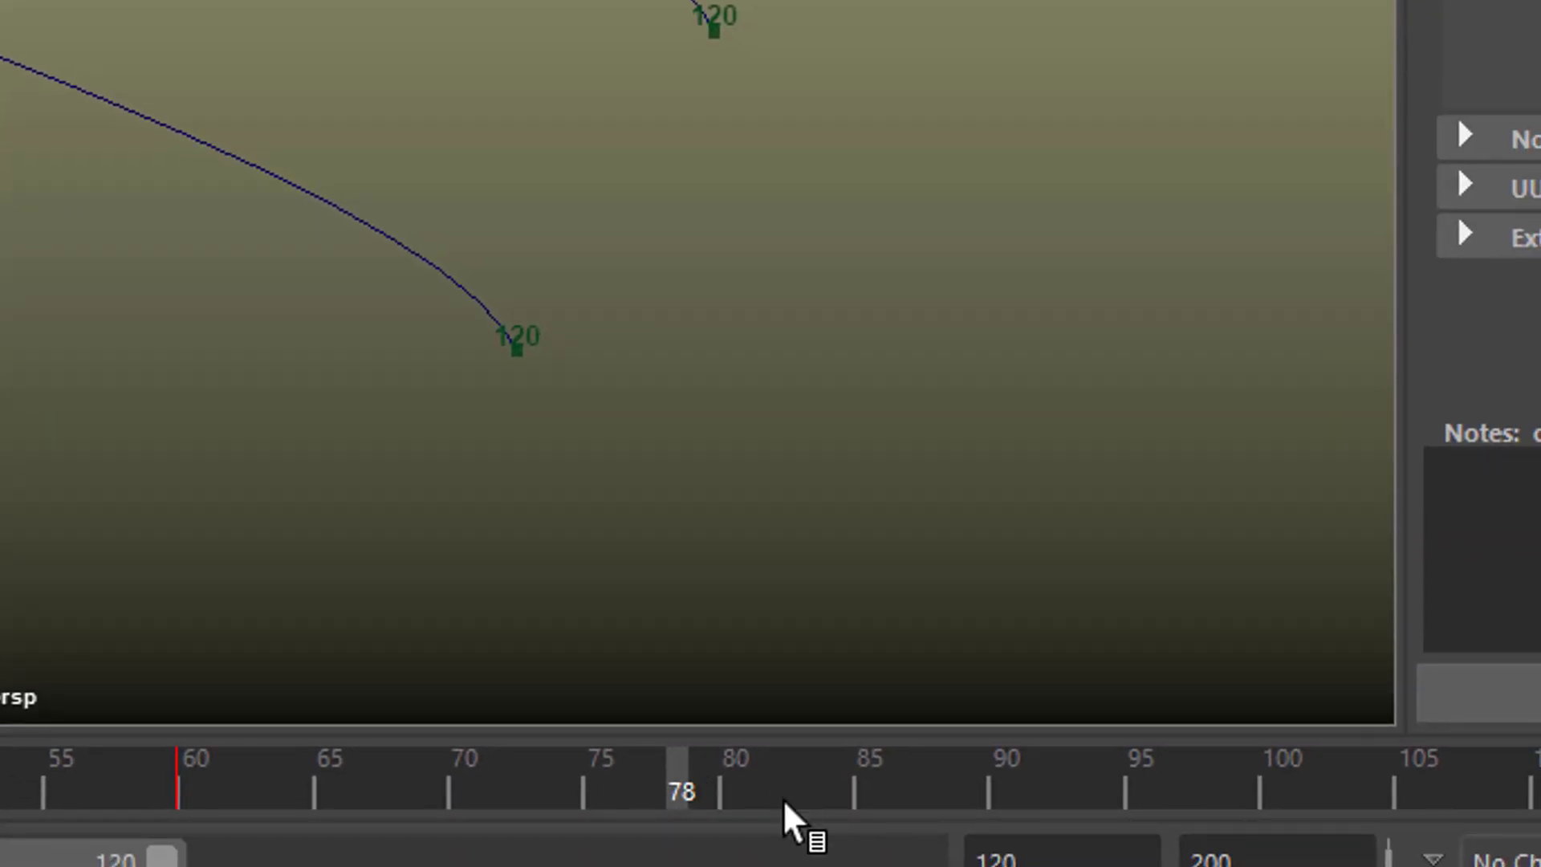
pyautogui.moveTo(783, 798); pyautogui.dragTo(861, 797)
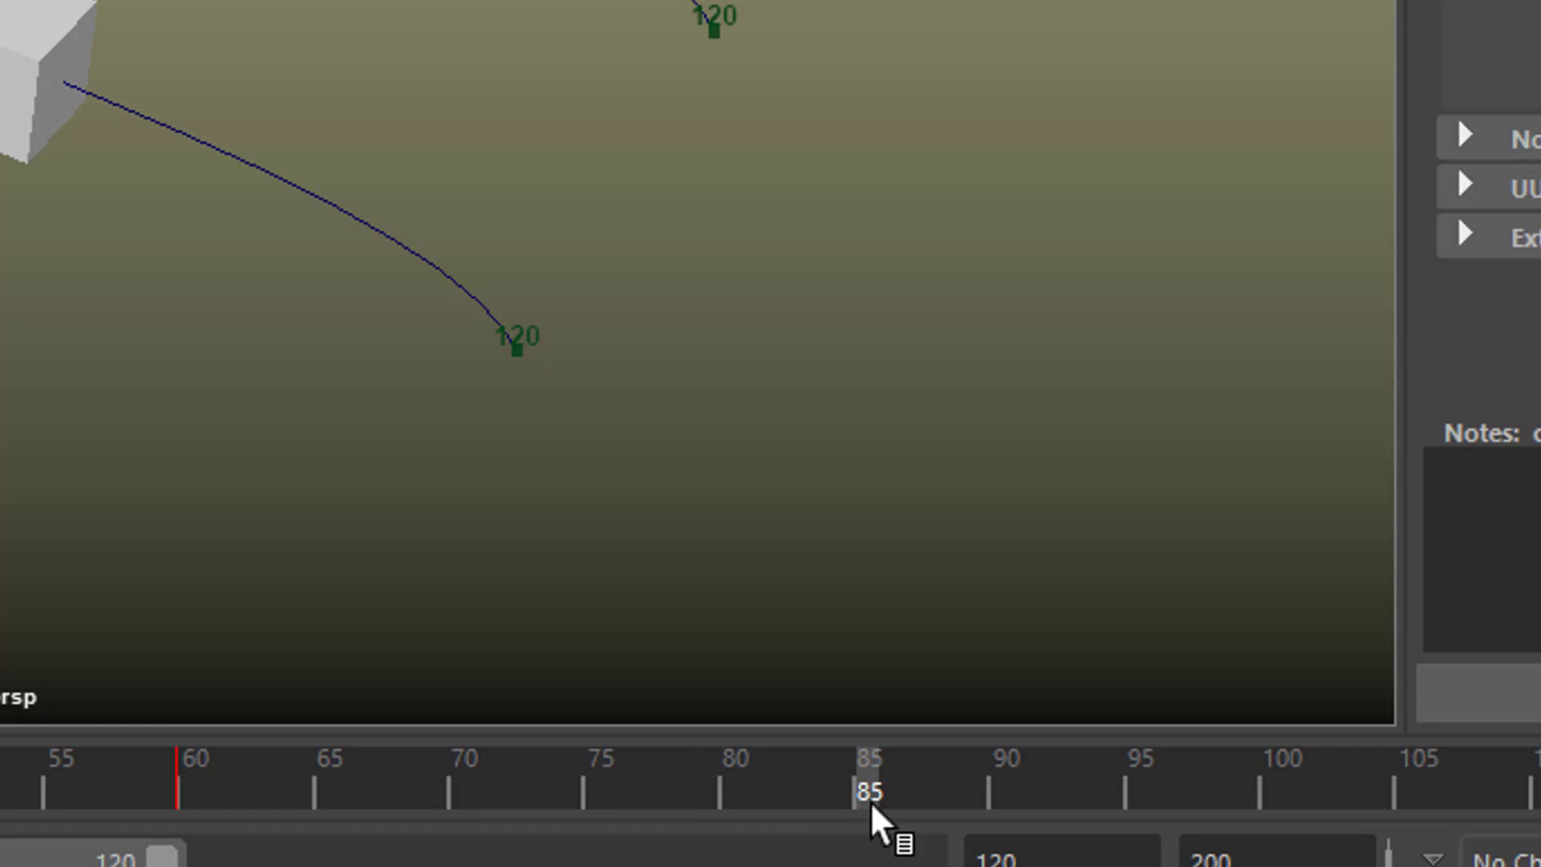
pyautogui.moveTo(1034, 791); pyautogui.dragTo(1168, 796)
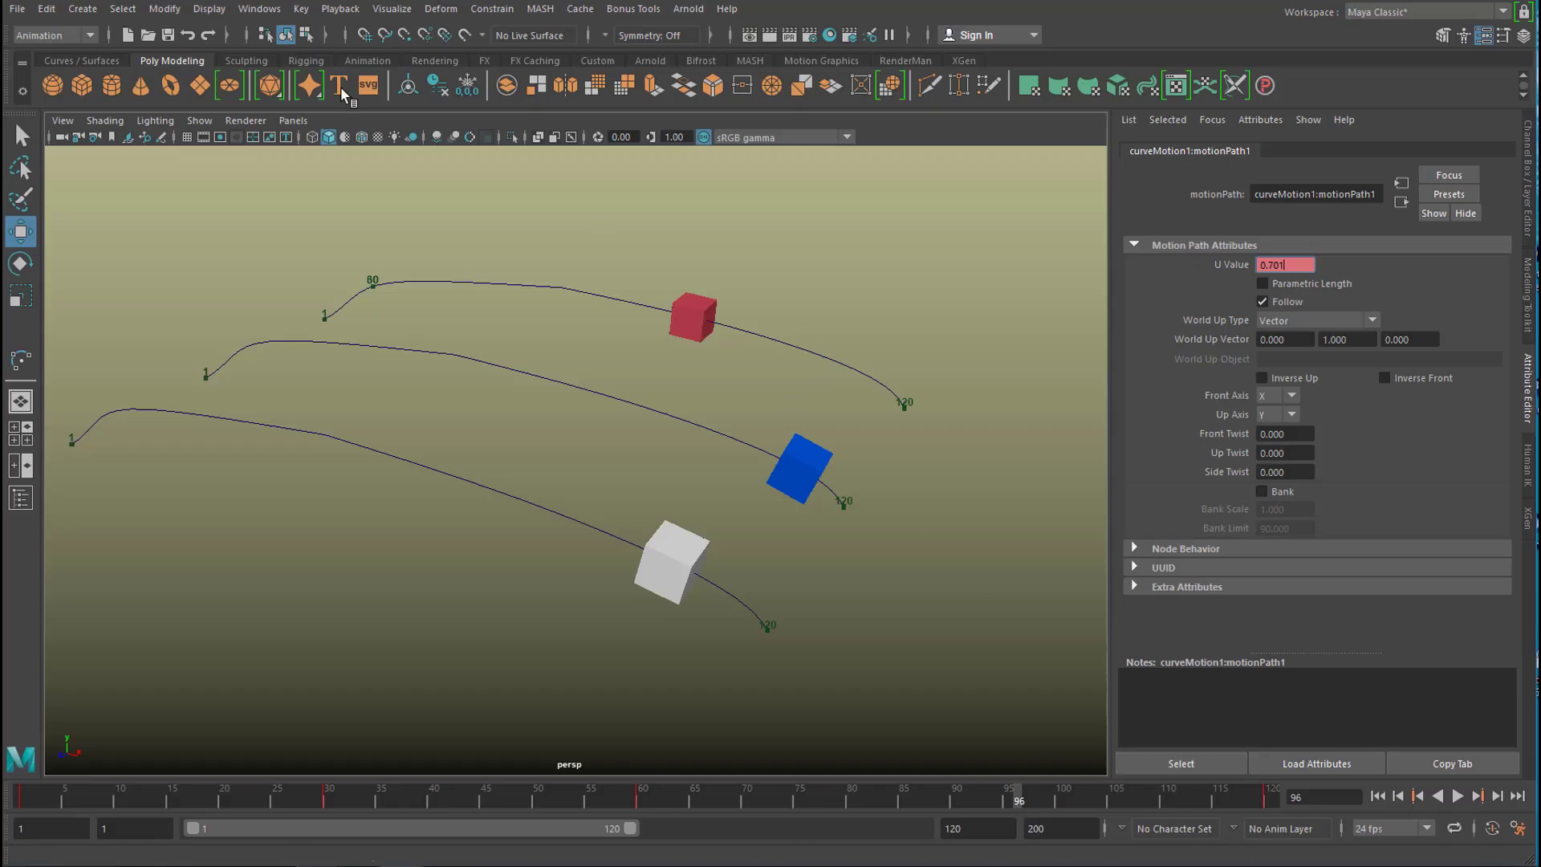
# - Open the Graph Editor via Windows > Animation Editors to show the red cube's U Value curve
pyautogui.click(260, 8)
pyautogui.moveTo(315, 104)
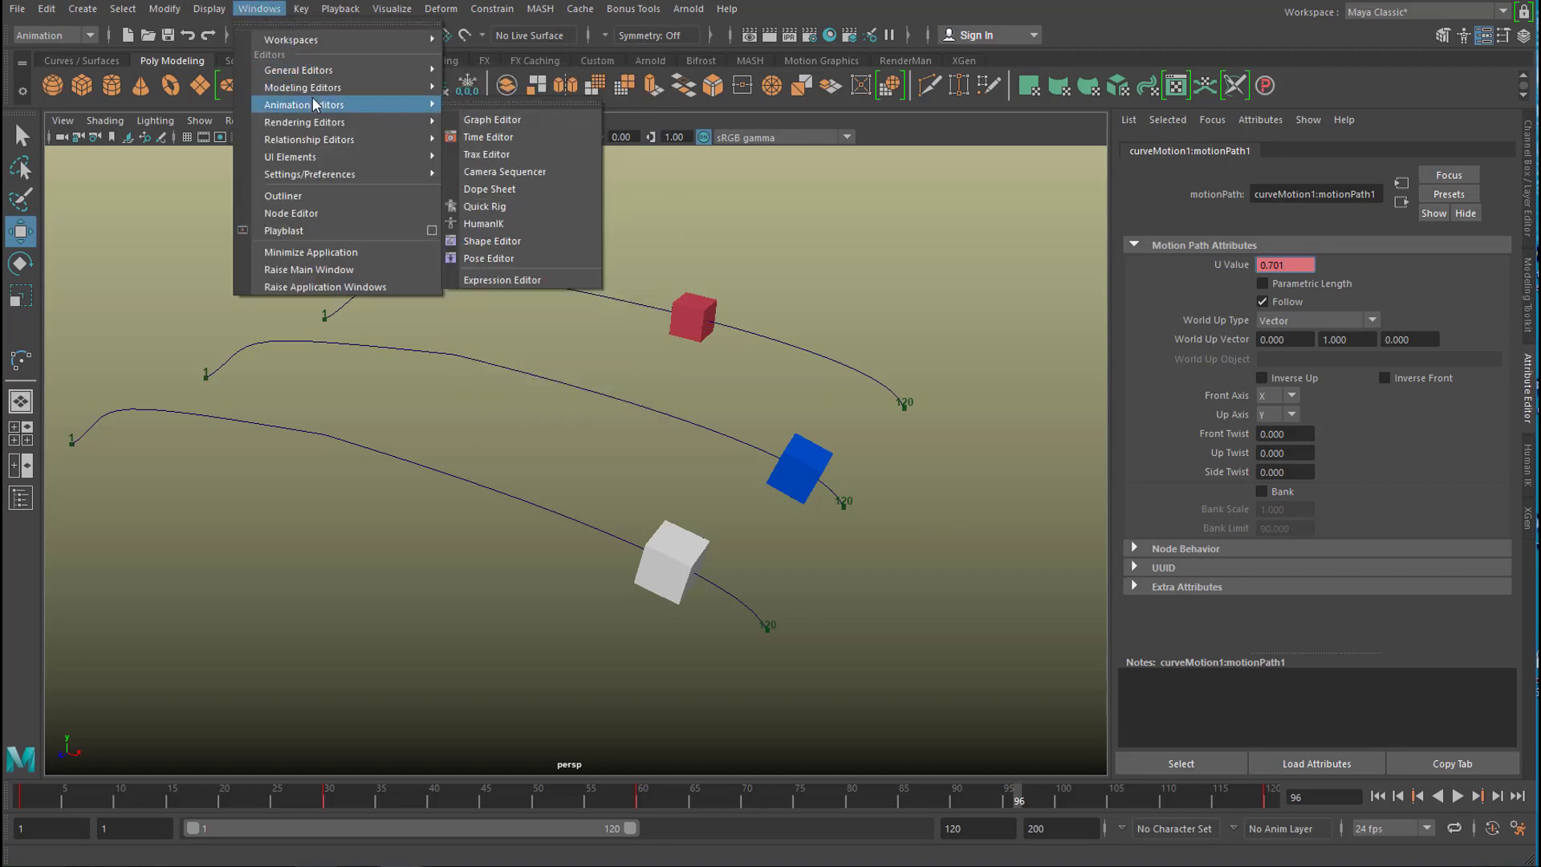
pyautogui.click(509, 120)
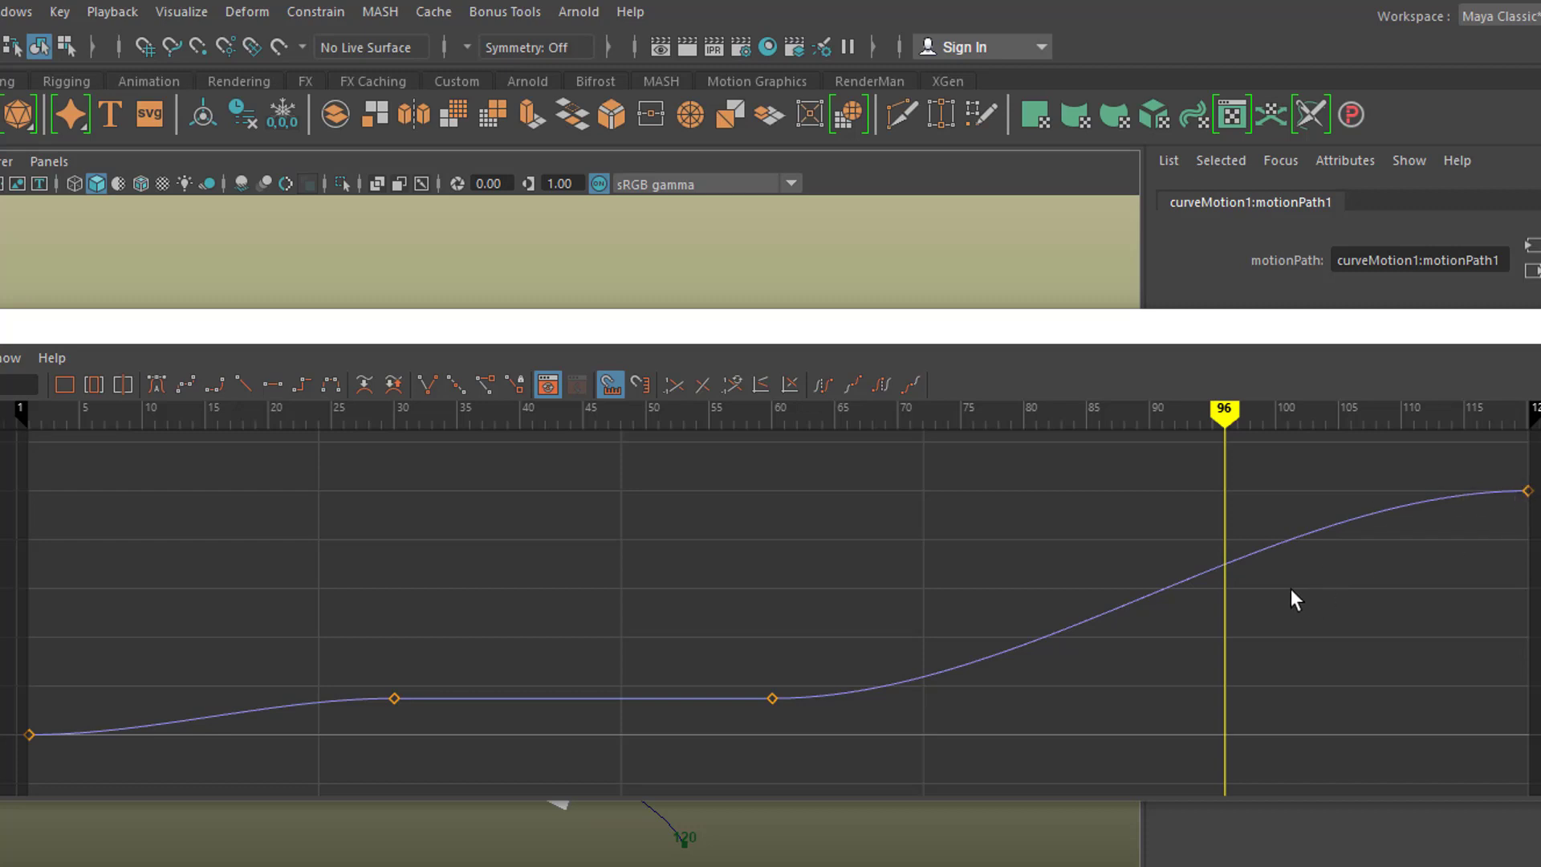
# - Insert a key on the U Value curve at frame 96
pyautogui.rightClick(1216, 566)
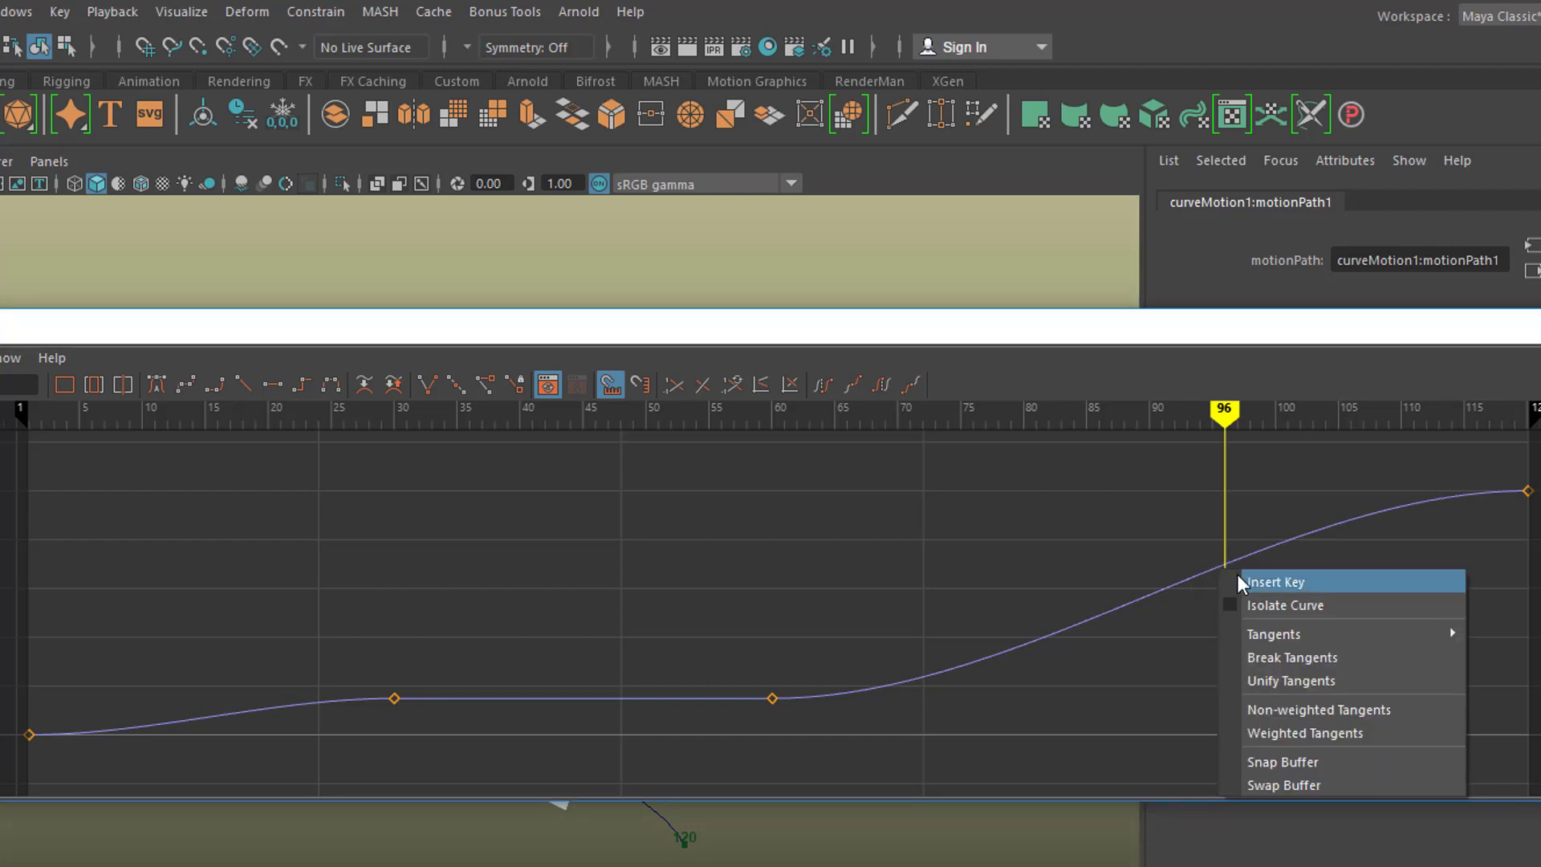
pyautogui.click(1243, 578)
pyautogui.click(1218, 562)
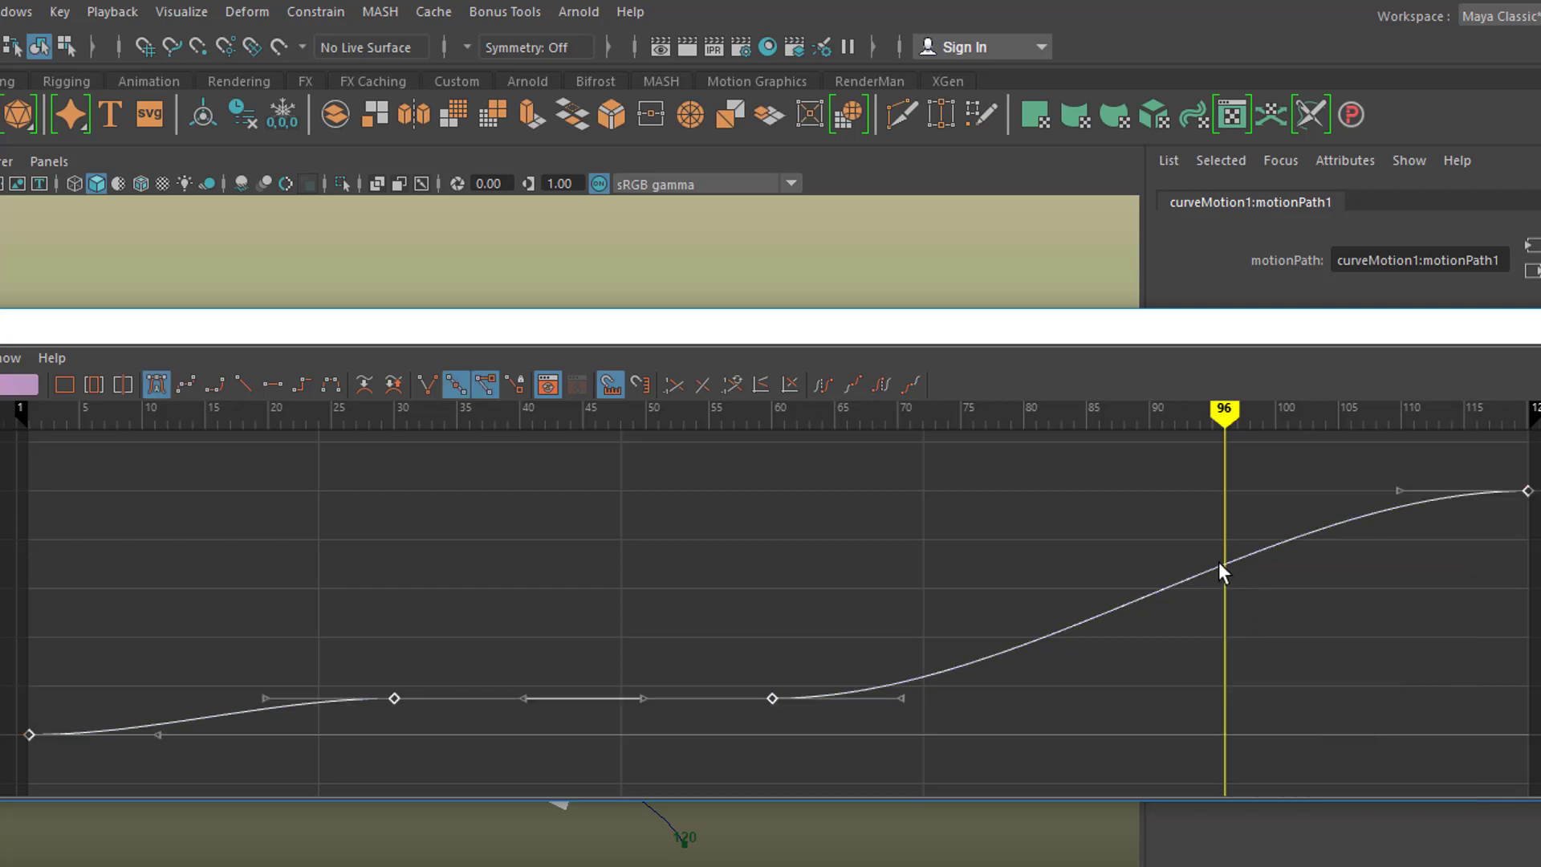
pyautogui.rightClick(1221, 562)
pyautogui.click(1245, 570)
pyautogui.rightClick(1250, 573)
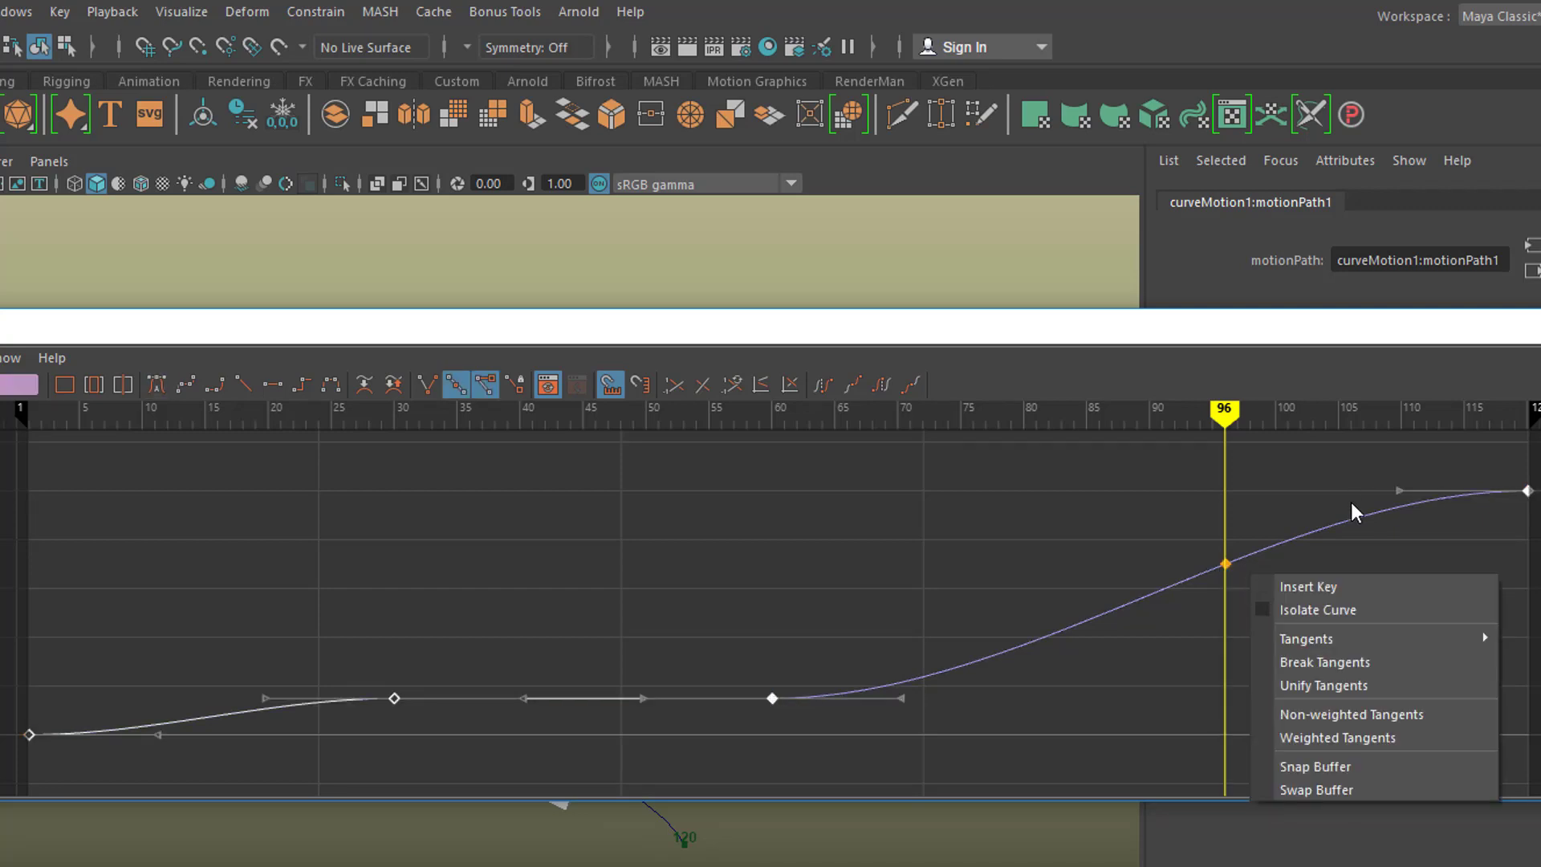
pyautogui.click(1240, 345)
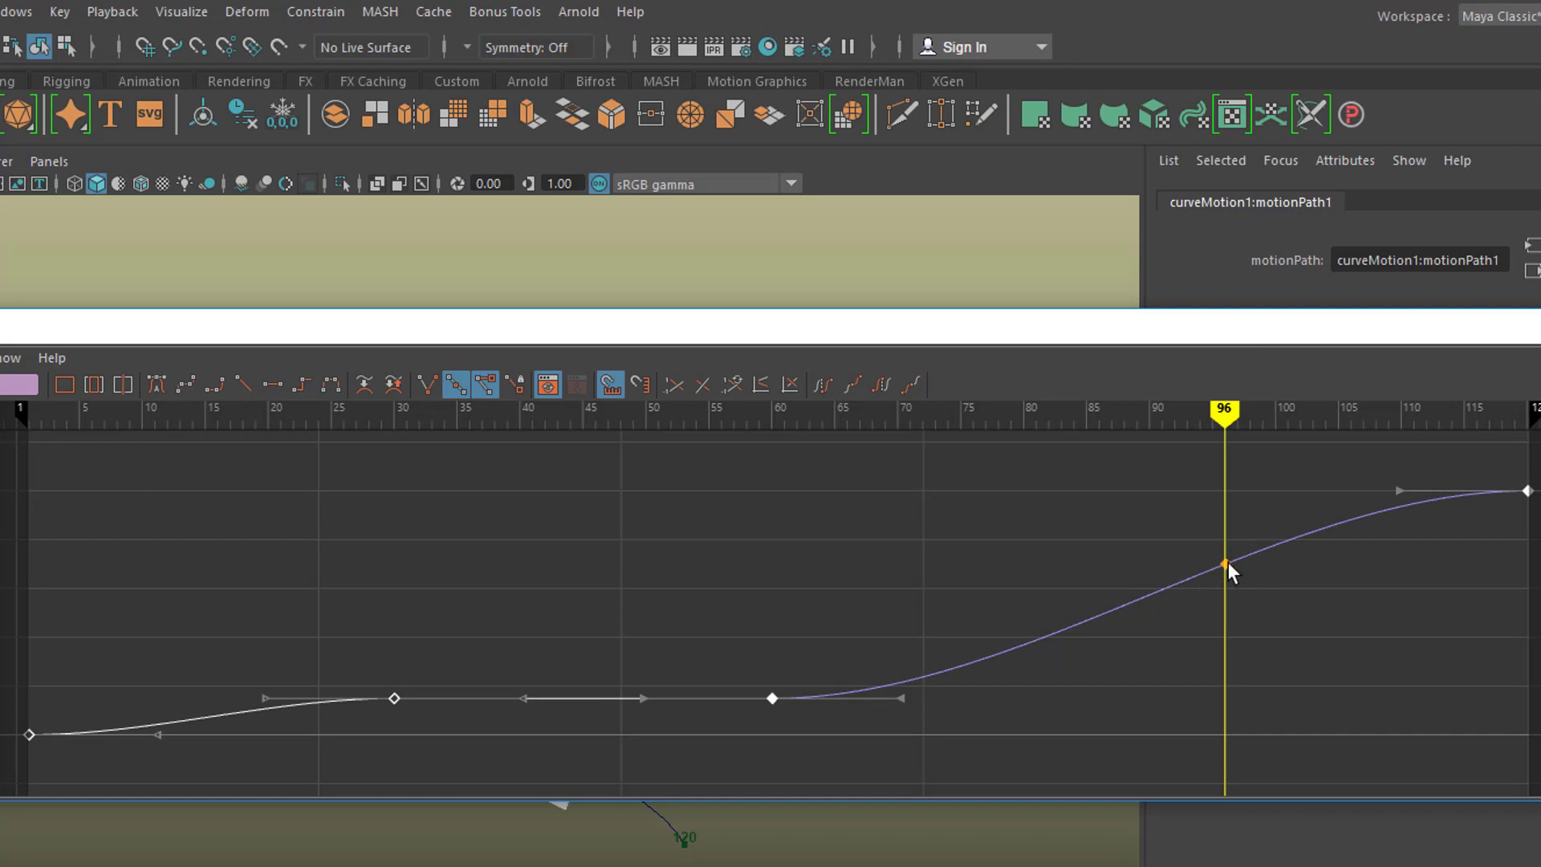
# - Insert keys at frames 93 and 99, then pull the frame-96 key down into a dip
pyautogui.moveTo(1228, 566); pyautogui.dragTo(1186, 573)
pyautogui.rightClick(1184, 578)
pyautogui.click(1212, 592)
pyautogui.moveTo(1187, 420); pyautogui.dragTo(1261, 427)
pyautogui.rightClick(1264, 543)
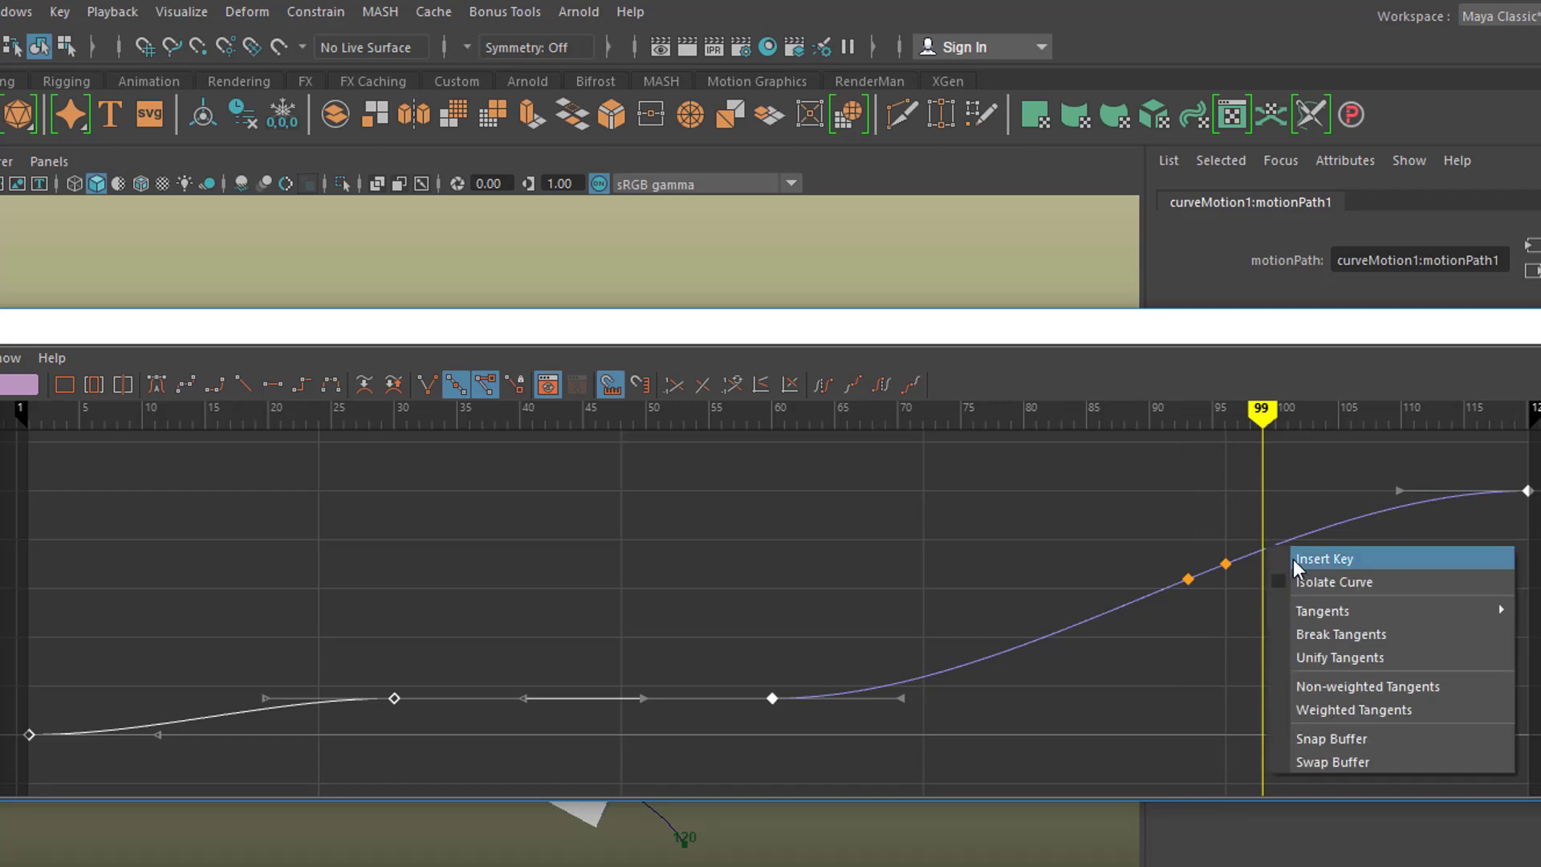
pyautogui.click(1294, 559)
pyautogui.moveTo(1227, 567); pyautogui.dragTo(1228, 684)
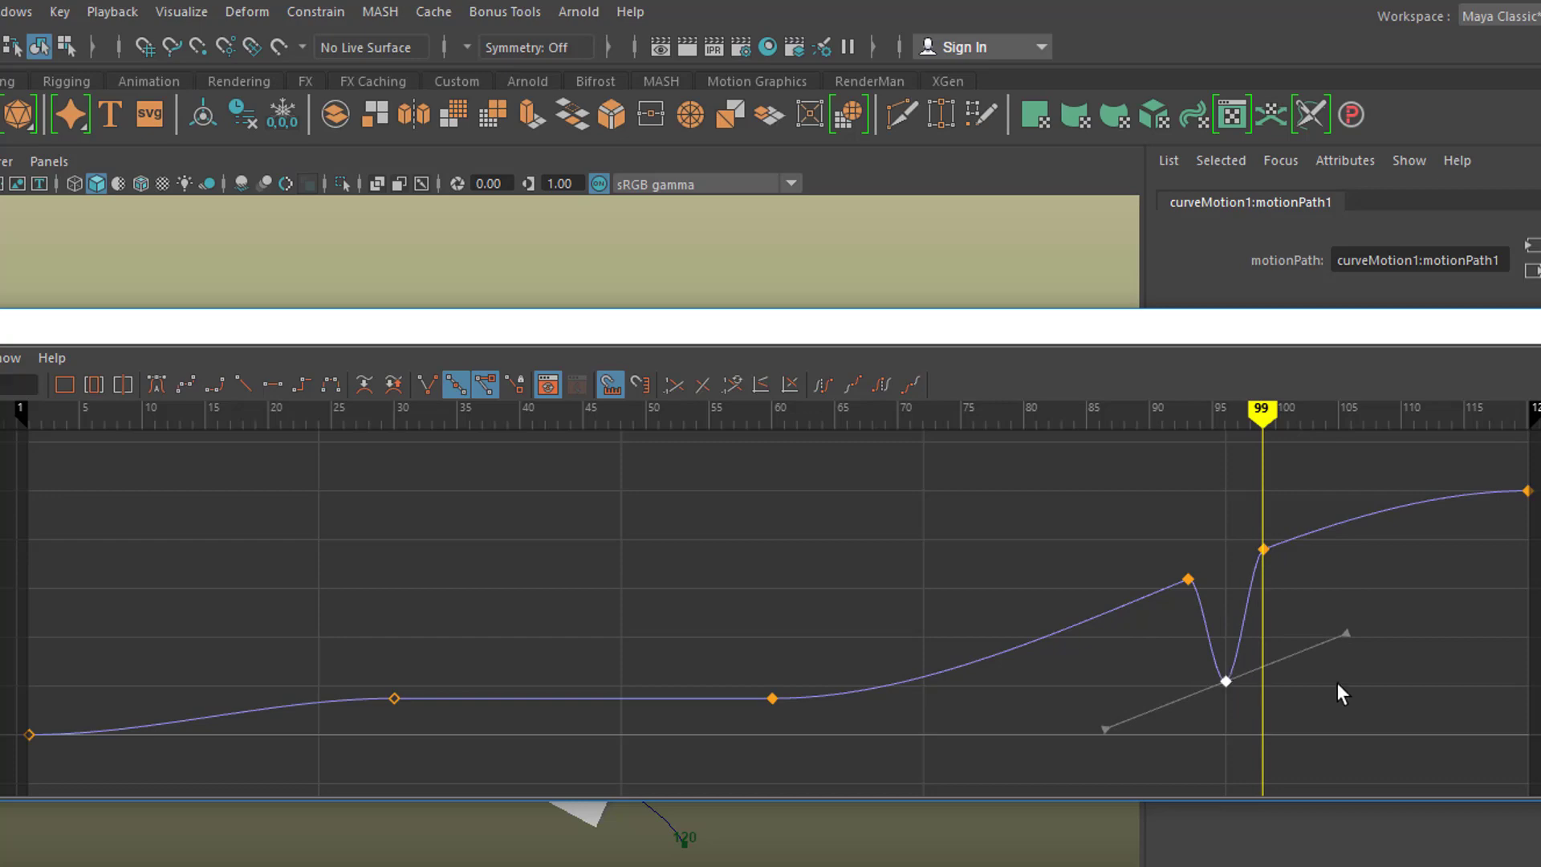